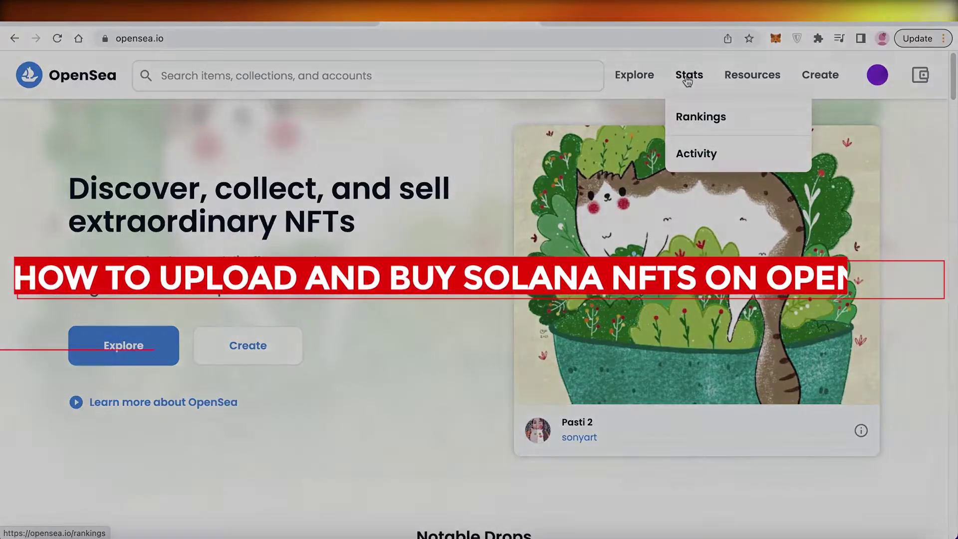
- Scroll through the OpenSea home page
scroll(318, 256, "down", 1)
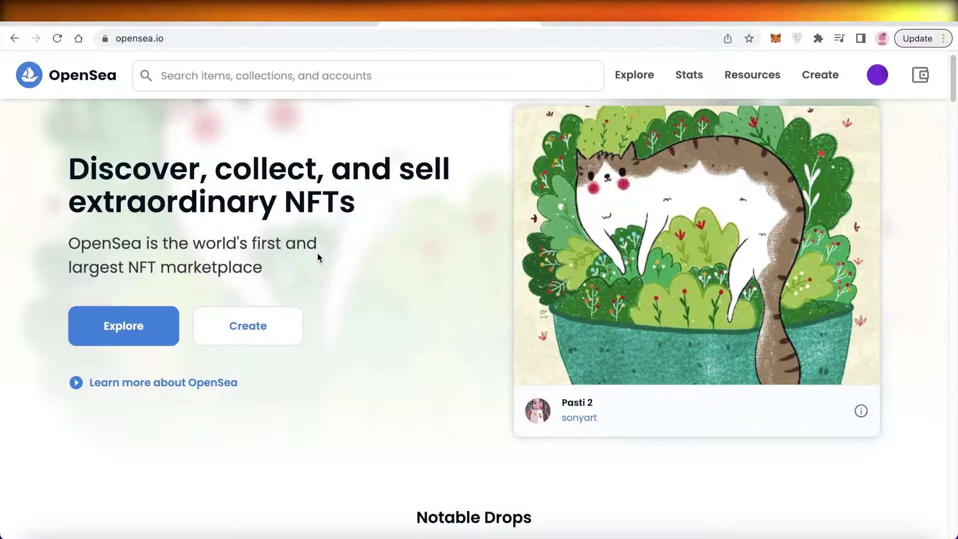
scroll(318, 257, "down", 10)
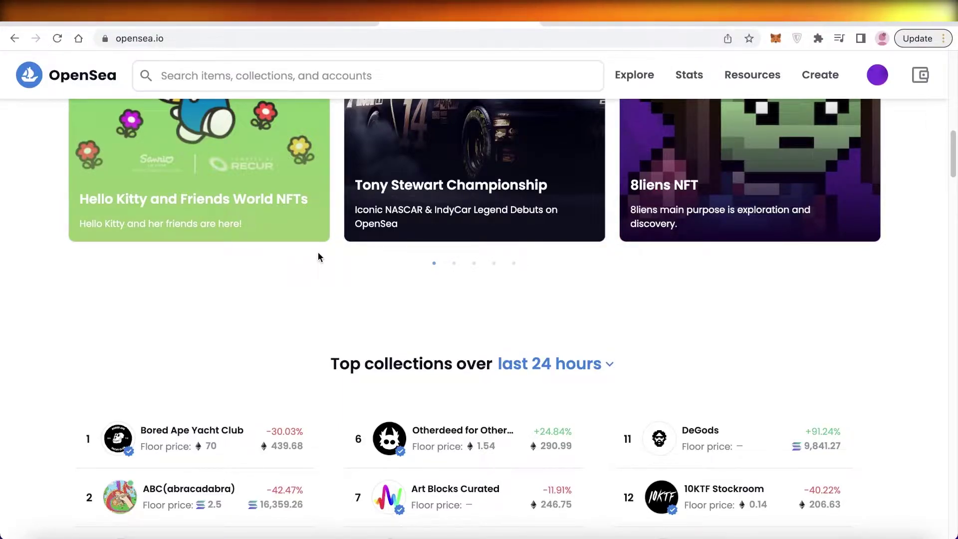
scroll(322, 259, "down", 15)
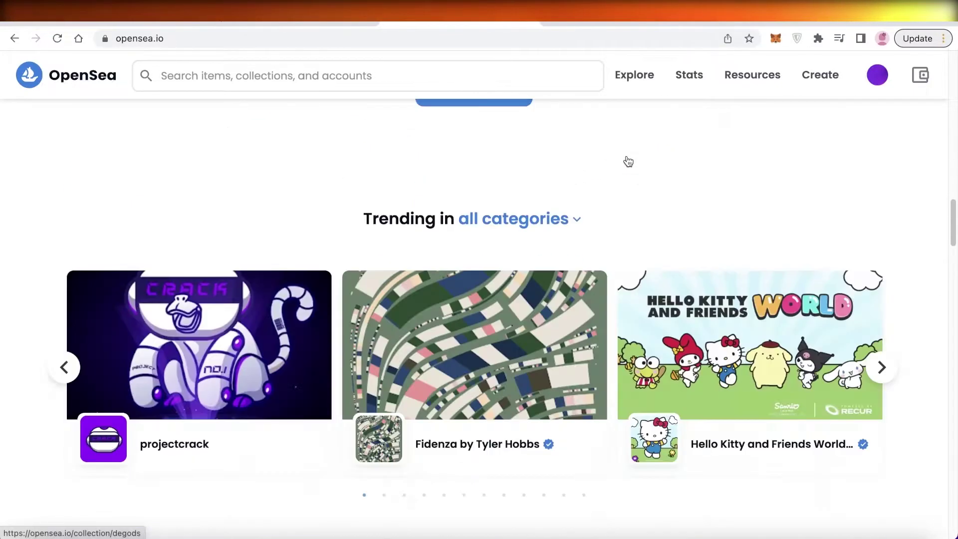
scroll(625, 152, "down", 1)
scroll(403, 211, "down", 6)
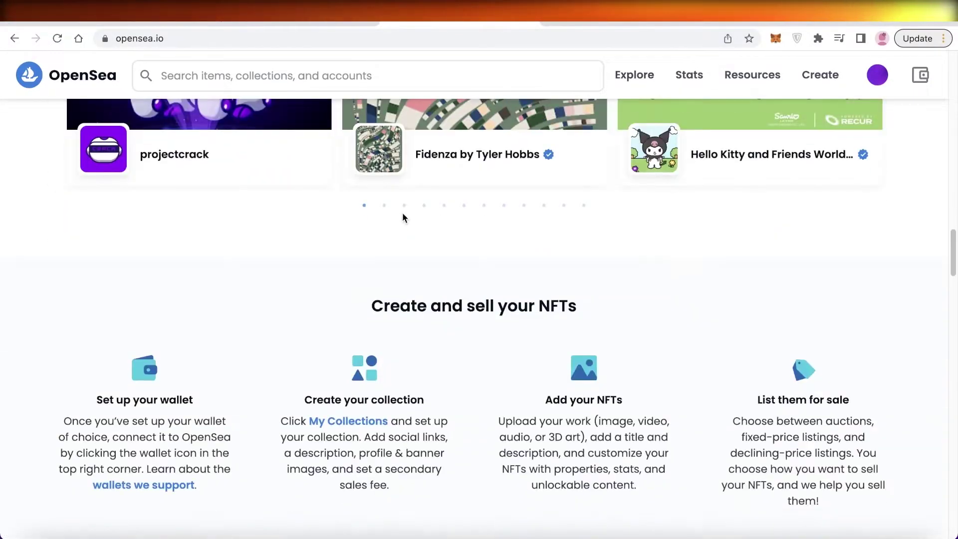
scroll(425, 204, "up", 9)
scroll(401, 217, "down", 11)
scroll(328, 312, "down", 10)
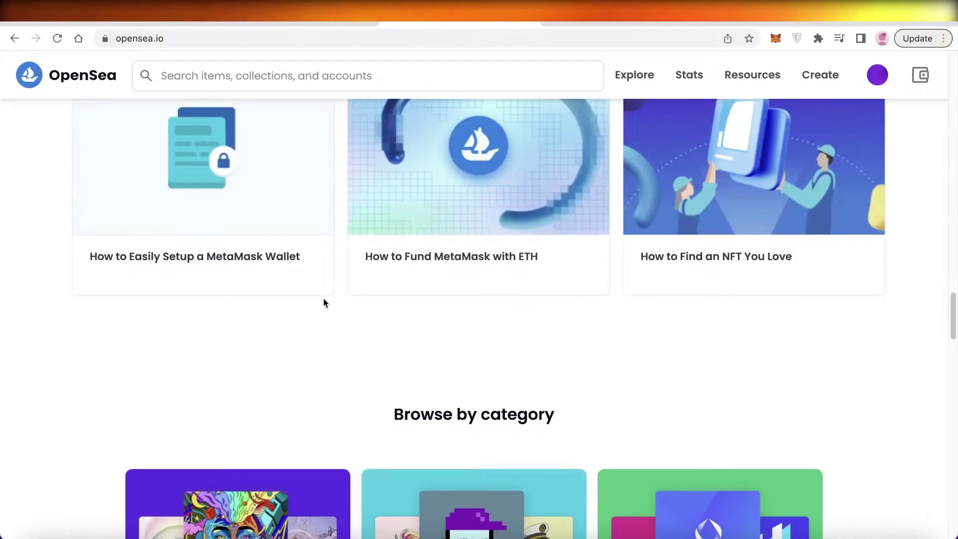
scroll(310, 297, "up", 3)
scroll(310, 297, "up", 15)
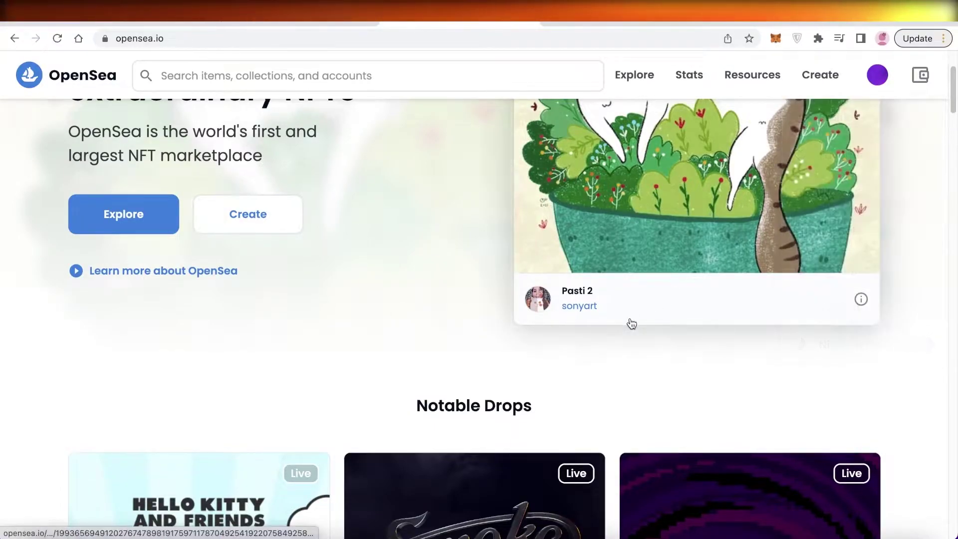
- Check the connected wallet's $0.00 balance, then show Explore's categories such as Art and Music
left_click(921, 74)
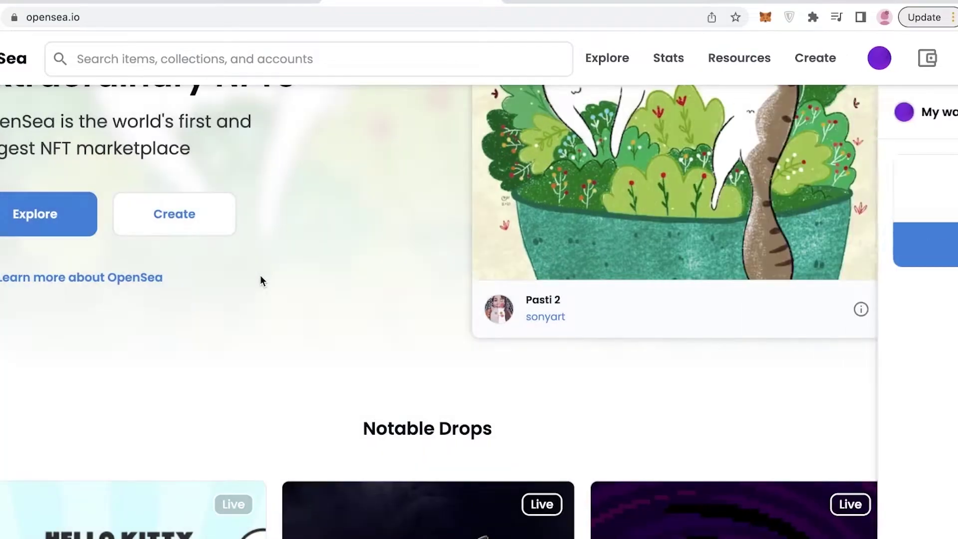
left_click(260, 281)
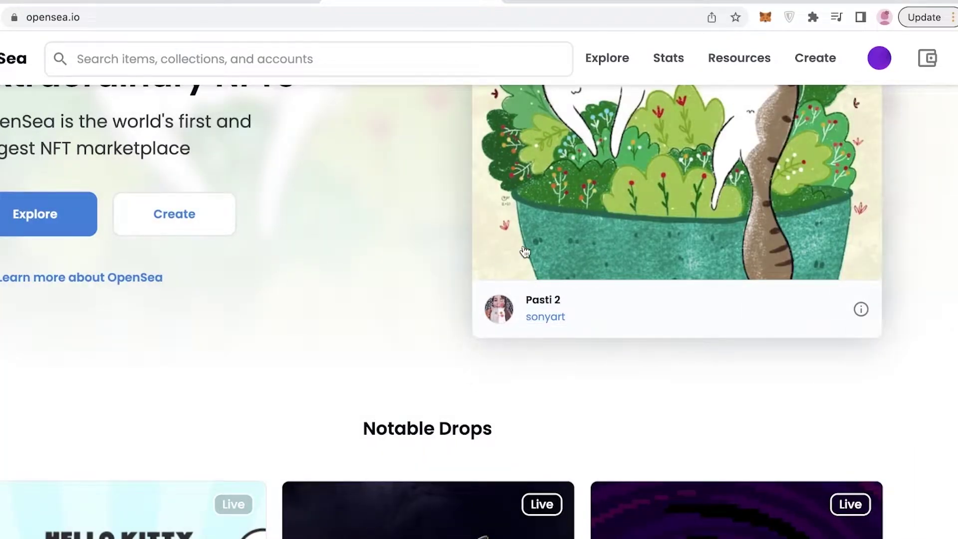
scroll(526, 251, "up", 3)
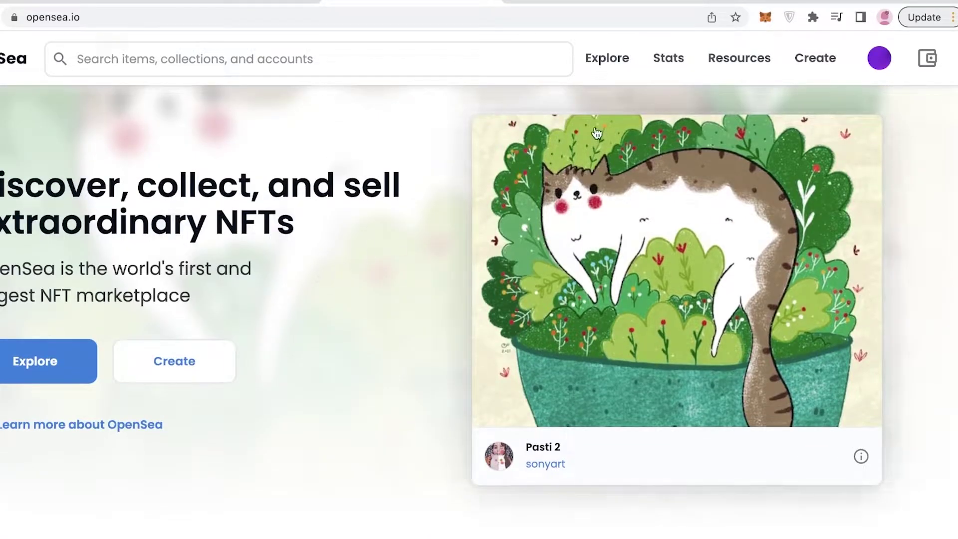
mouse_move(607, 64)
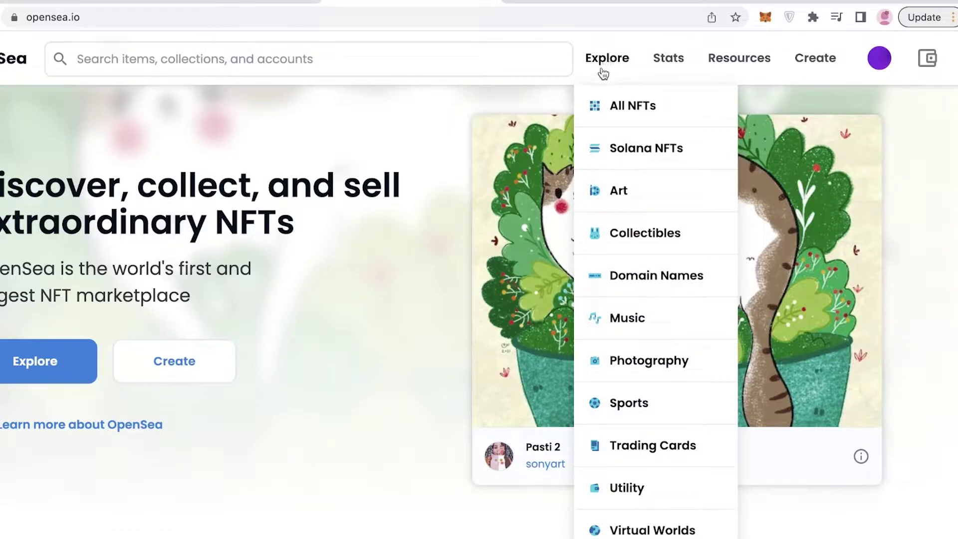
- Open Solana NFTs and browse trending collections like Jelly Rascals, VBA Players and SOL Decoder
left_click(598, 150)
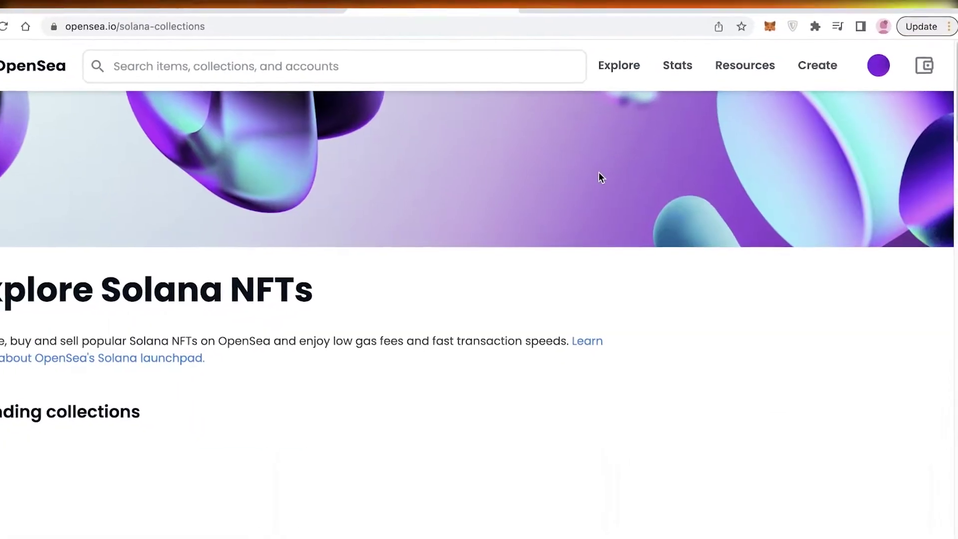
scroll(480, 279, "down", 4)
scroll(478, 277, "down", 3)
scroll(478, 277, "up", 7)
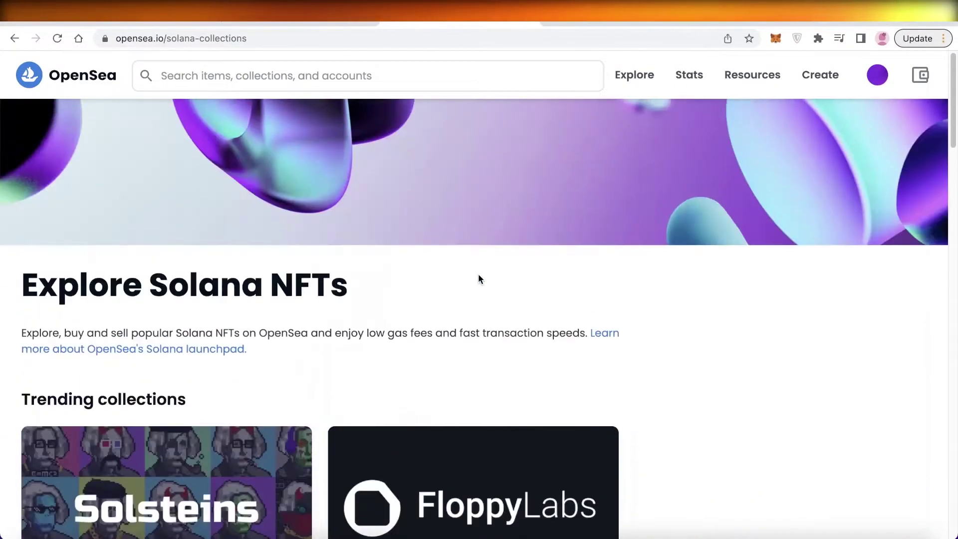
scroll(261, 323, "down", 1)
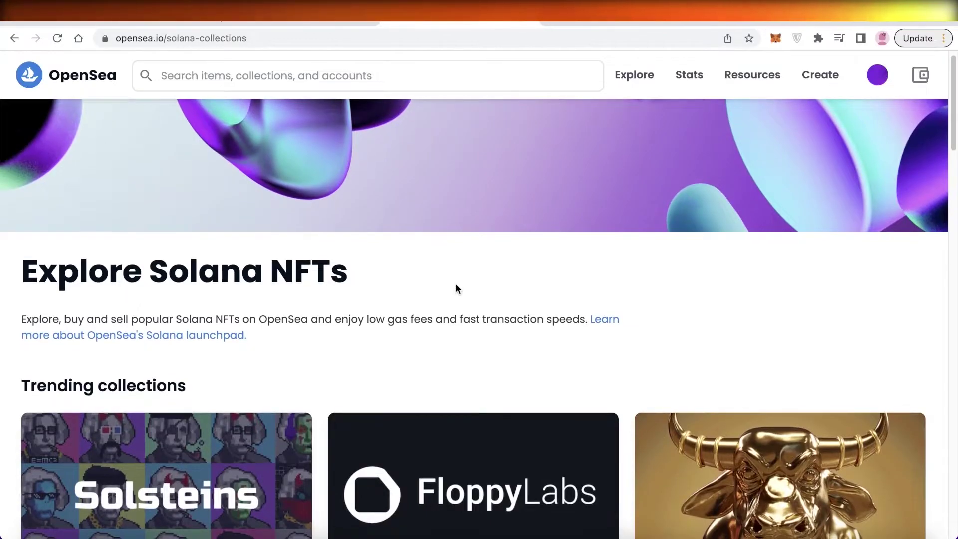
scroll(456, 283, "down", 10)
scroll(694, 274, "down", 15)
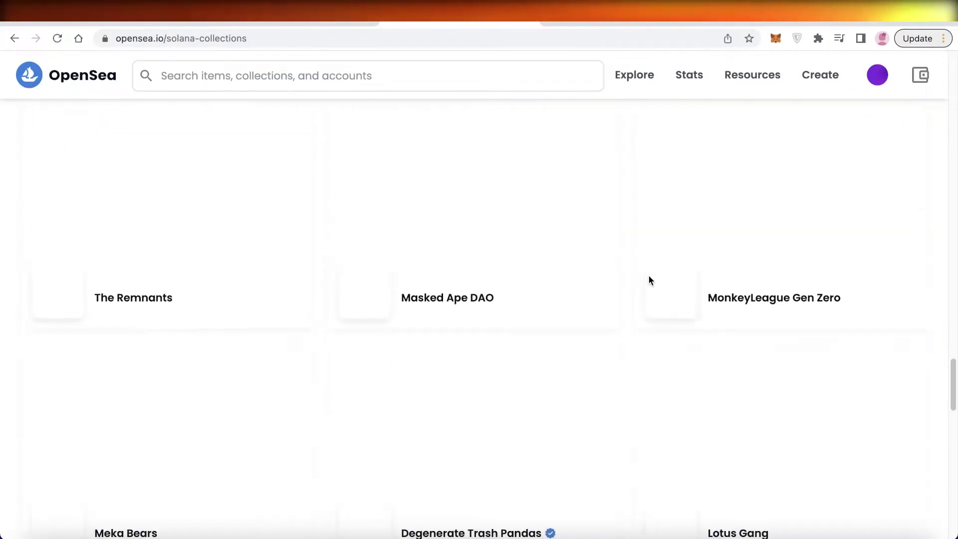
scroll(651, 279, "down", 15)
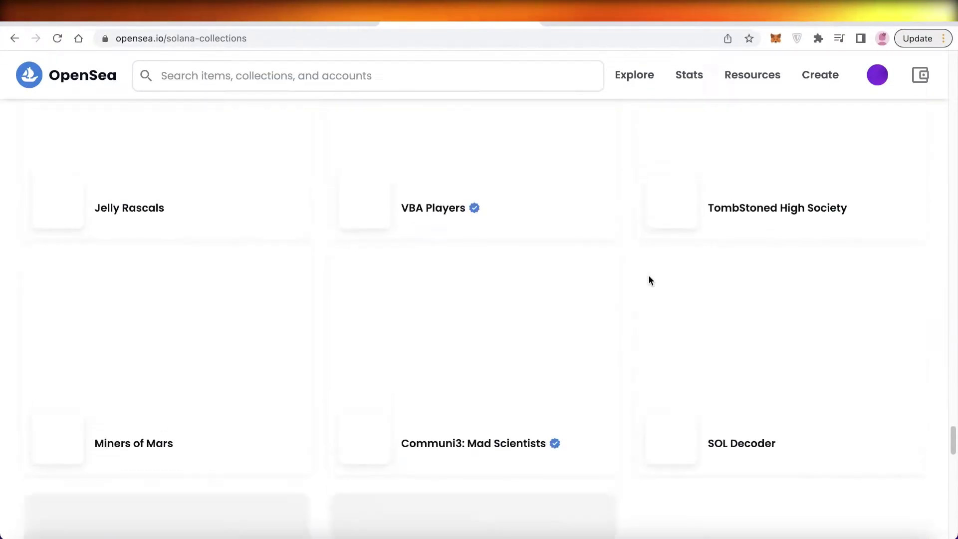
- Open the All NFTs listing and reveal the Chains filters: Ethereum, Klaytn, Polygon and Solana
left_click(636, 77)
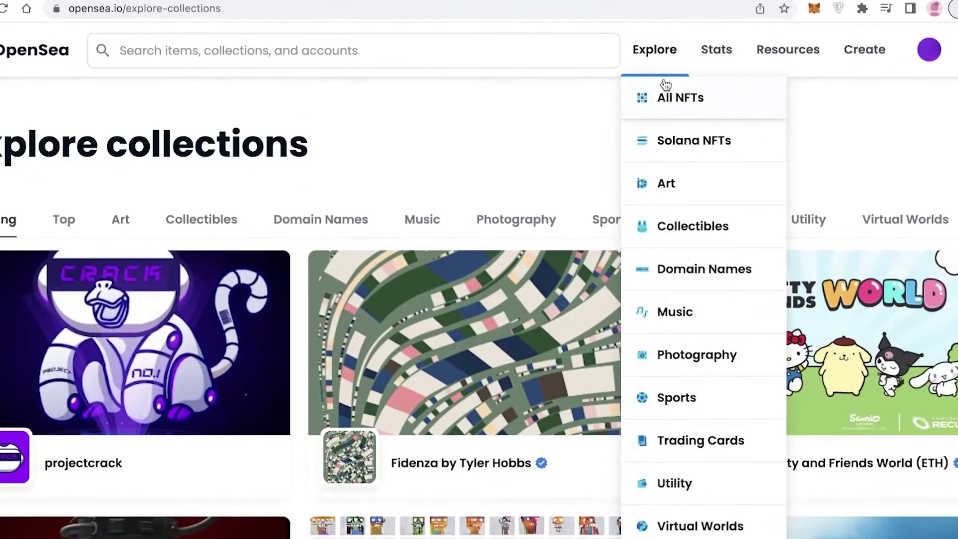
left_click(654, 100)
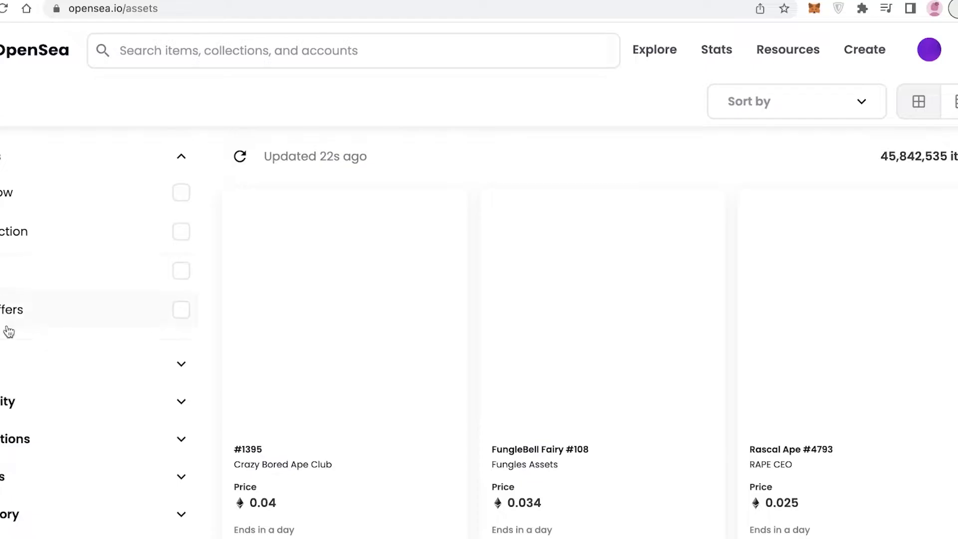
scroll(9, 332, "down", 6)
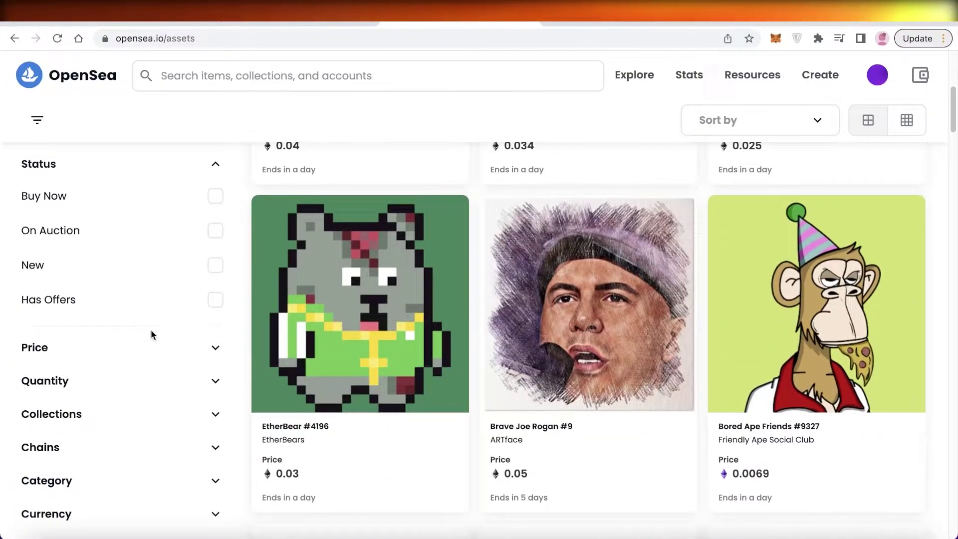
scroll(154, 327, "down", 3)
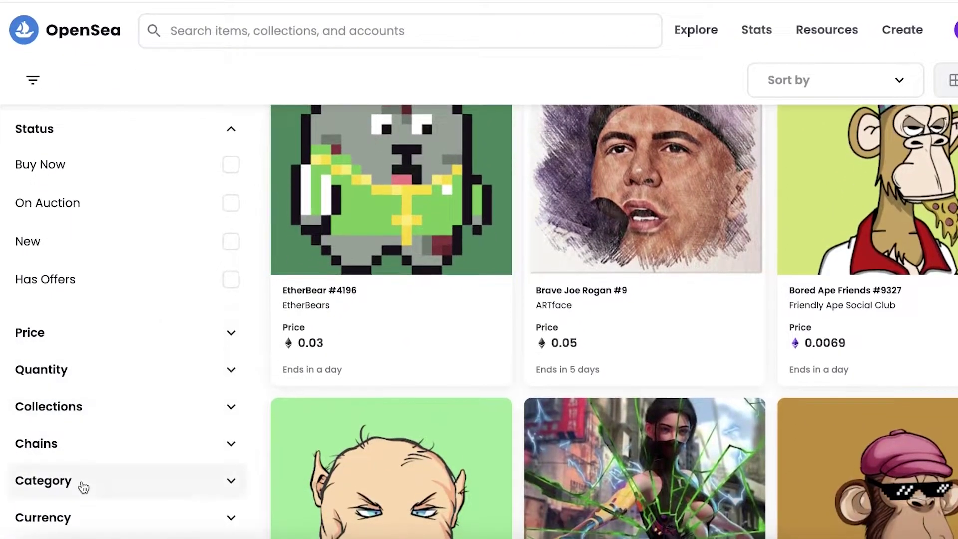
left_click(84, 483)
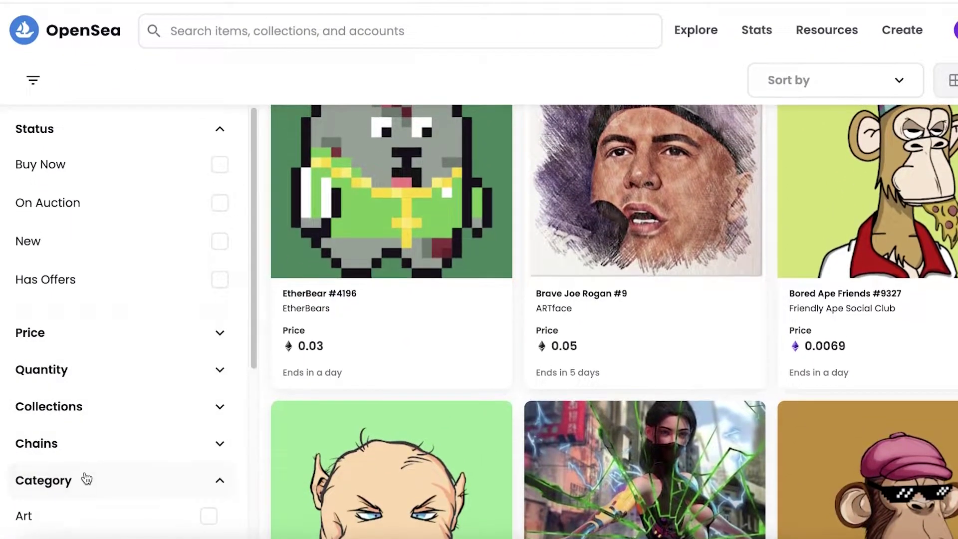
scroll(84, 484, "down", 5)
left_click(88, 185)
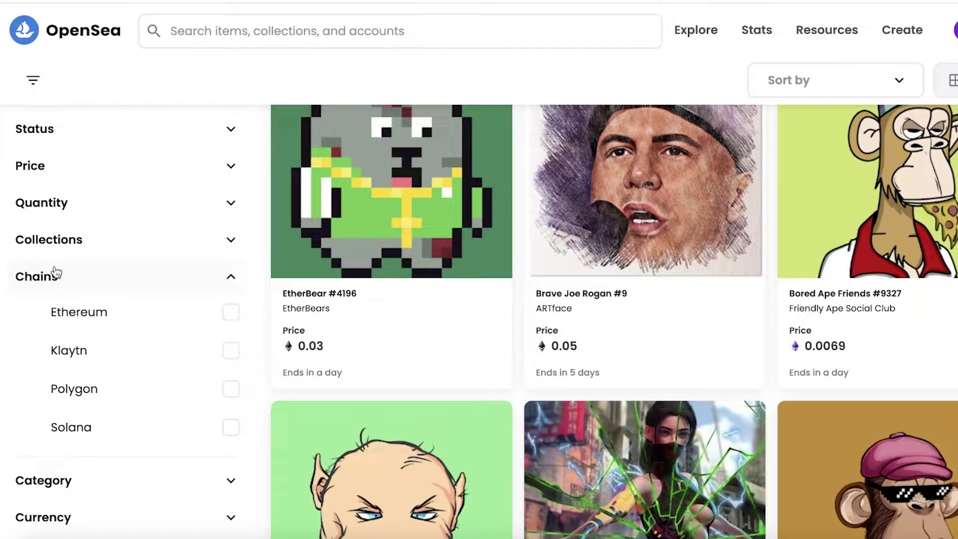
- Filter the items to the Solana chain and browse the Solana-only listings
left_click(231, 428)
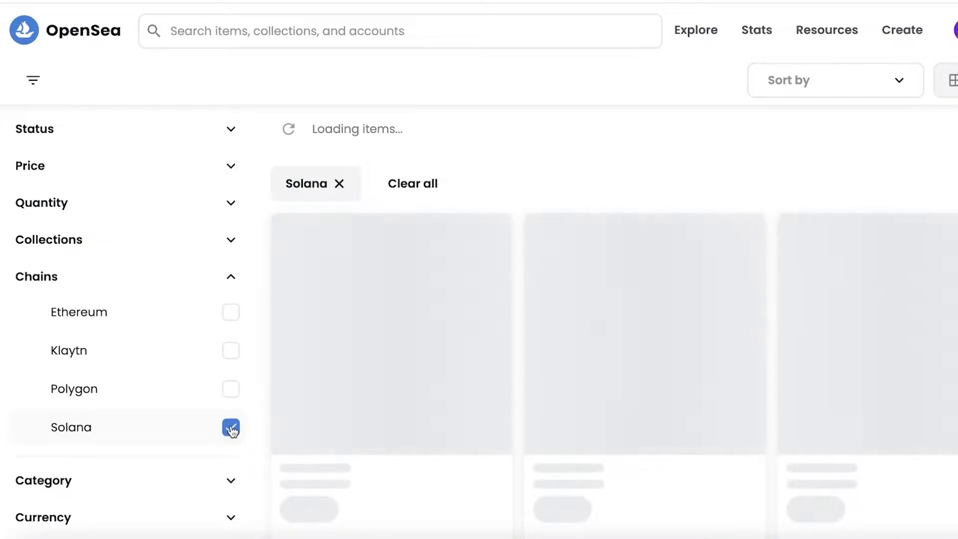
scroll(723, 124, "down", 3)
scroll(755, 151, "down", 2)
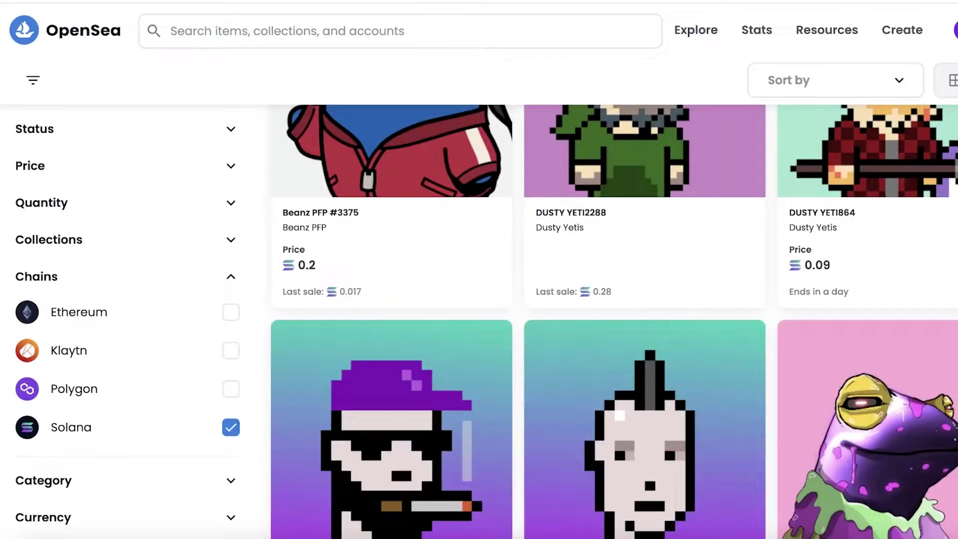
scroll(784, 154, "up", 4)
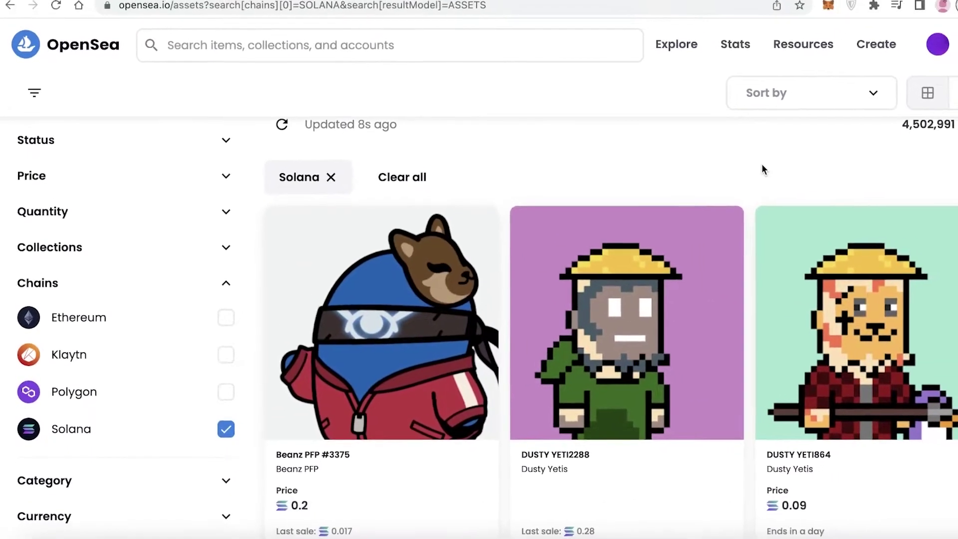
scroll(738, 181, "down", 6)
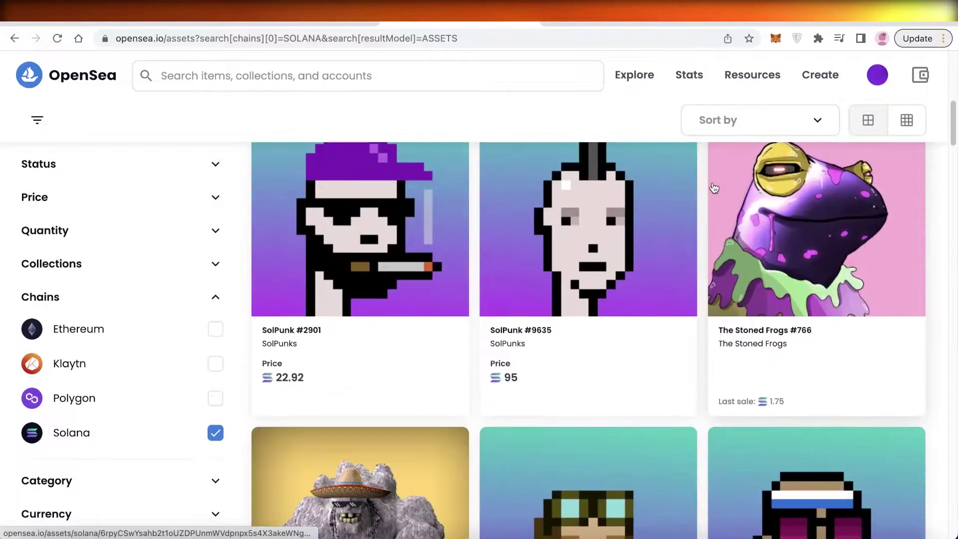
scroll(715, 189, "down", 10)
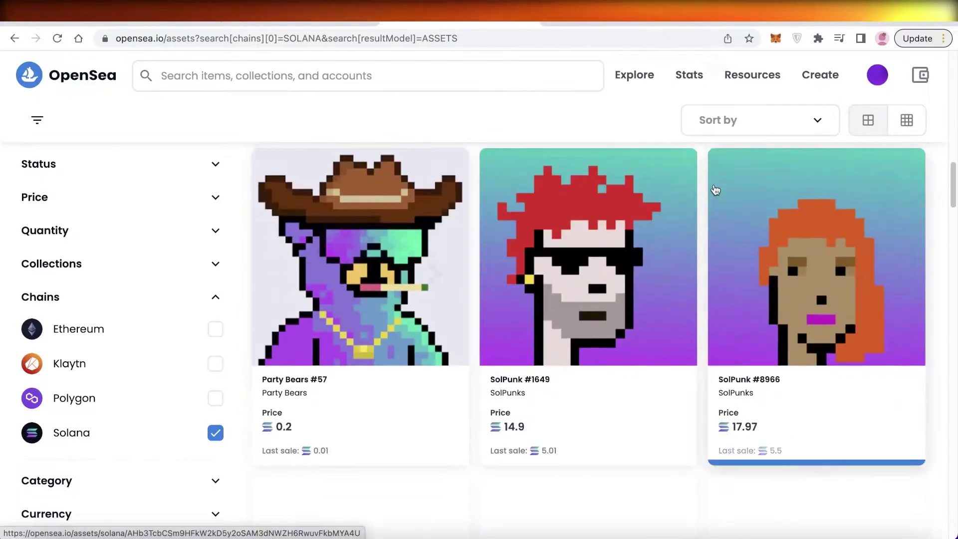
scroll(473, 224, "down", 15)
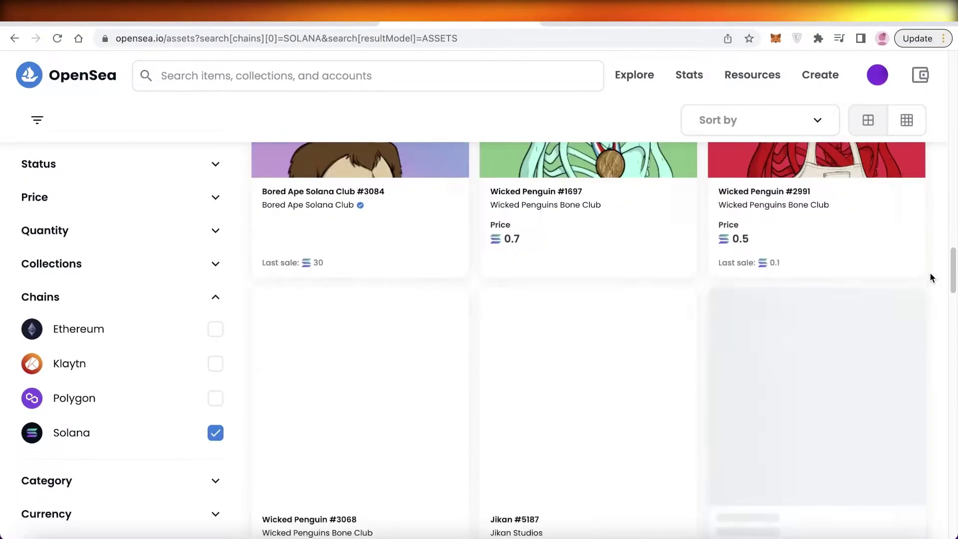
scroll(931, 277, "down", 4)
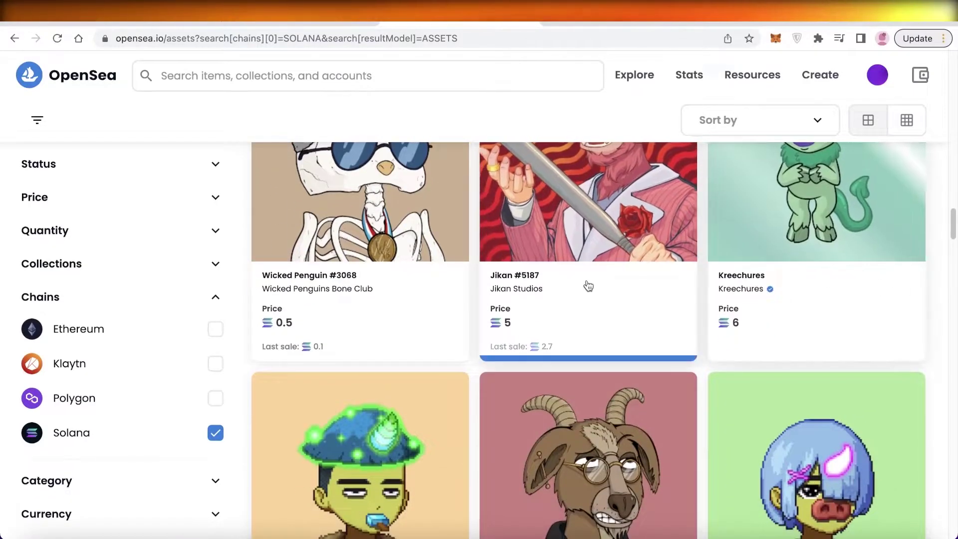
scroll(803, 300, "down", 5)
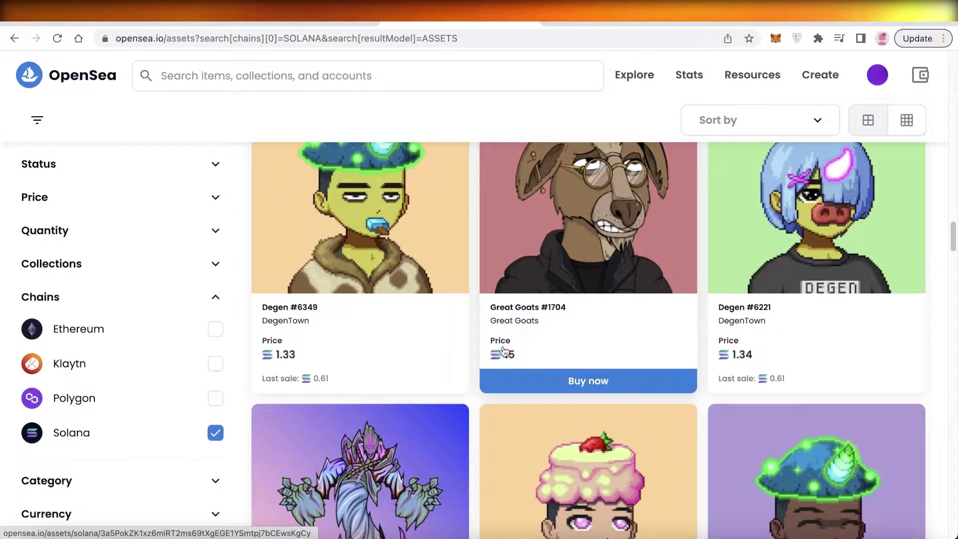
scroll(506, 355, "down", 5)
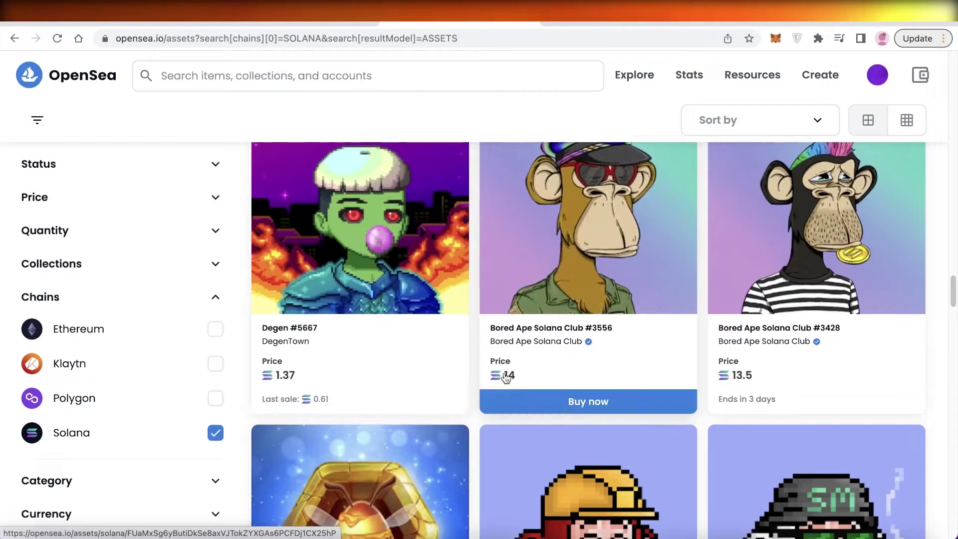
scroll(851, 338, "down", 15)
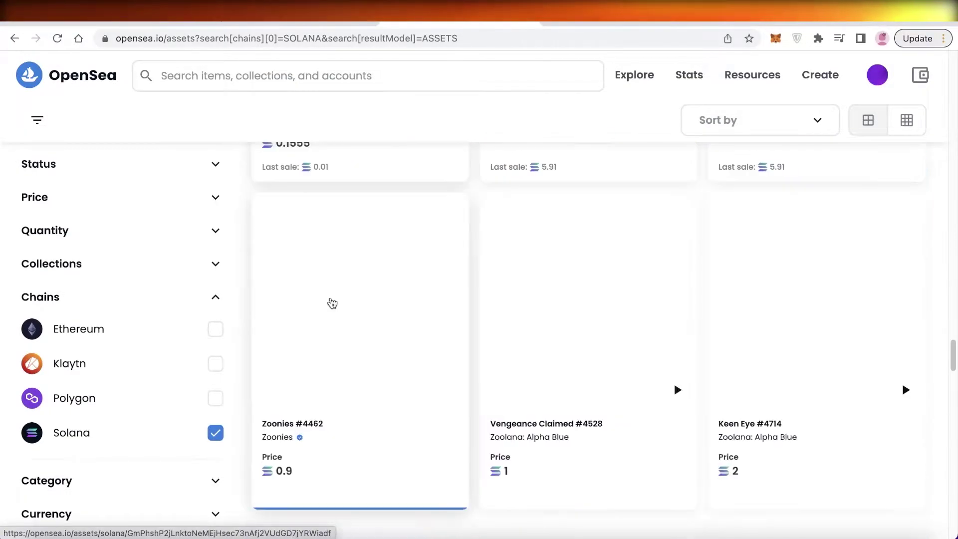
scroll(340, 300, "up", 5)
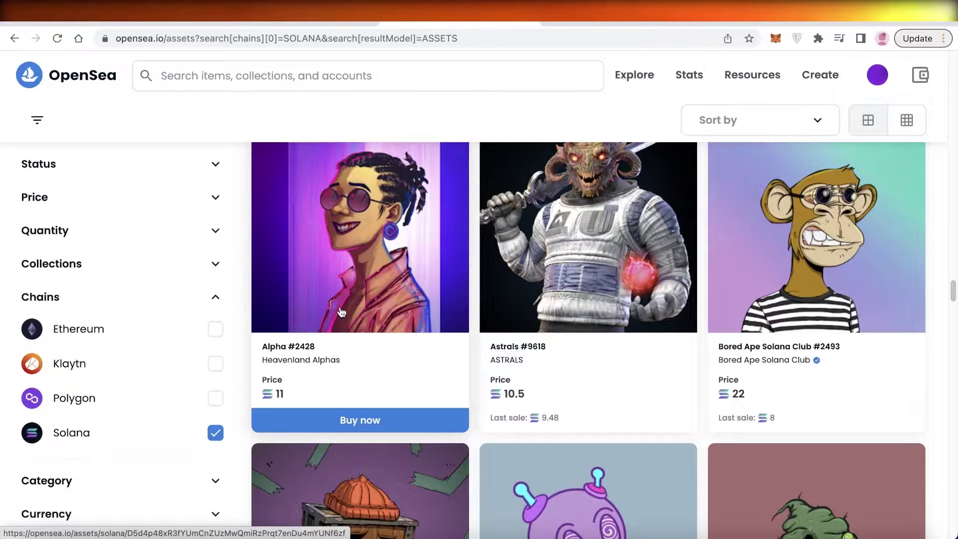
scroll(341, 312, "down", 15)
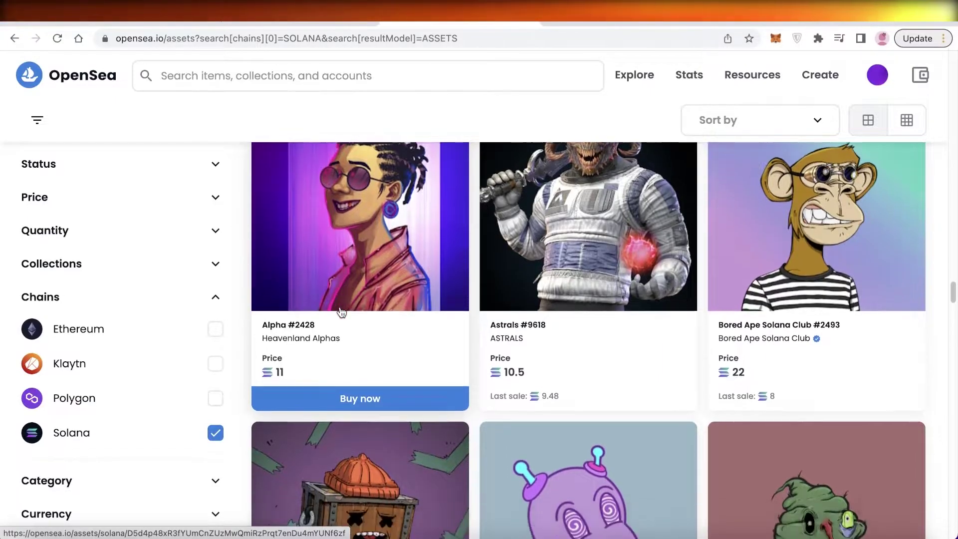
scroll(669, 243, "down", 10)
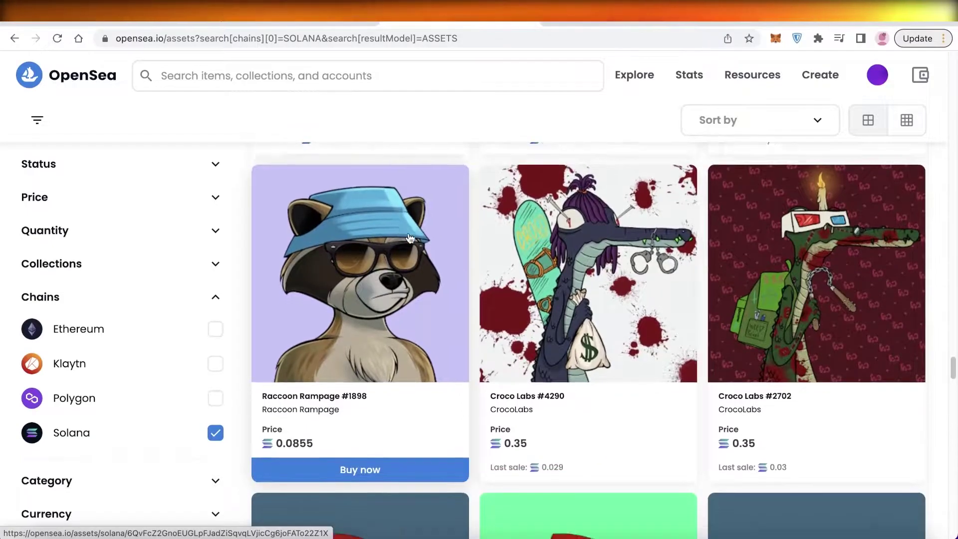
scroll(558, 270, "down", 5)
scroll(557, 270, "down", 12)
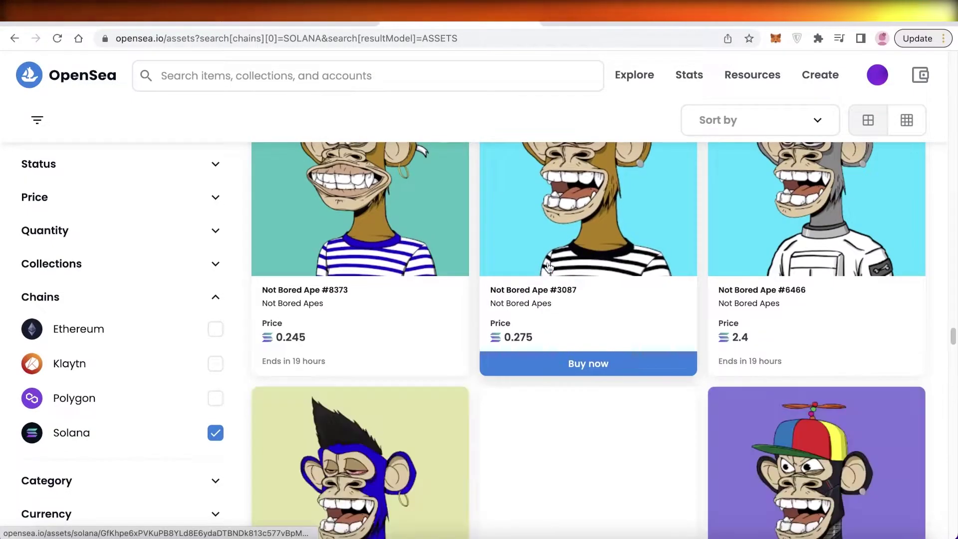
scroll(544, 272, "down", 6)
scroll(546, 271, "down", 5)
scroll(776, 278, "down", 20)
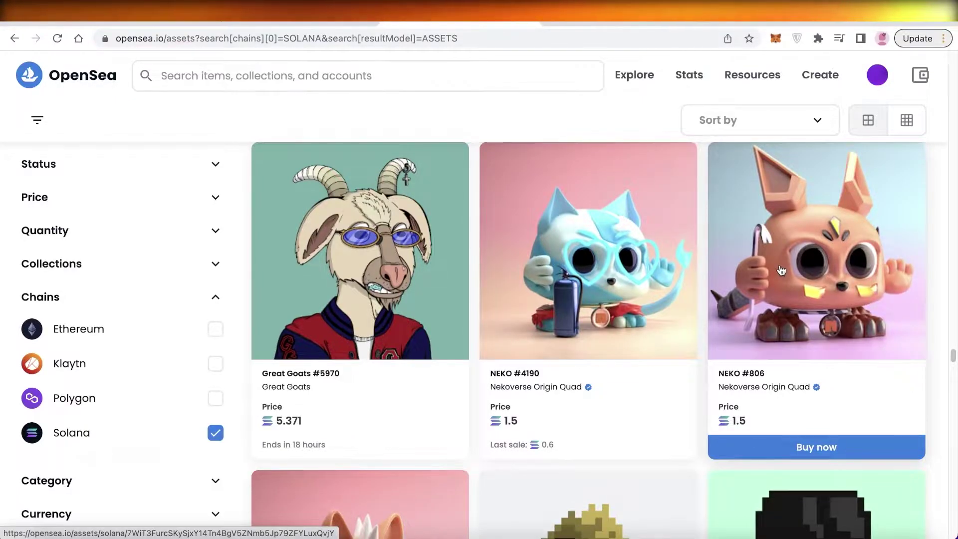
scroll(779, 269, "down", 6)
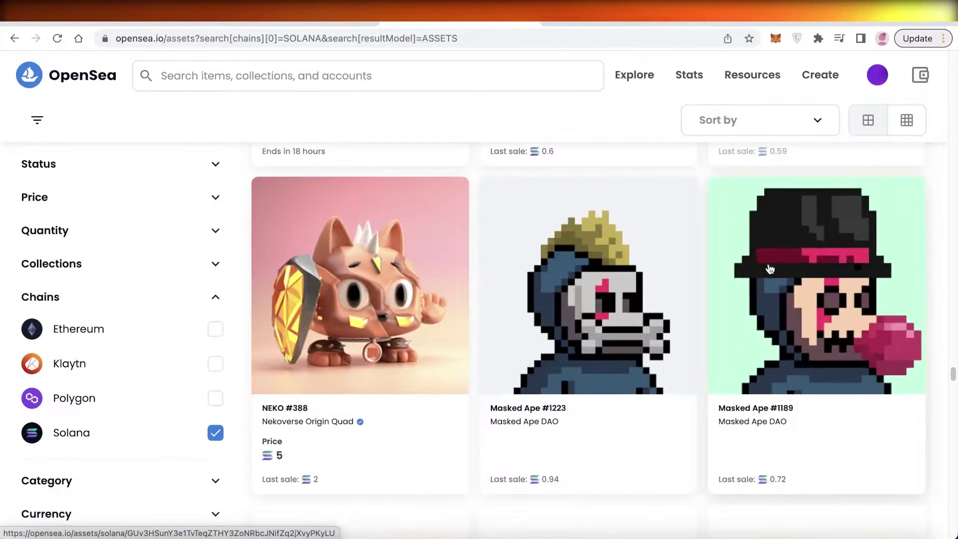
scroll(770, 270, "up", 4)
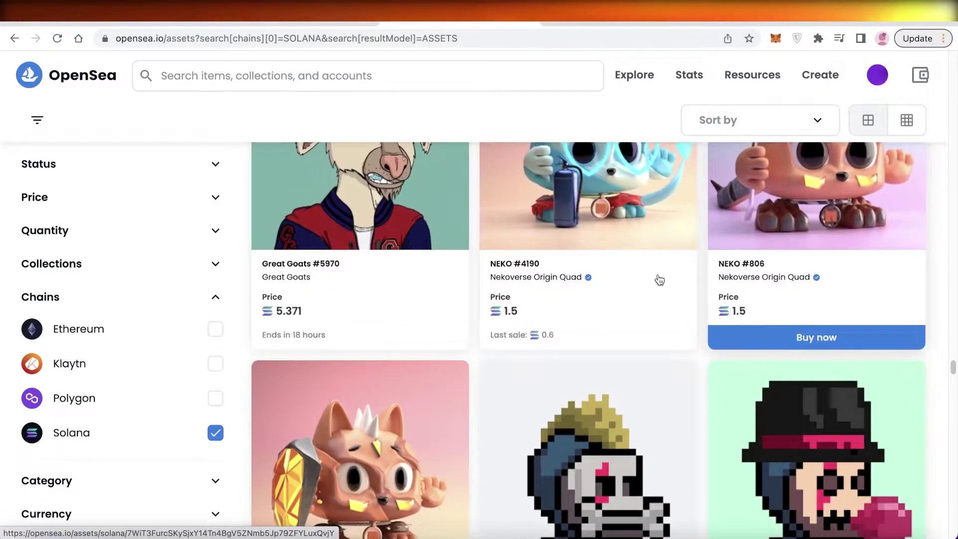
scroll(500, 282, "down", 1)
scroll(364, 284, "down", 12)
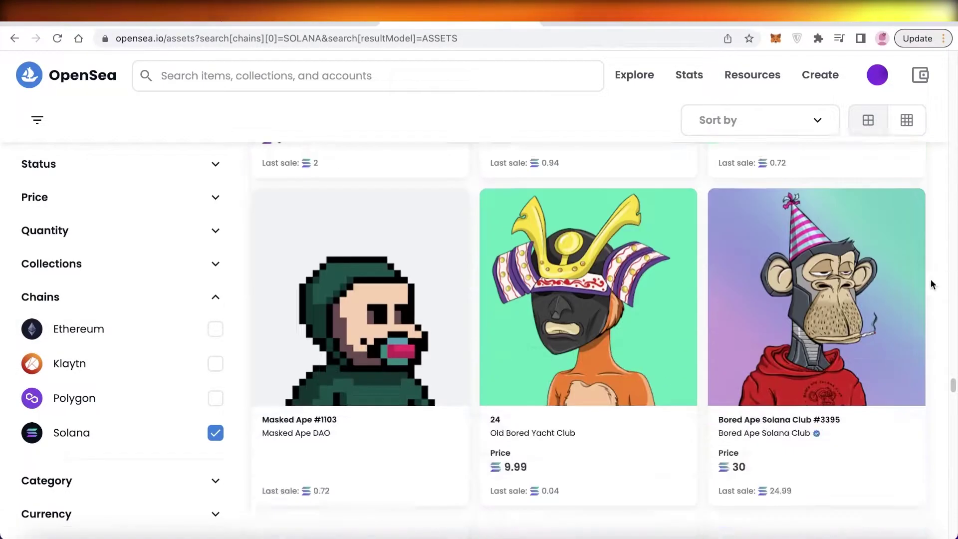
scroll(468, 285, "down", 12)
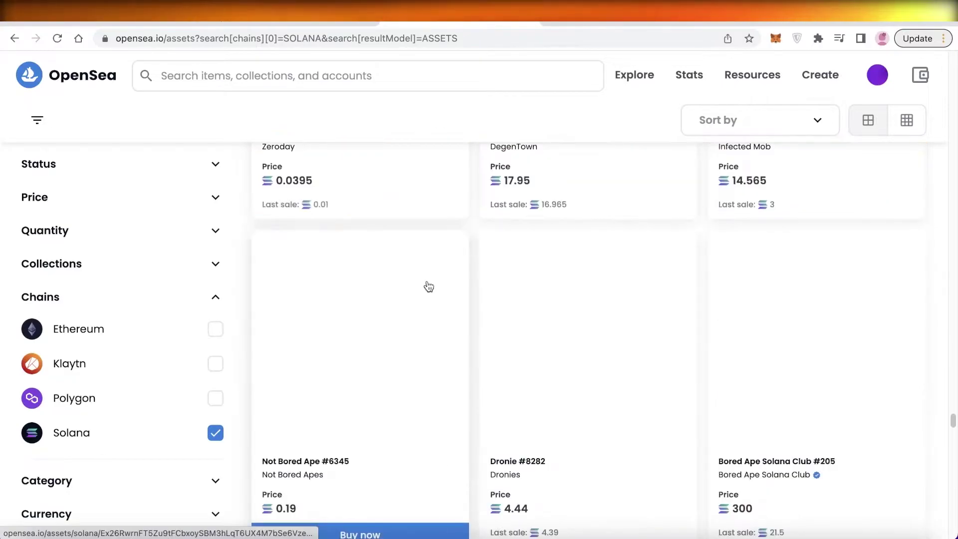
scroll(628, 269, "up", 3)
scroll(629, 270, "up", 5)
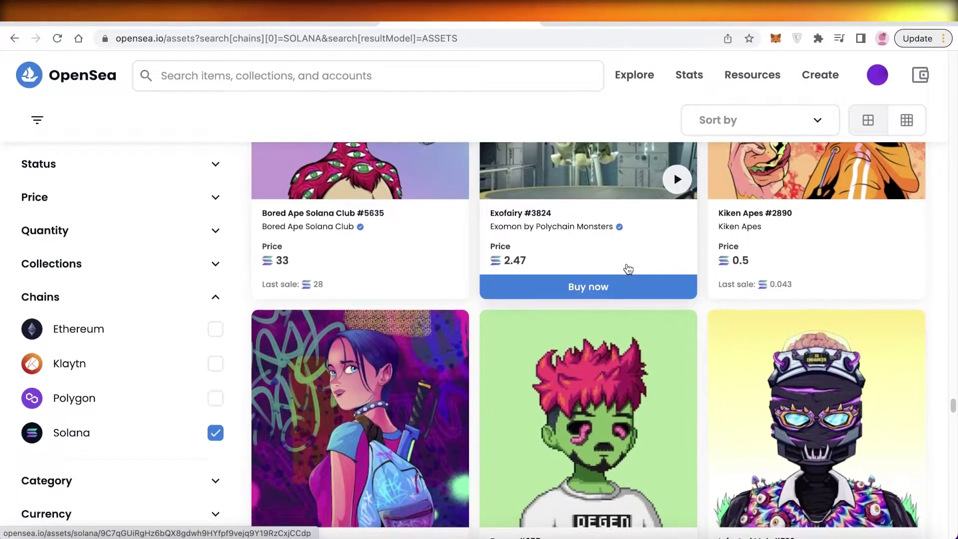
scroll(629, 270, "down", 8)
scroll(629, 270, "down", 10)
scroll(627, 270, "up", 7)
- Start buying a Solana NFT, bringing up the Phantom, Glow or Solflare wallet prompt
scroll(627, 270, "down", 1)
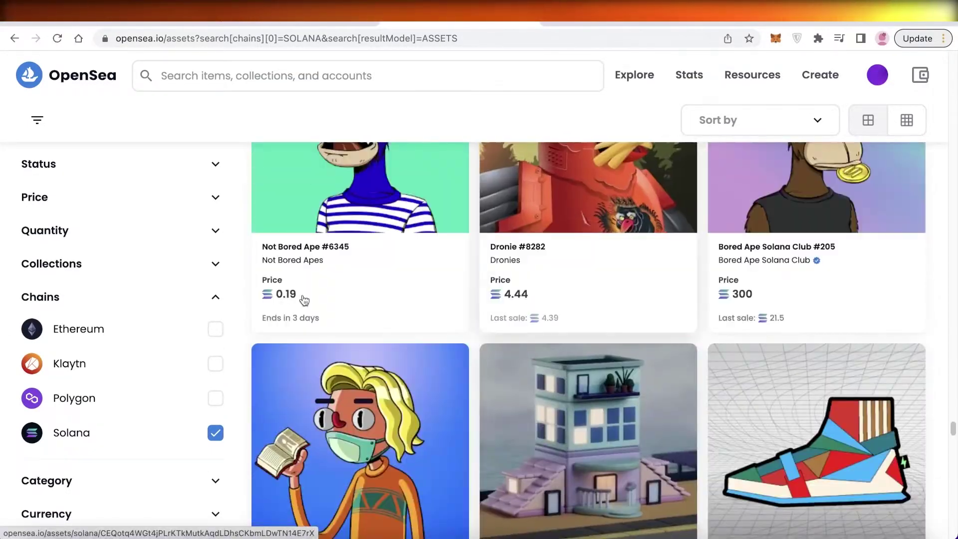
scroll(628, 314, "down", 10)
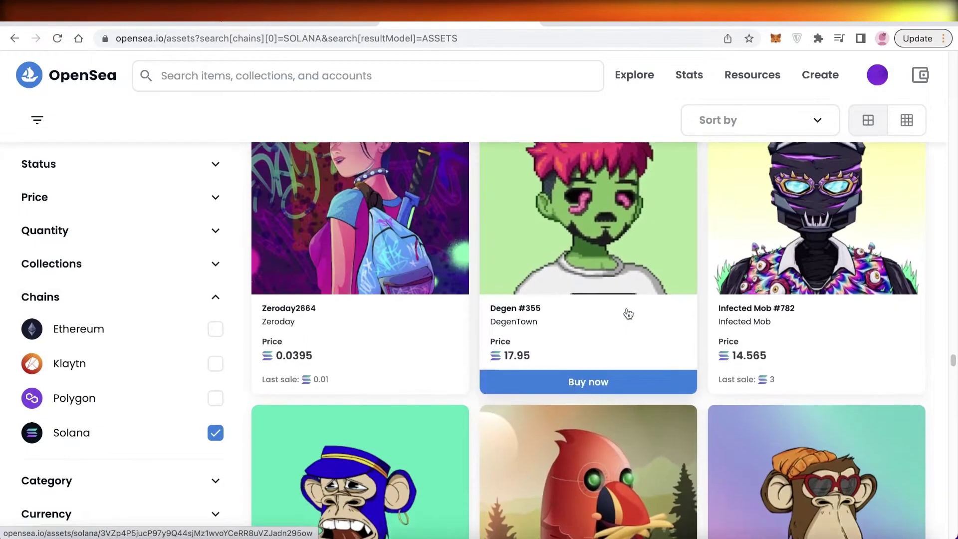
scroll(624, 316, "up", 5)
scroll(619, 318, "up", 10)
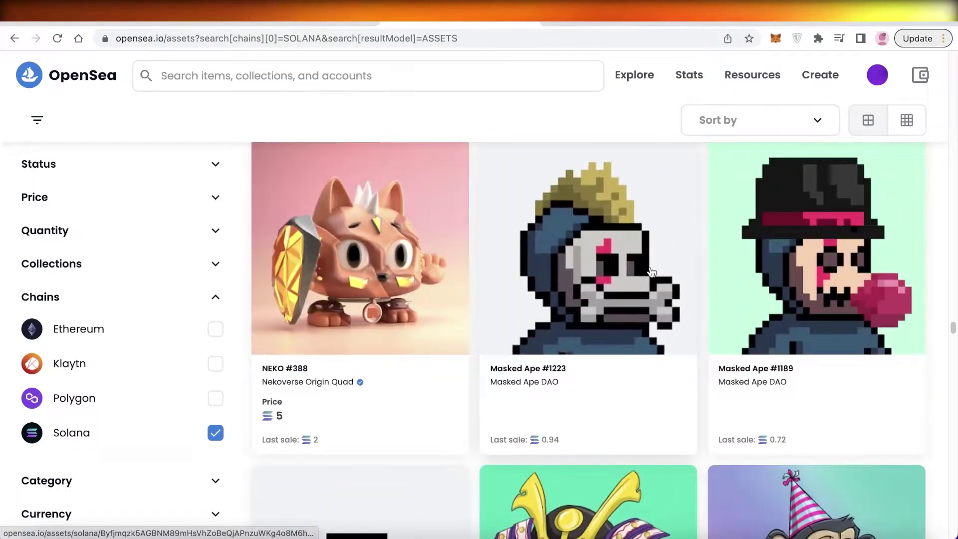
left_click(407, 438)
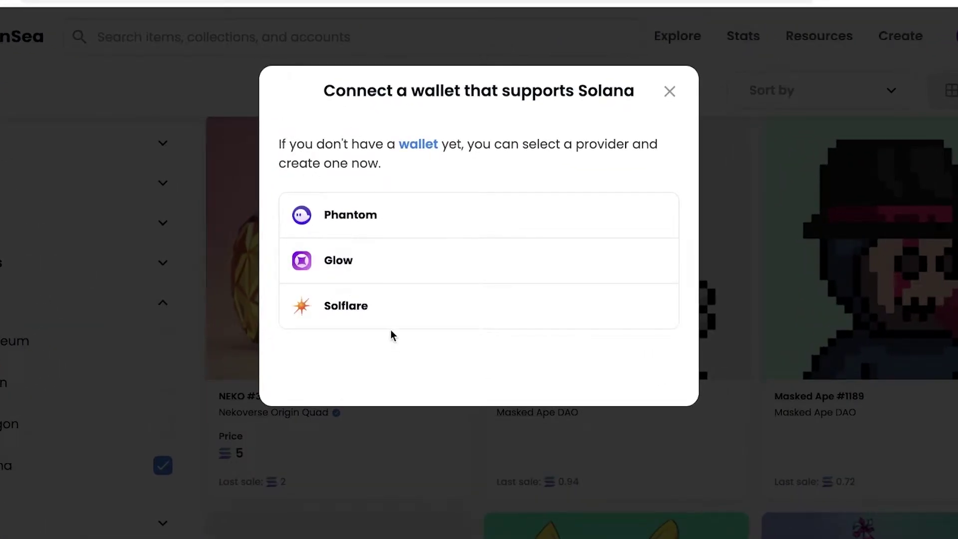
- Choose Phantom as the Solana wallet and follow its download page to the Chrome version
left_click(344, 235)
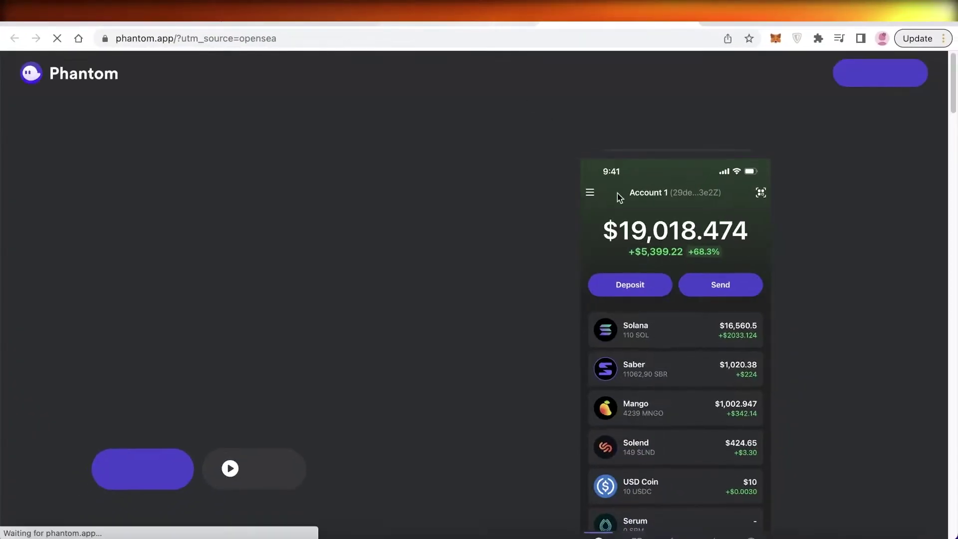
left_click(858, 34)
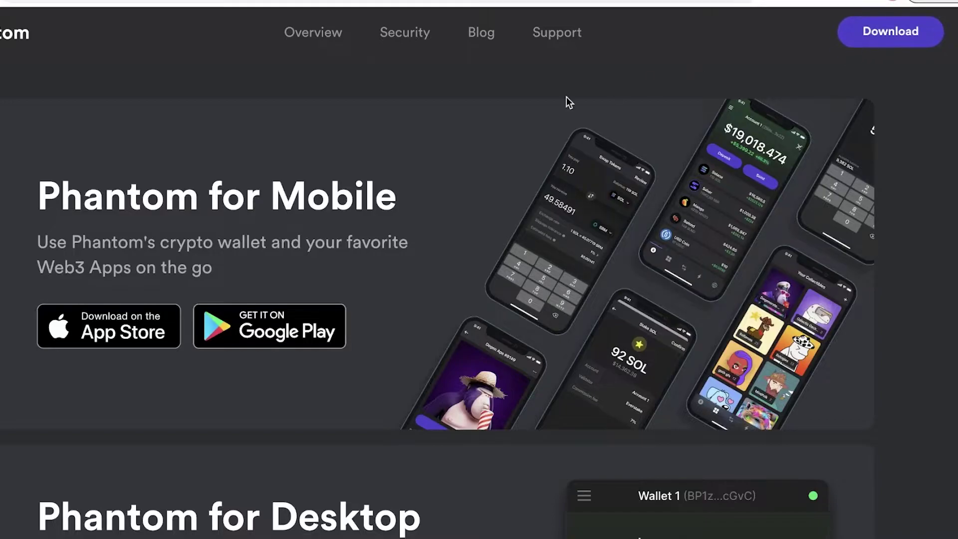
scroll(569, 102, "down", 8)
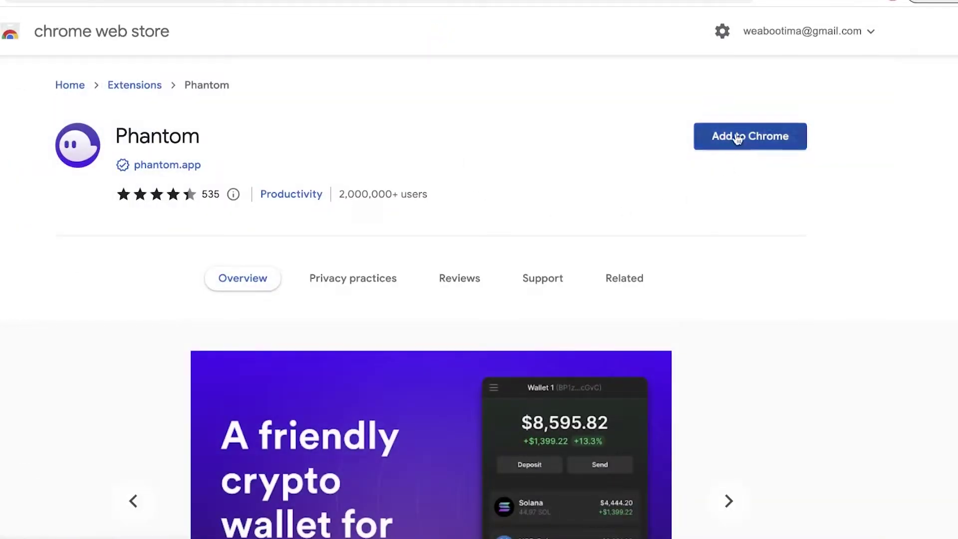
- Add the Phantom extension to Chrome and confirm the installation
left_click(736, 136)
left_click(531, 299)
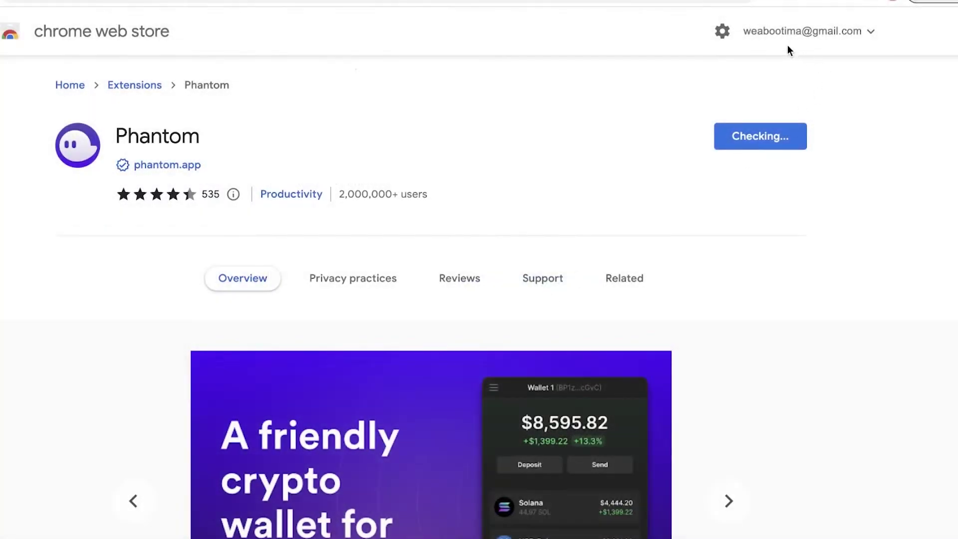
left_click(815, 5)
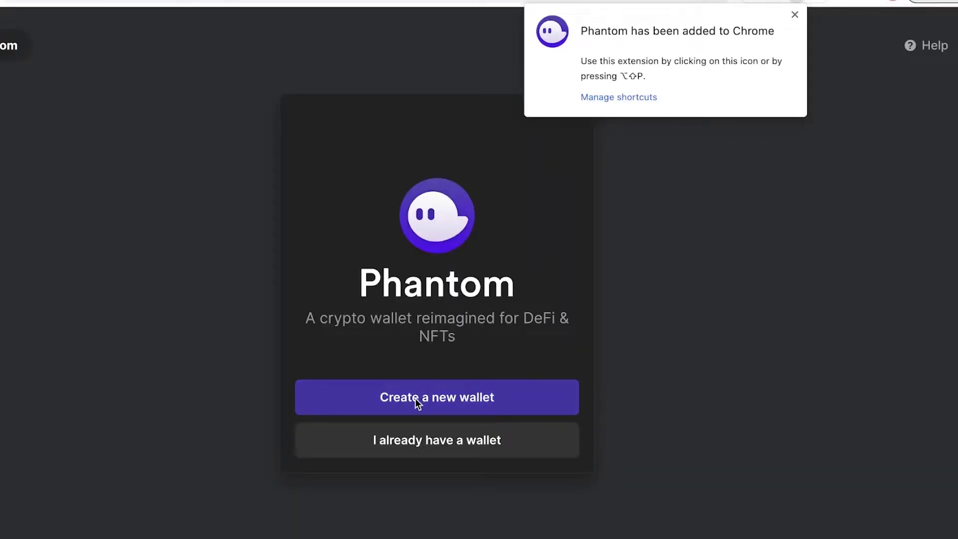
- Create a new Phantom wallet, accept the terms, save the recovery phrase and finish onboarding
left_click(417, 401)
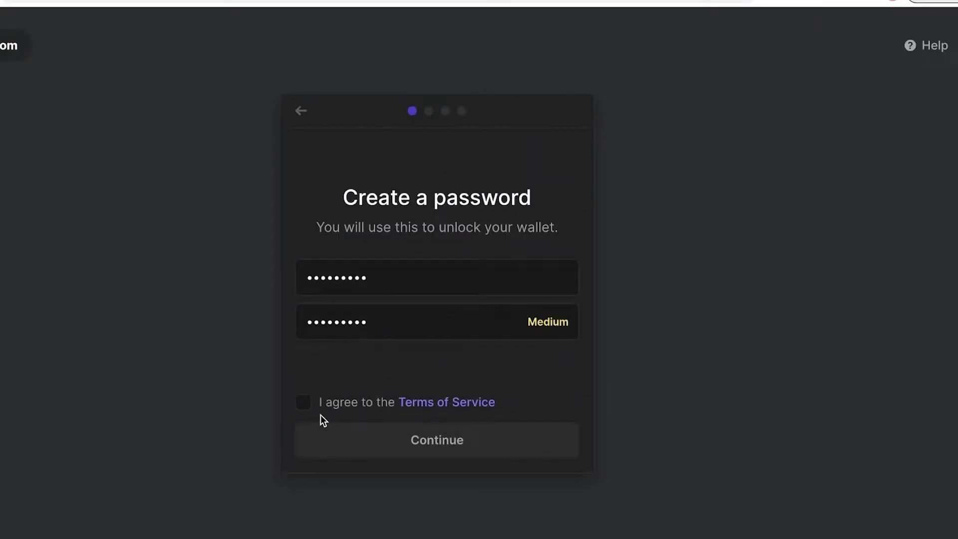
left_click(305, 402)
left_click(377, 441)
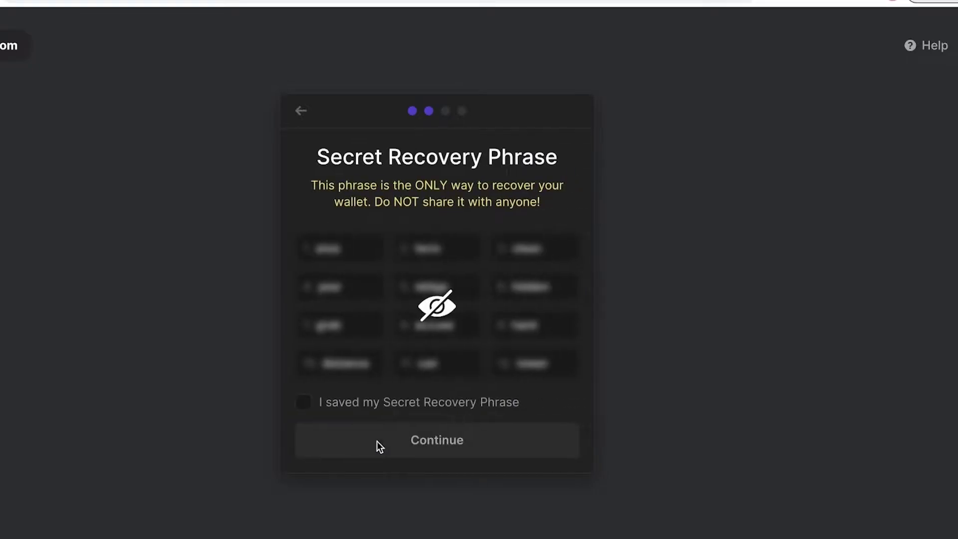
left_click(320, 272)
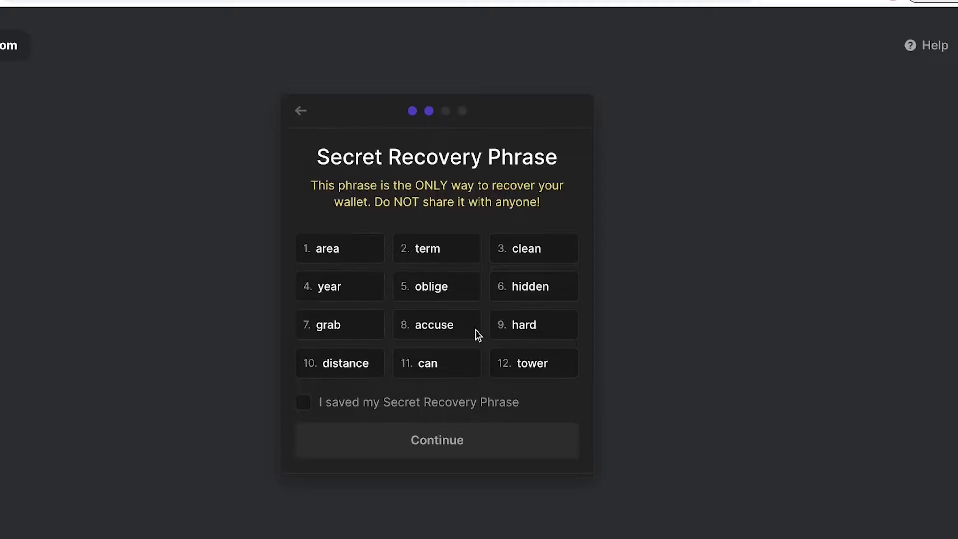
left_click(306, 409)
left_click(374, 432)
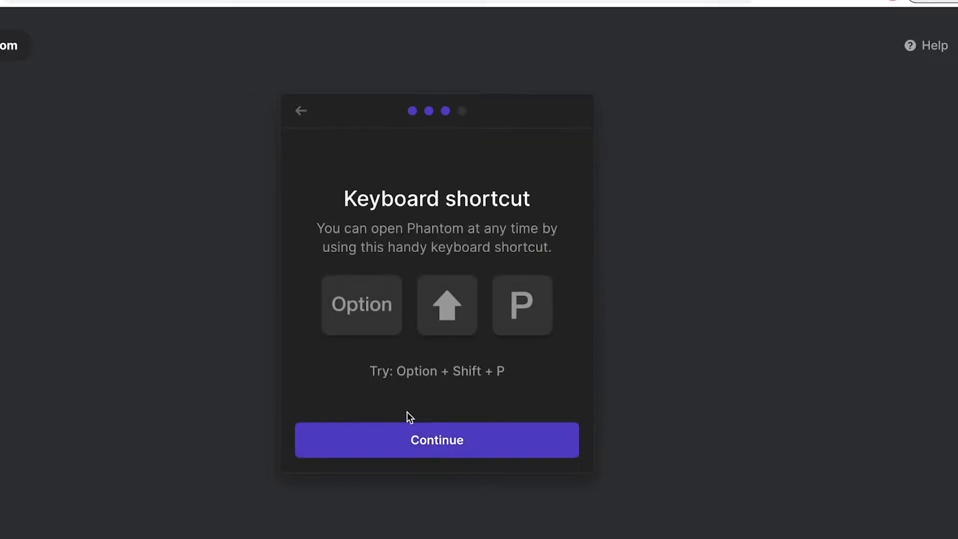
left_click(407, 432)
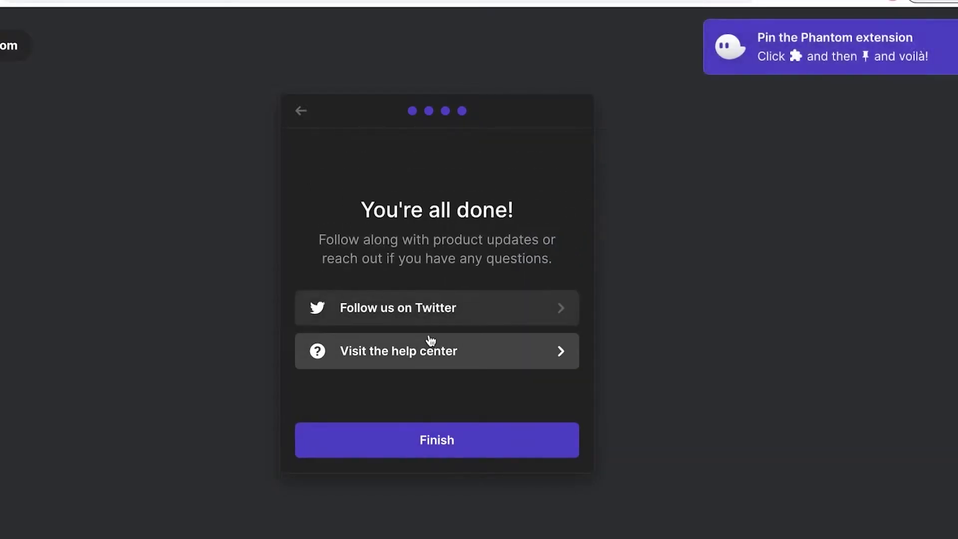
left_click(438, 451)
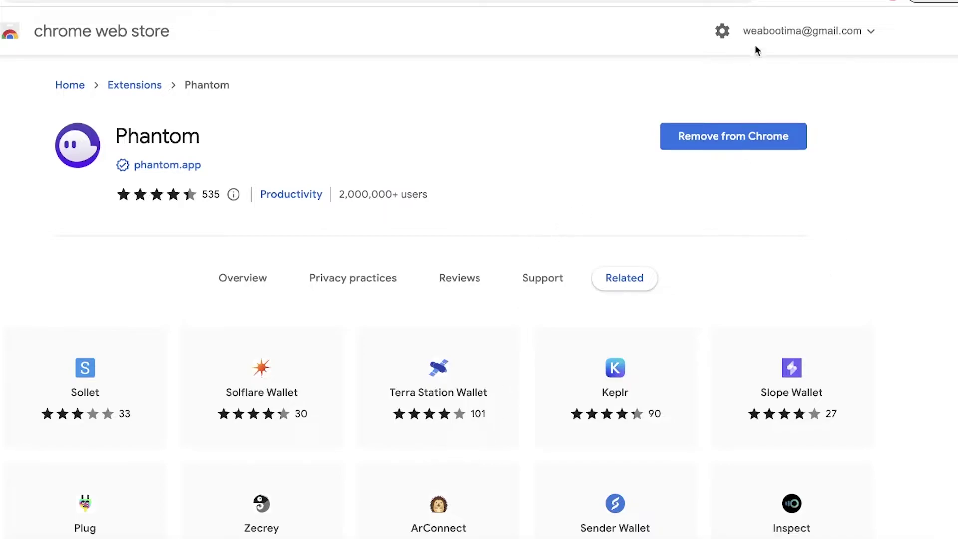
- Pin the Phantom extension to the Chrome toolbar and pick Phantom as the wallet
left_click(822, 5)
left_click(793, 162)
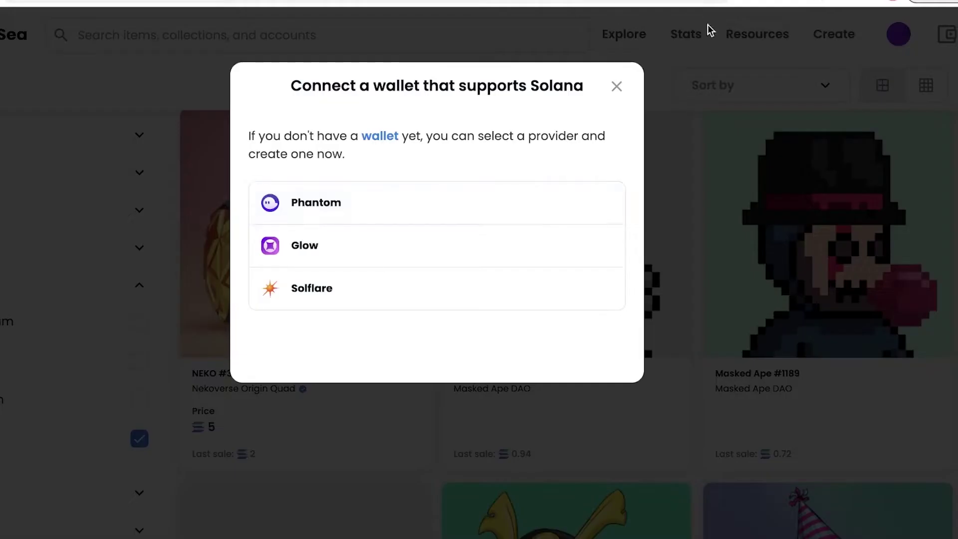
left_click(408, 199)
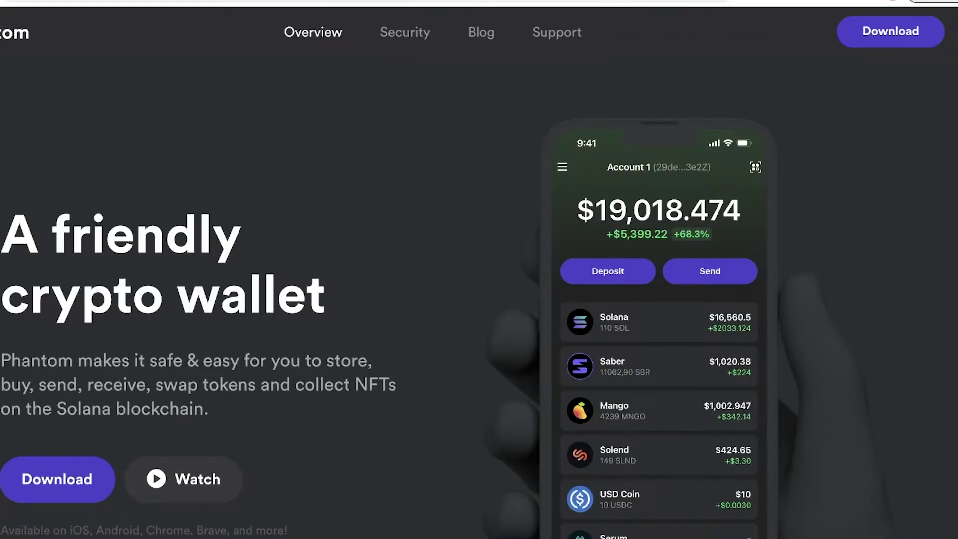
left_click(797, 2)
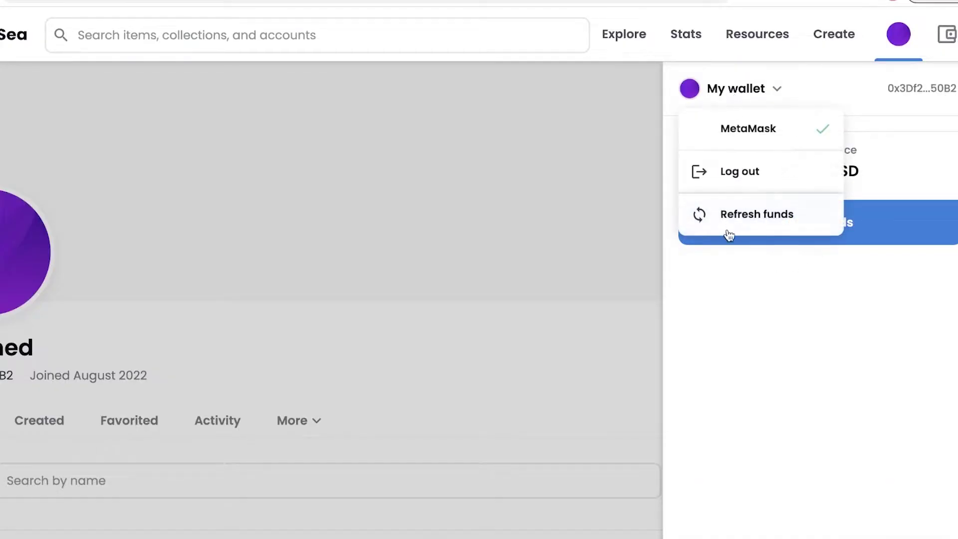
- Log out of MetaMask on OpenSea and try connecting Phantom from the provider list
left_click(730, 185)
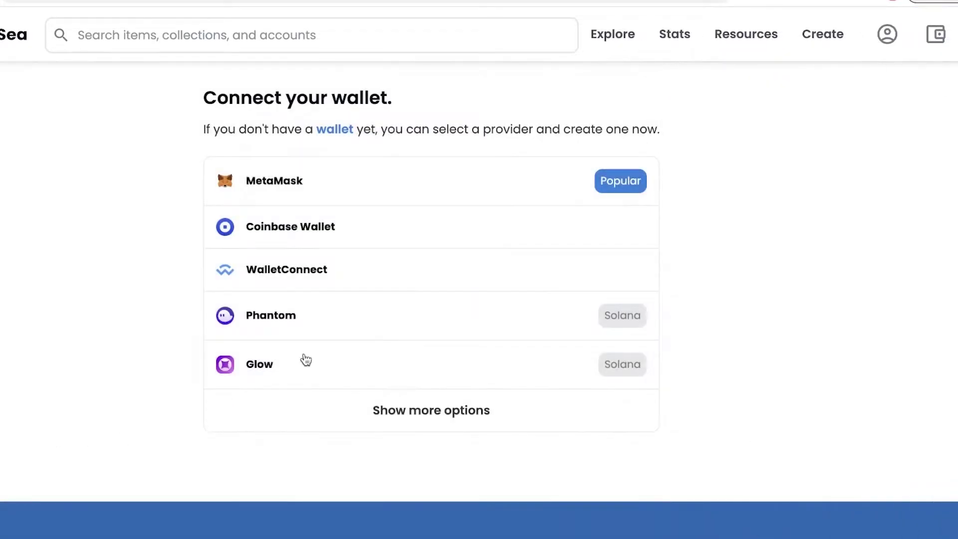
left_click(335, 324)
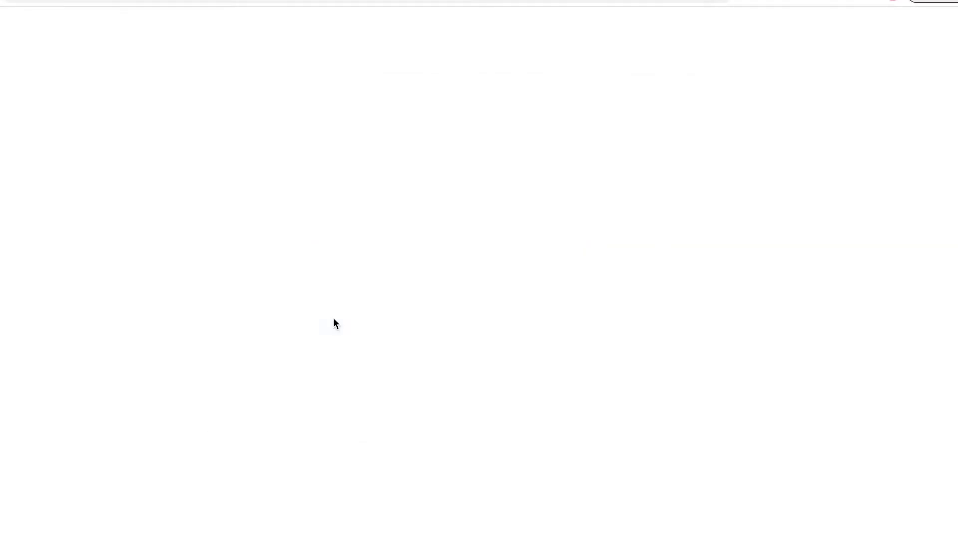
left_click(796, 2)
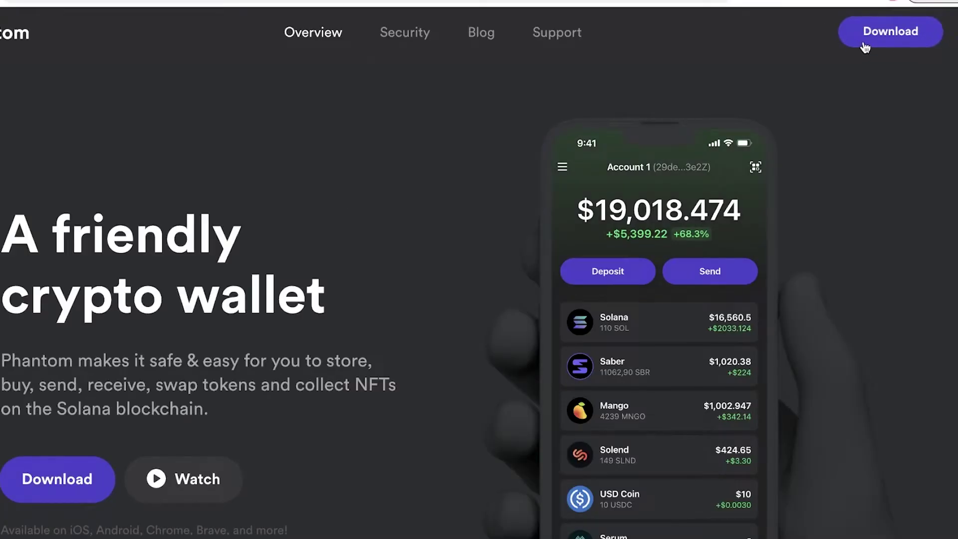
left_click(866, 45)
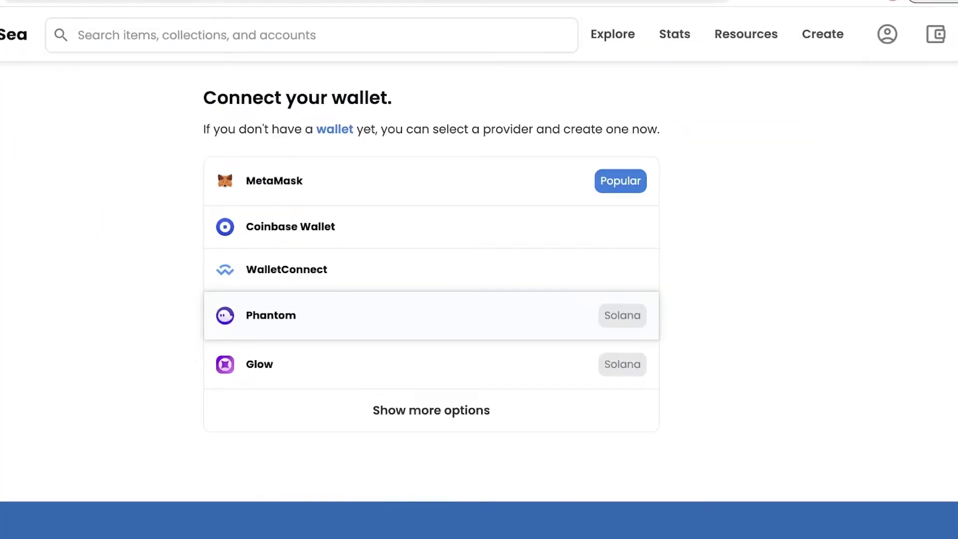
- Connect Phantom to OpenSea, accept the terms and approve the signature request
left_click(388, 1)
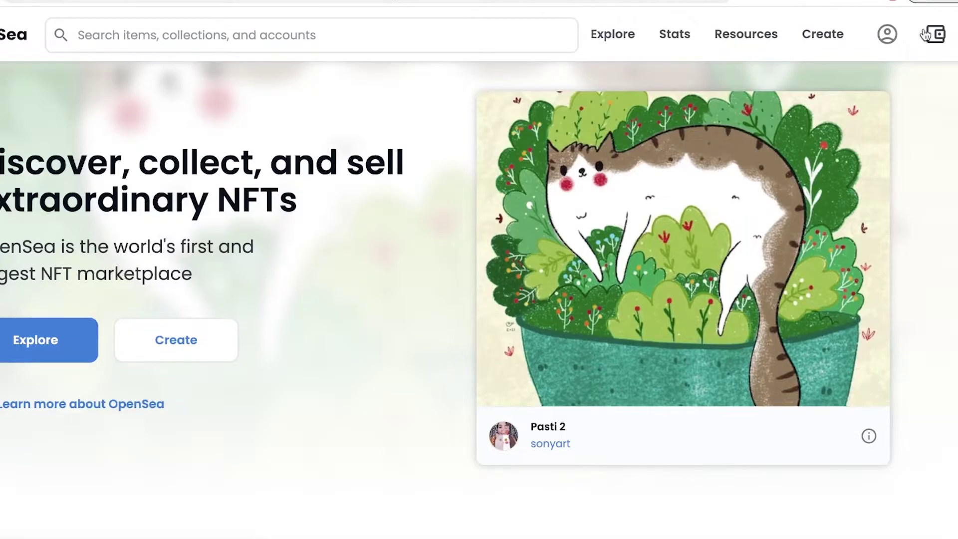
left_click(933, 34)
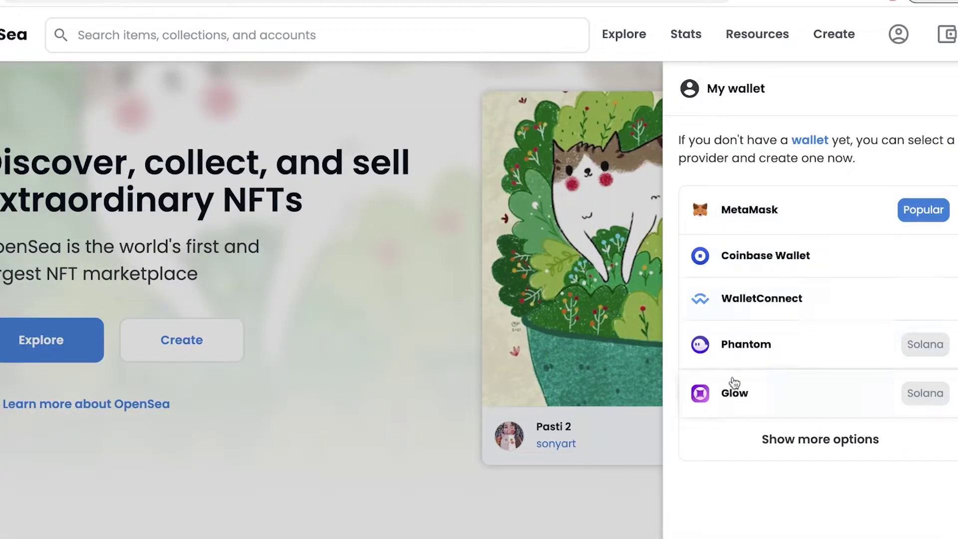
left_click(752, 334)
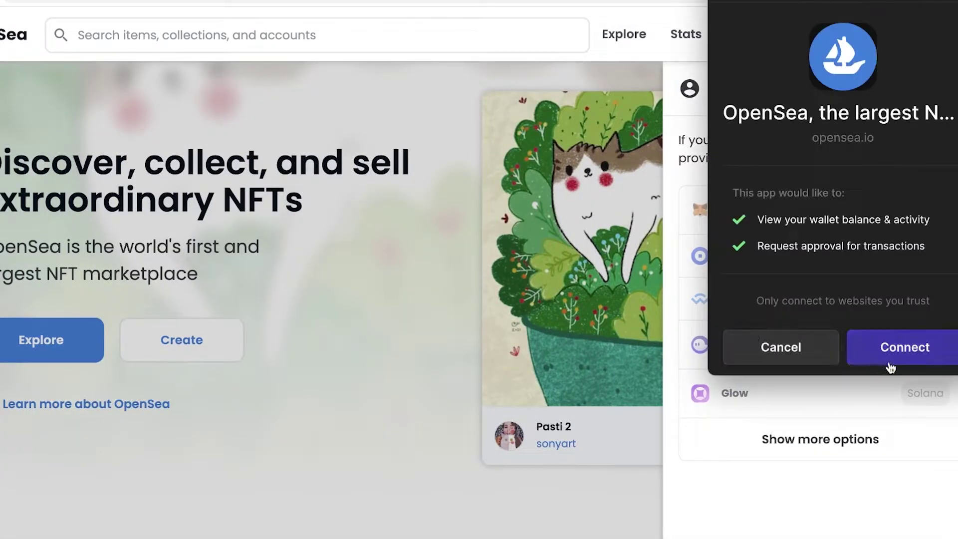
left_click(896, 361)
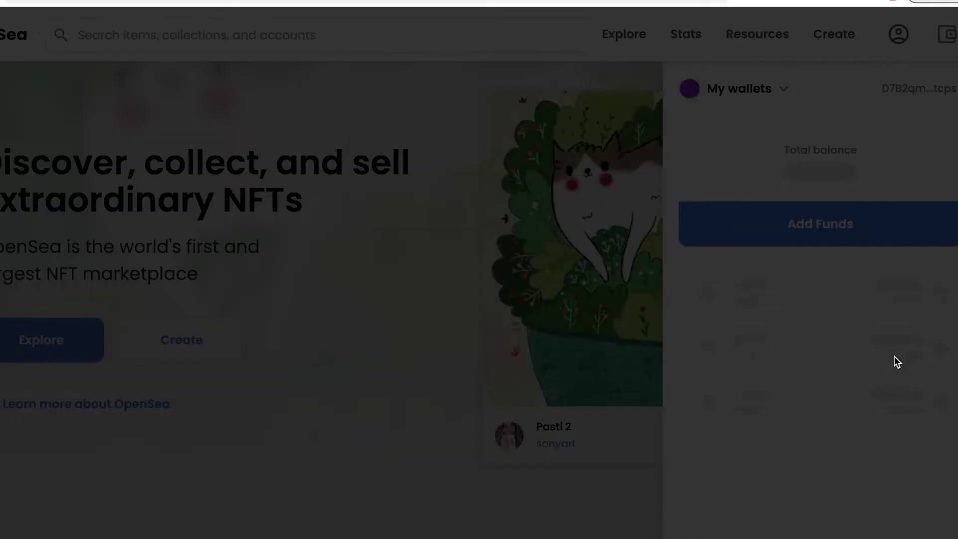
left_click(490, 368)
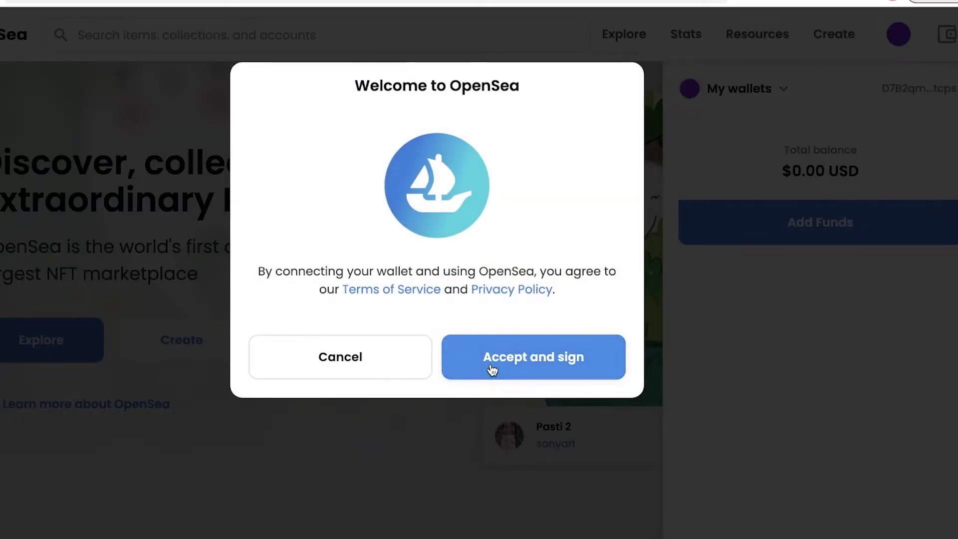
left_click(905, 348)
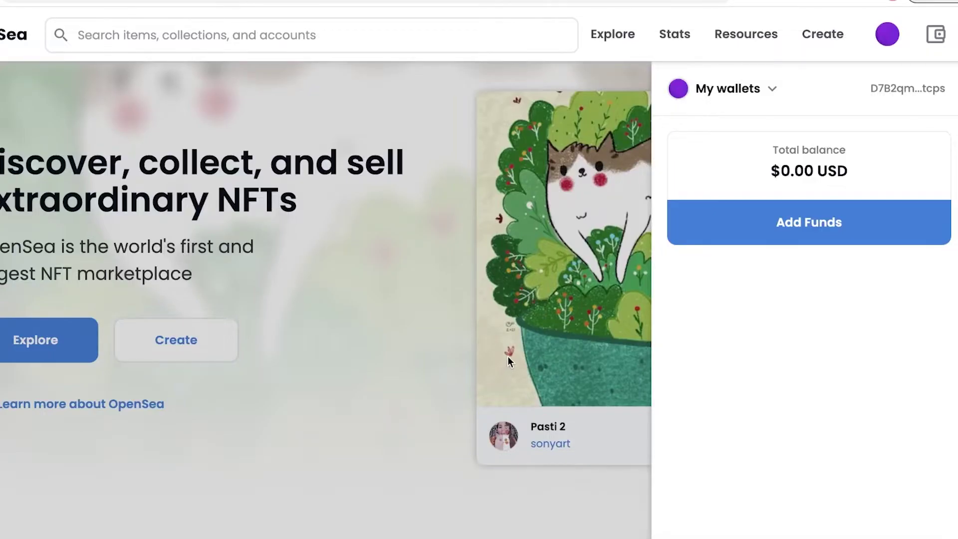
- Close the wallet panel and open the Solana NFTs collections page from Explore
left_click(507, 355)
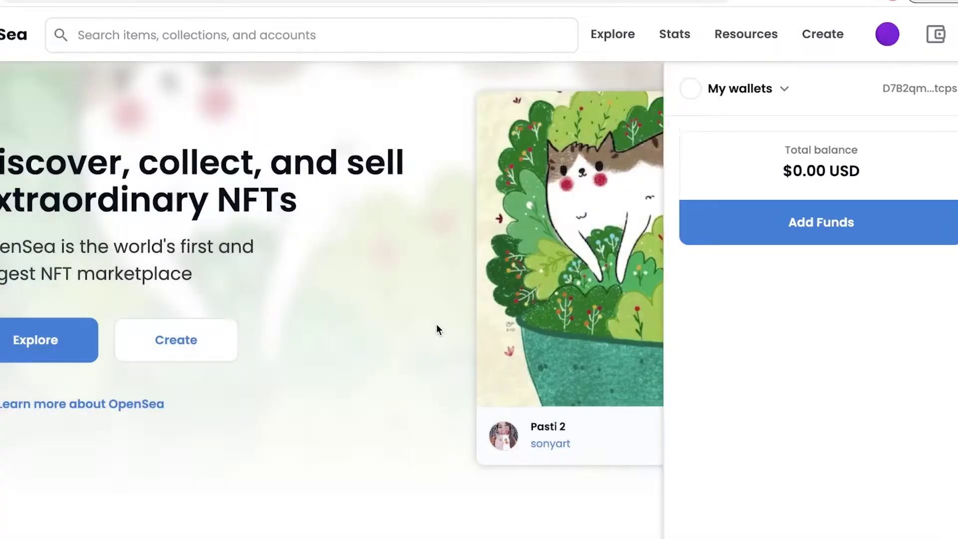
scroll(436, 324, "down", 8)
mouse_move(624, 34)
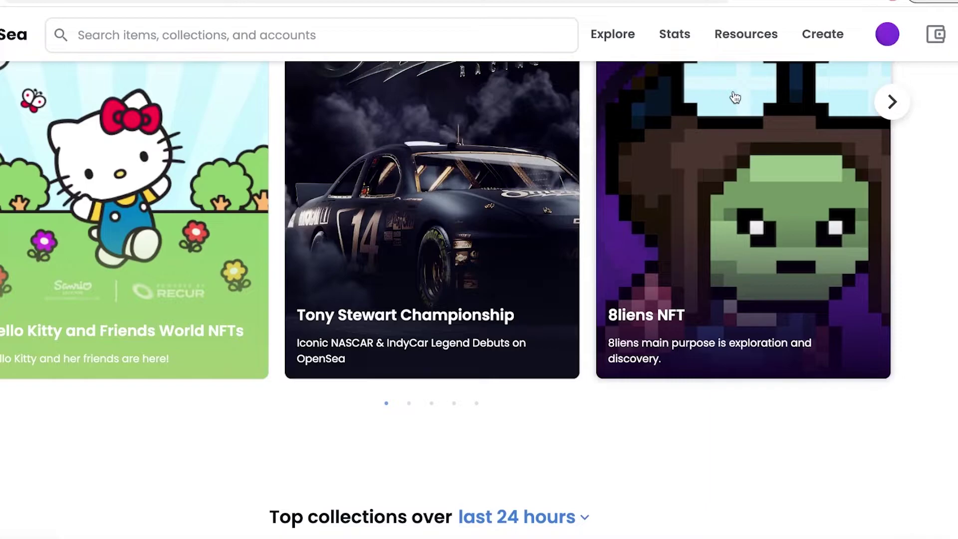
scroll(709, 110, "down", 3)
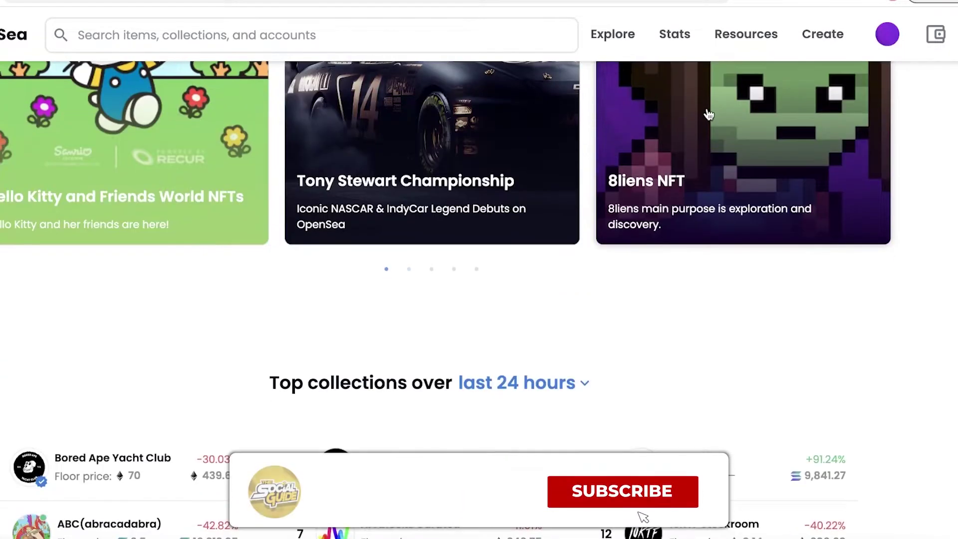
scroll(649, 75, "down", 10)
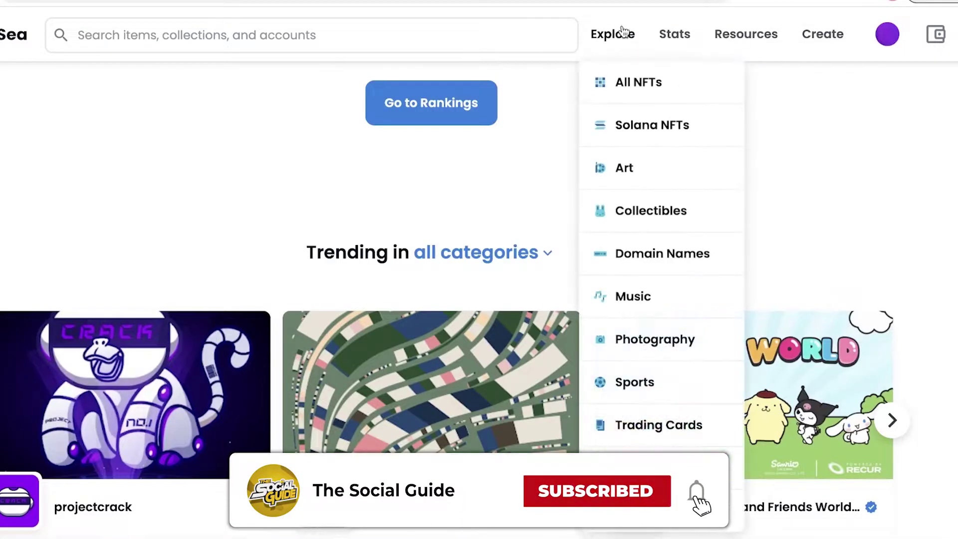
left_click(623, 34)
left_click(614, 135)
scroll(503, 222, "down", 10)
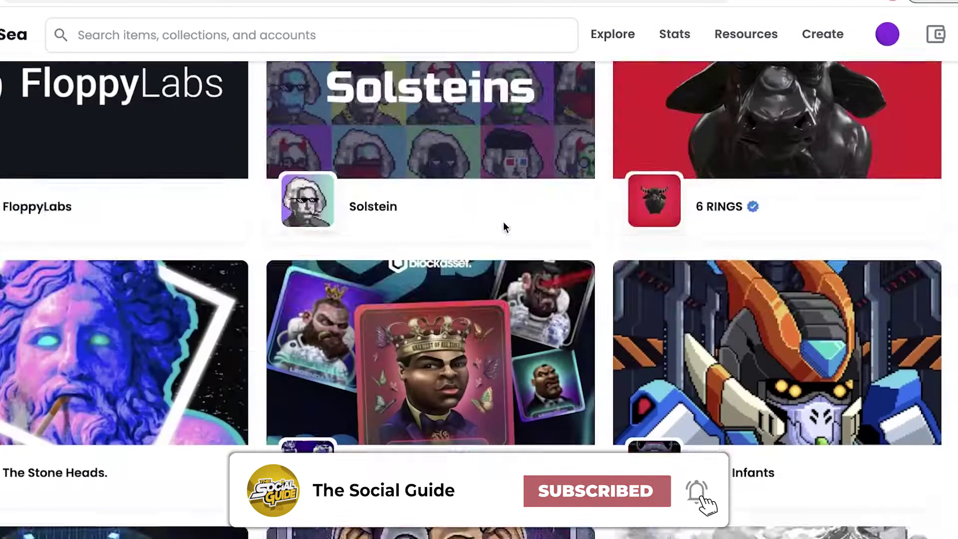
scroll(498, 150, "up", 10)
- Open All NFTs, expand Chains and filter the items to Solana
left_click(614, 45)
mouse_move(629, 43)
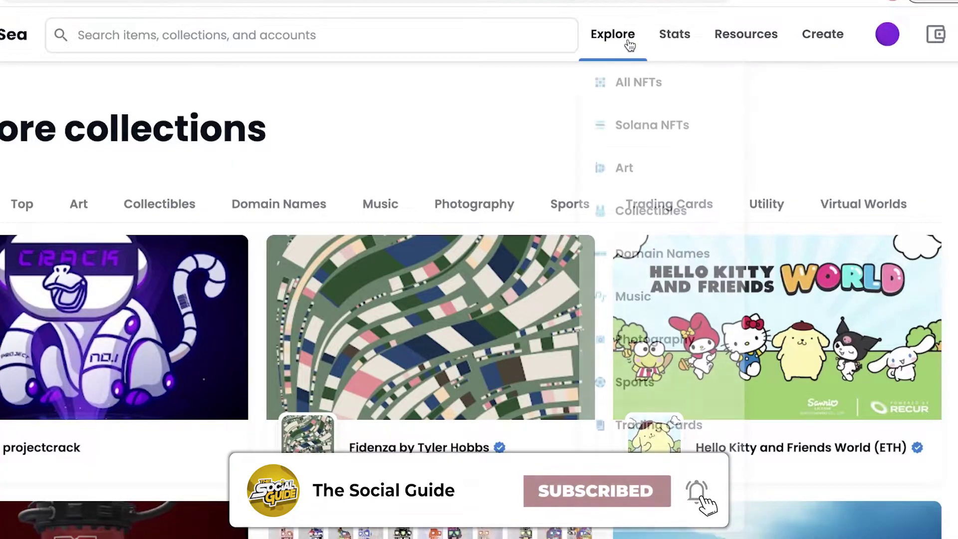
left_click(609, 95)
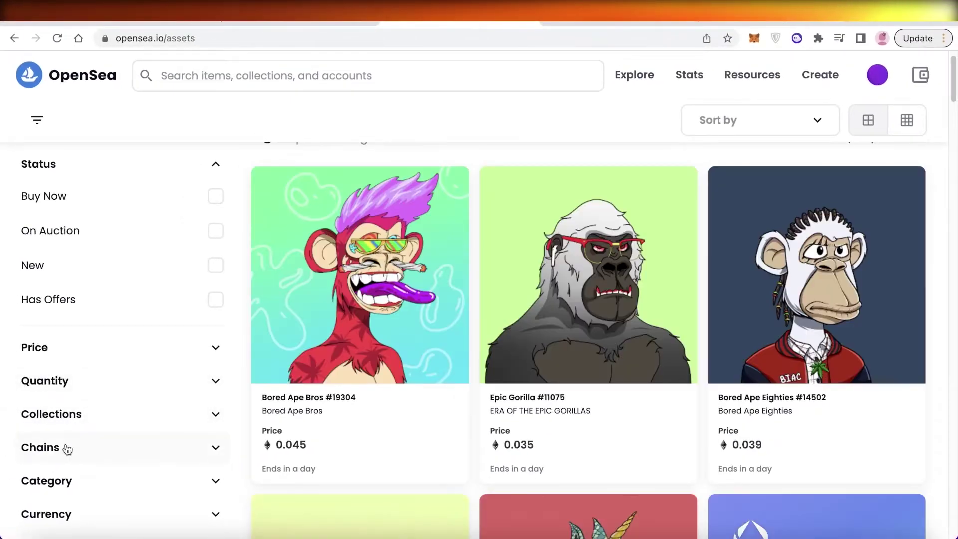
left_click(64, 447)
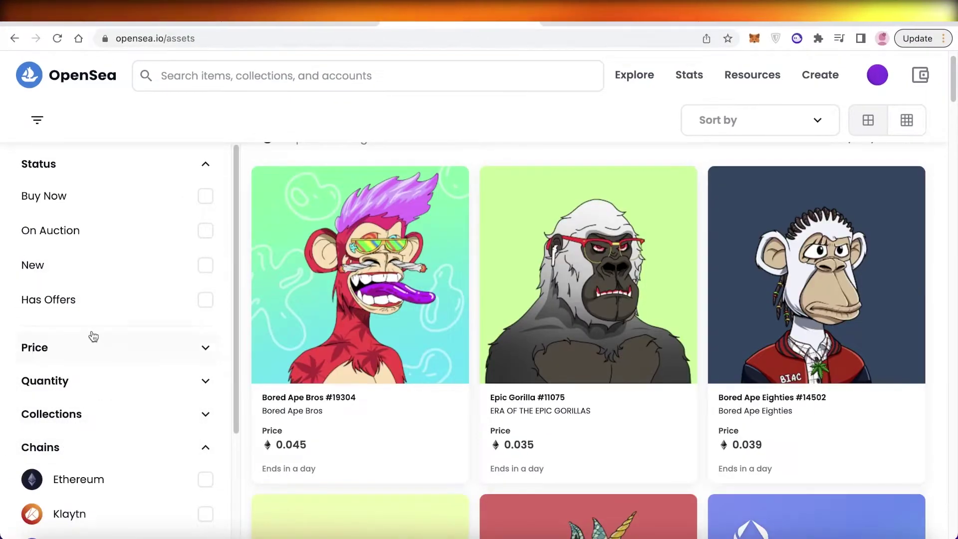
scroll(95, 344, "down", 2)
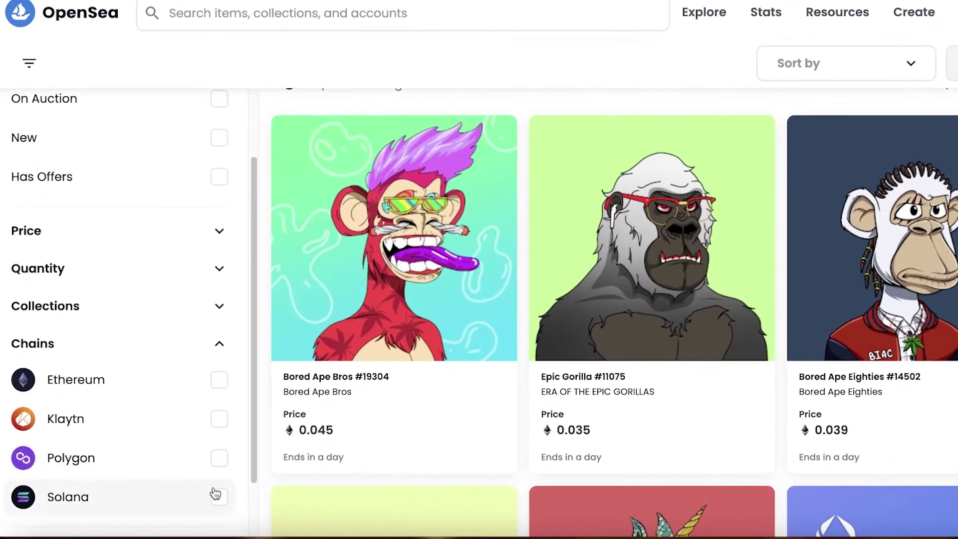
left_click(218, 496)
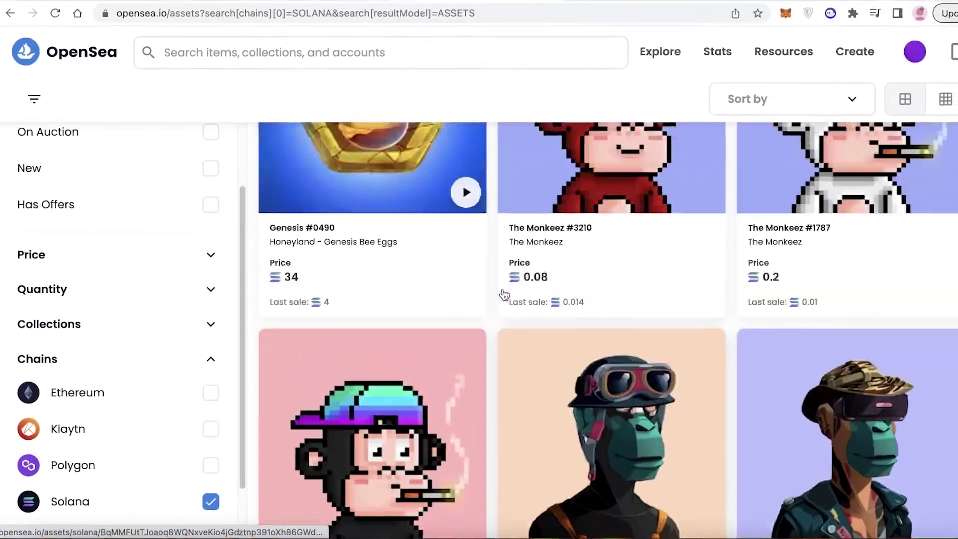
scroll(539, 272, "down", 5)
scroll(489, 302, "down", 5)
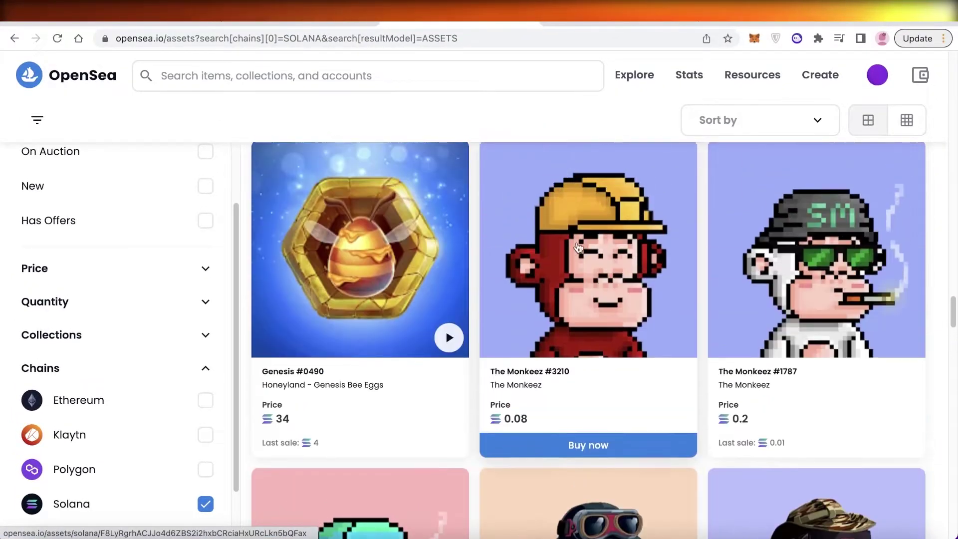
- Open The Monkeez #3210 item page and look over its details
left_click(578, 247)
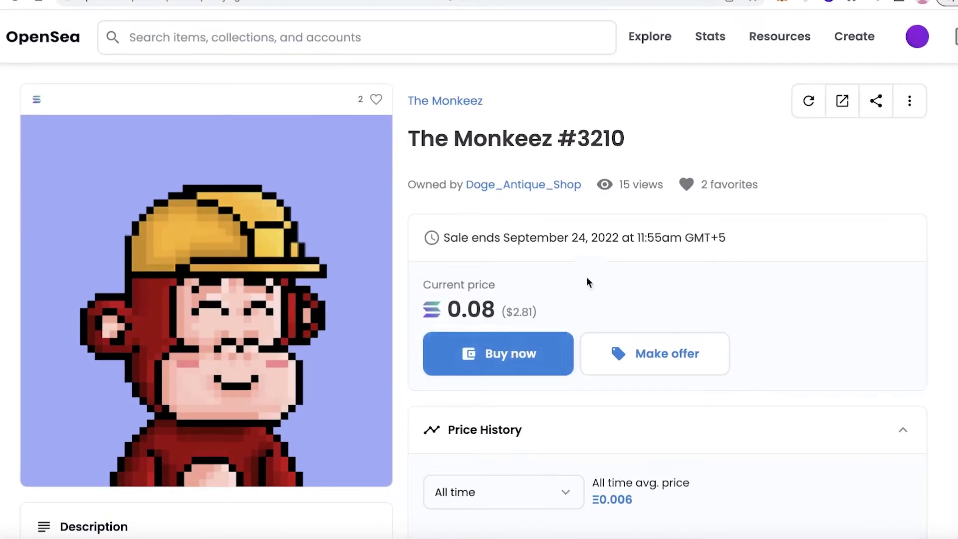
scroll(685, 356, "down", 8)
scroll(742, 319, "up", 3)
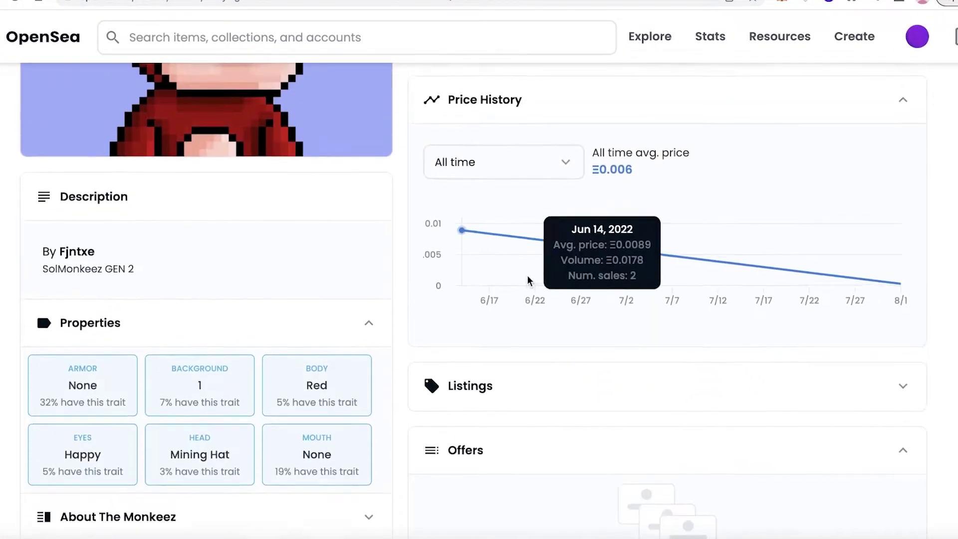
scroll(274, 263, "down", 10)
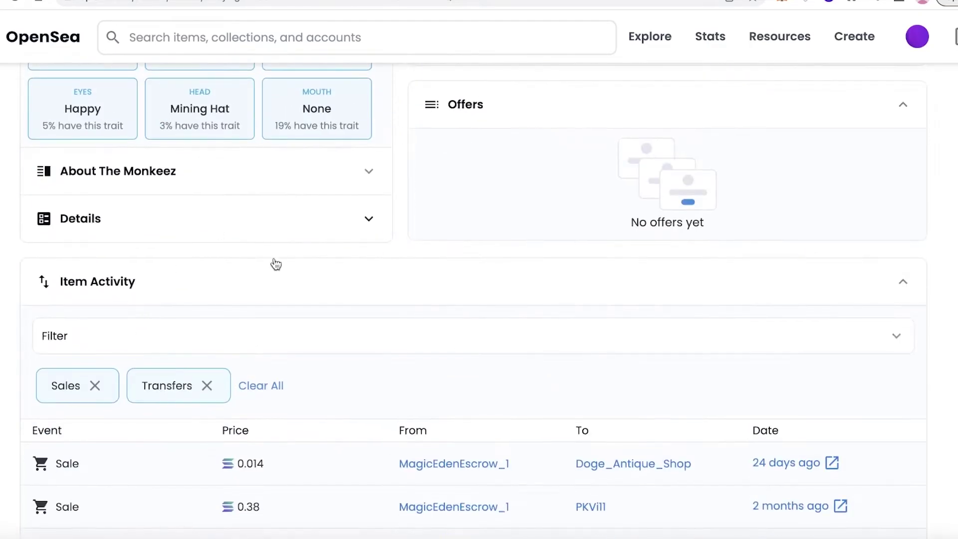
scroll(601, 271, "down", 4)
scroll(601, 270, "up", 15)
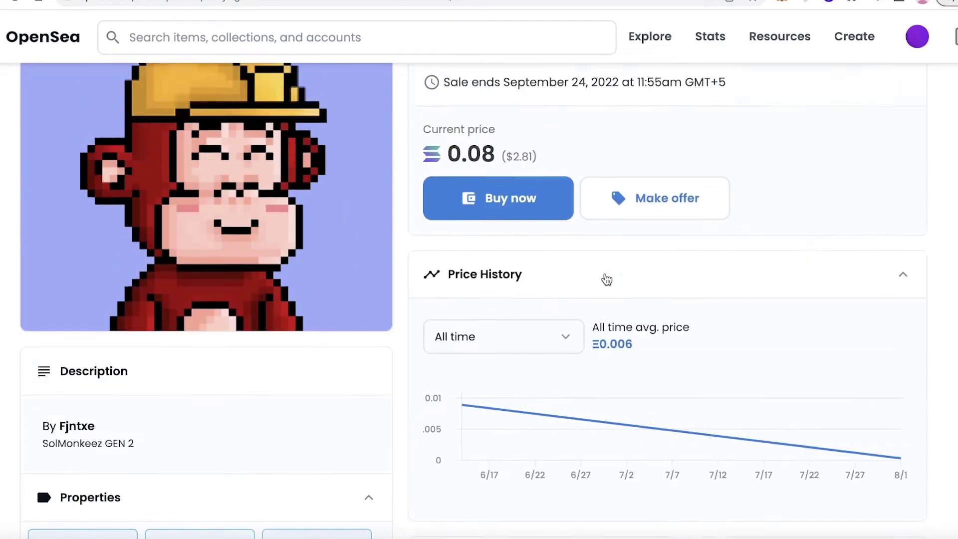
scroll(600, 278, "up", 1)
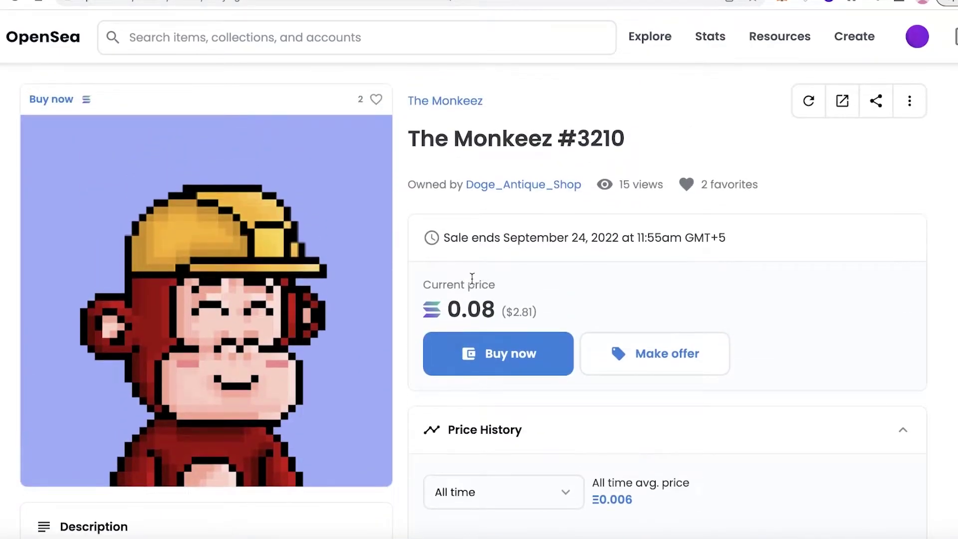
- Try to buy The Monkeez #3210, then close the add-funds dialog
left_click(475, 359)
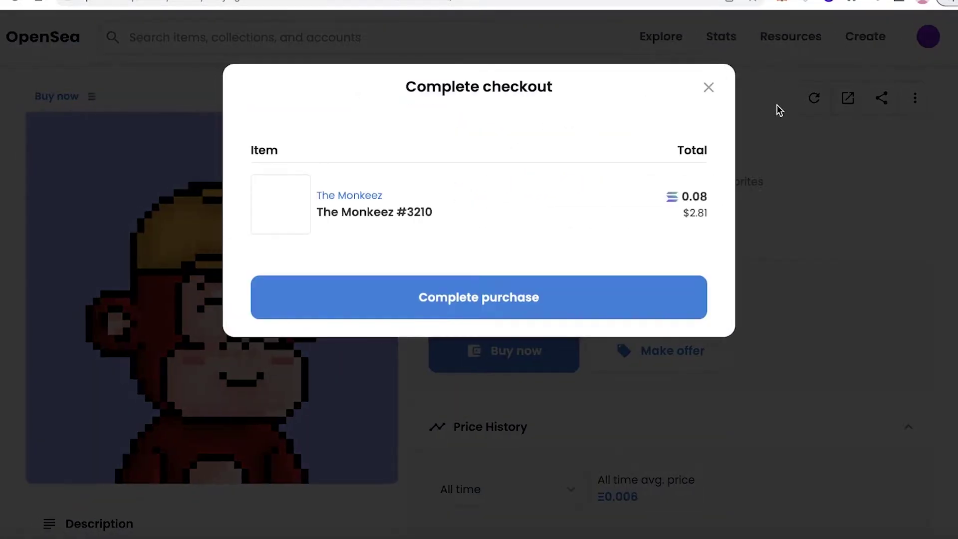
left_click(453, 286)
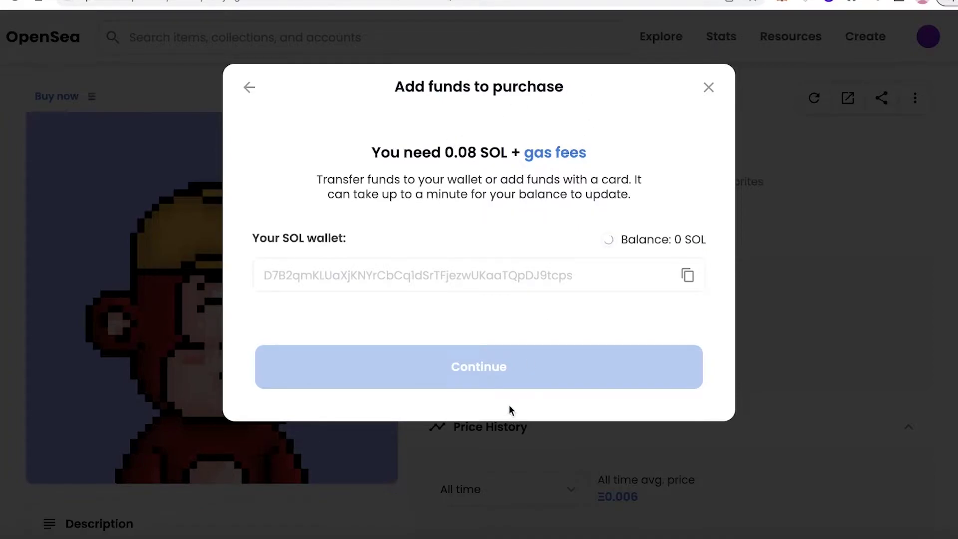
left_click(710, 87)
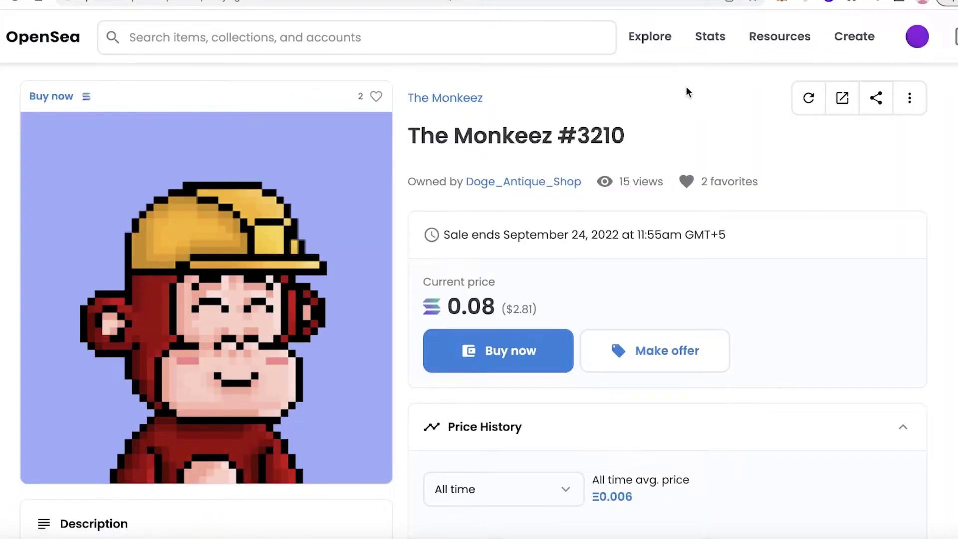
- Go to Create in the top navigation to start a new item
scroll(434, 190, "down", 3)
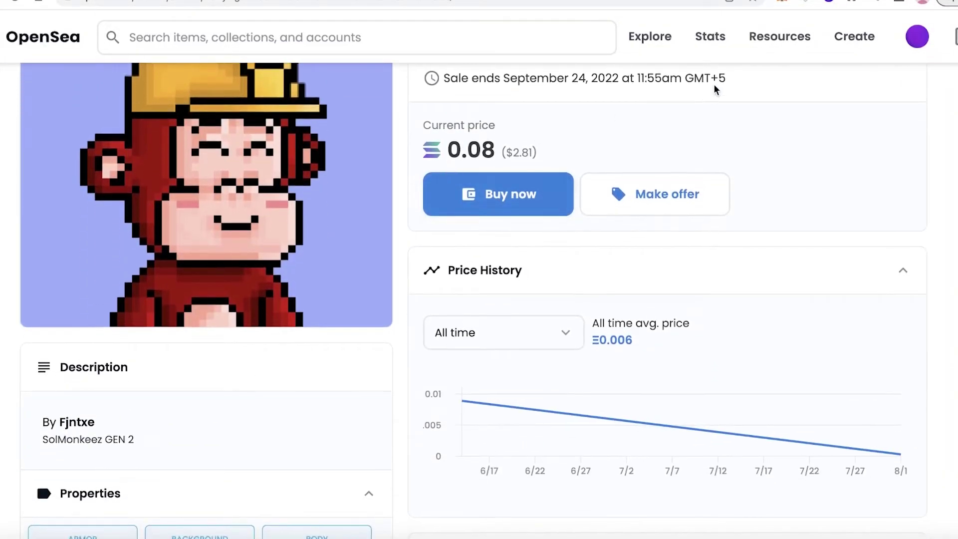
mouse_move(691, 86)
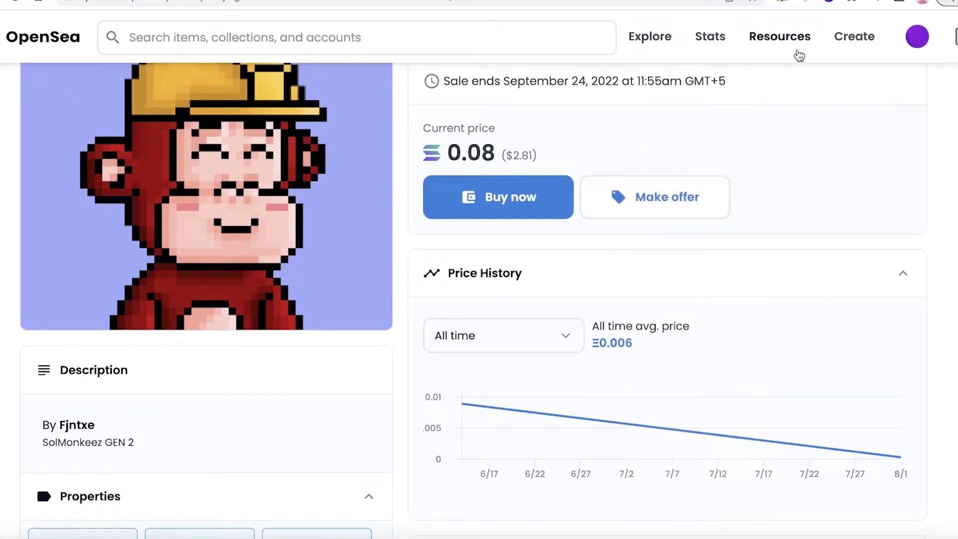
scroll(828, 53, "up", 1)
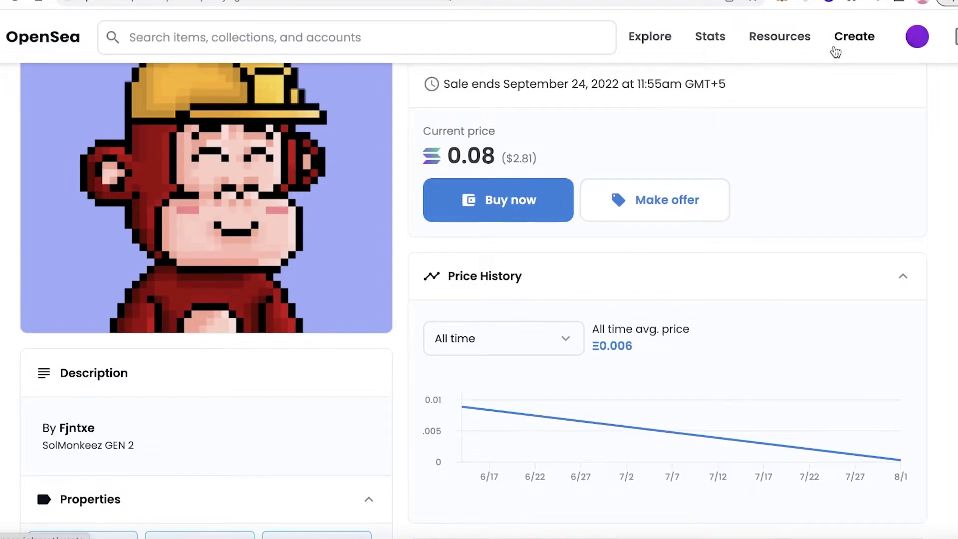
left_click(837, 52)
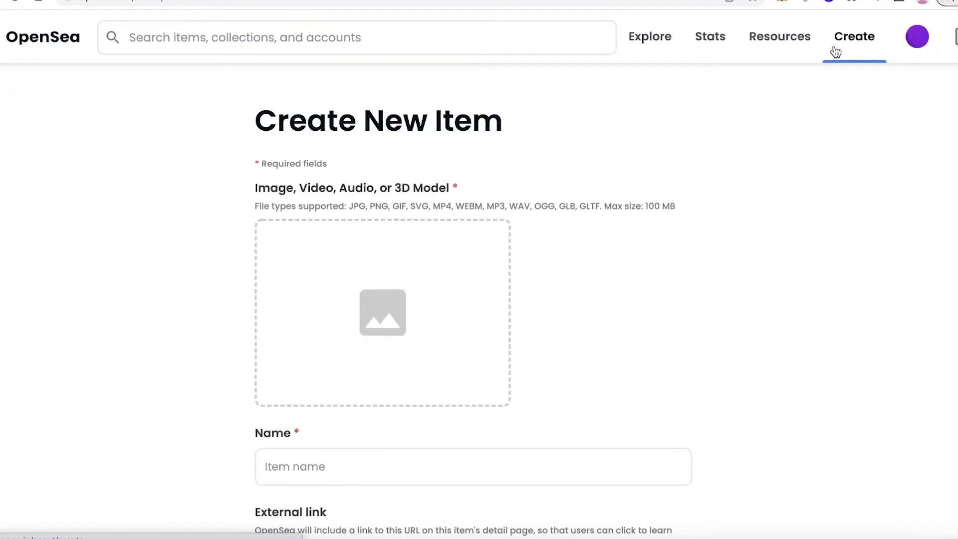
- Return to the OpenSea home page and look over the account profile page
left_click(7, 36)
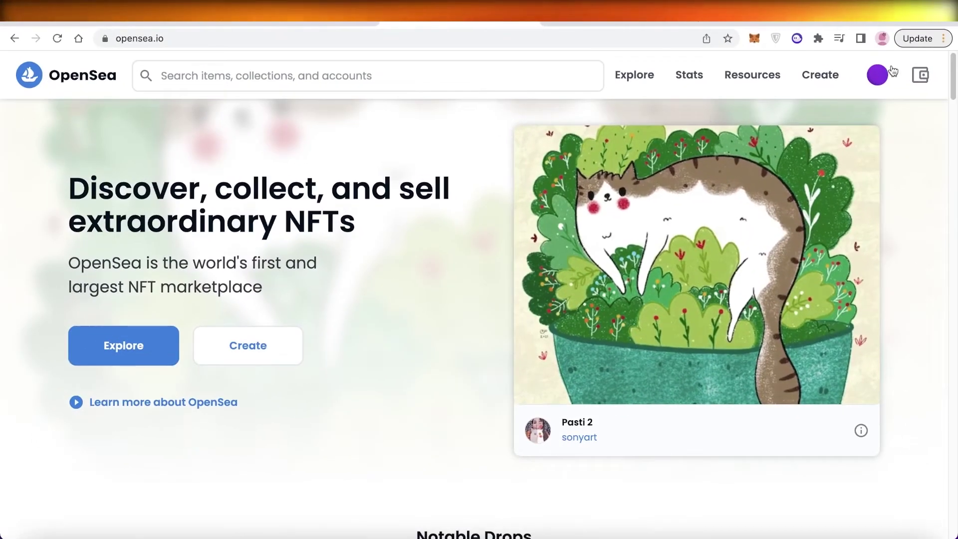
left_click(894, 71)
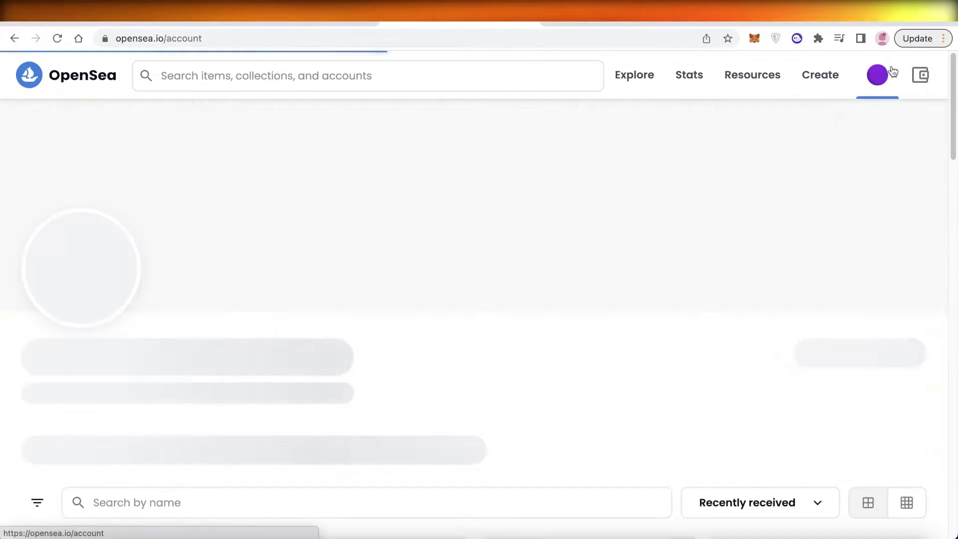
scroll(175, 343, "down", 5)
scroll(921, 75, "up", 5)
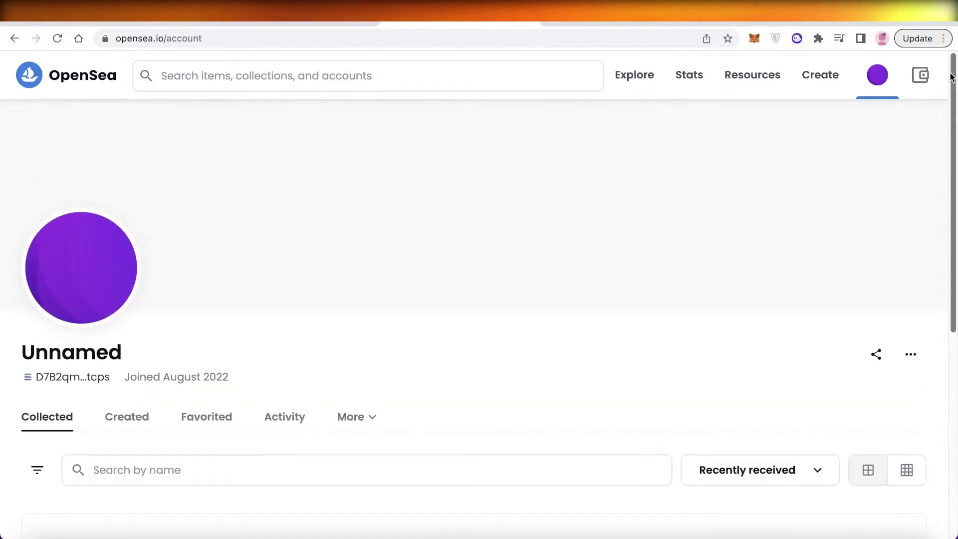
- Check the wallet panel, then open the Create form's media file chooser
left_click(921, 75)
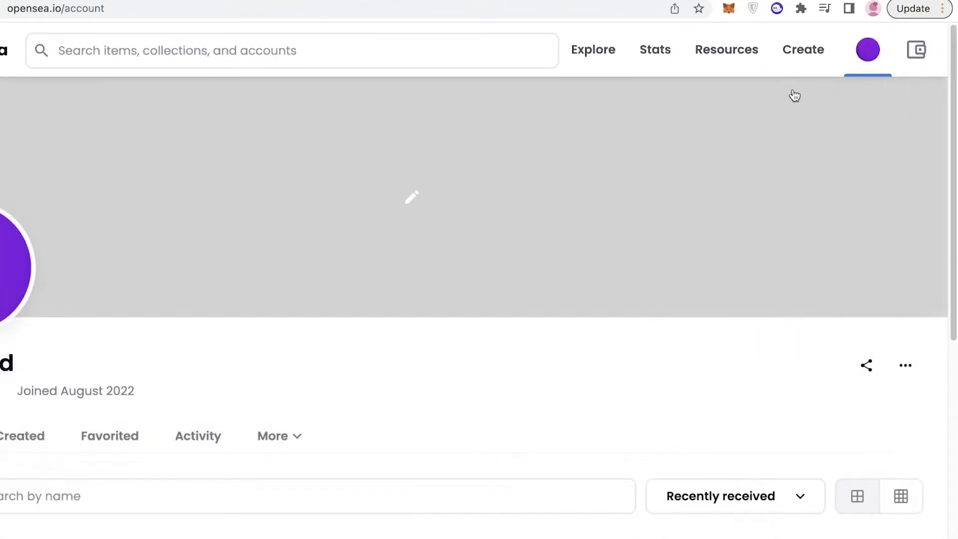
left_click(813, 60)
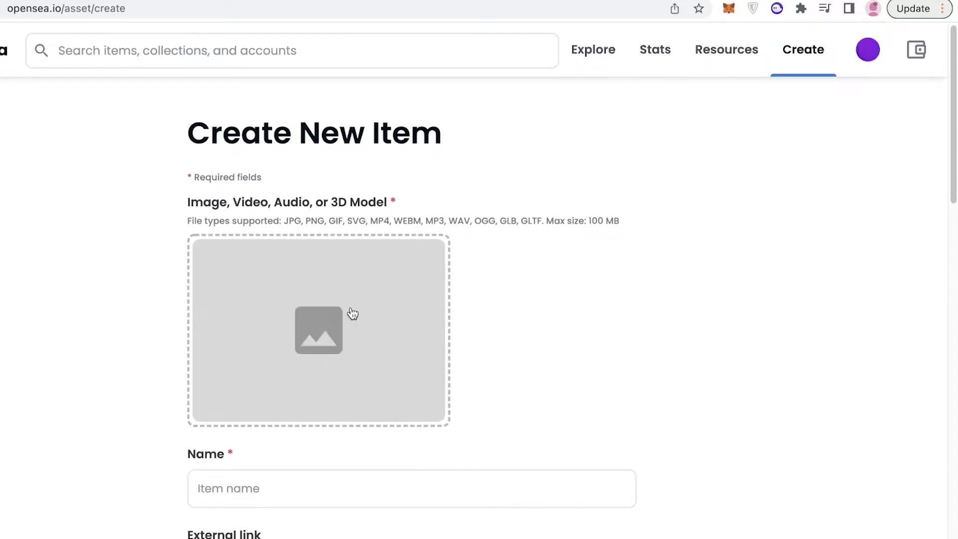
left_click(352, 314)
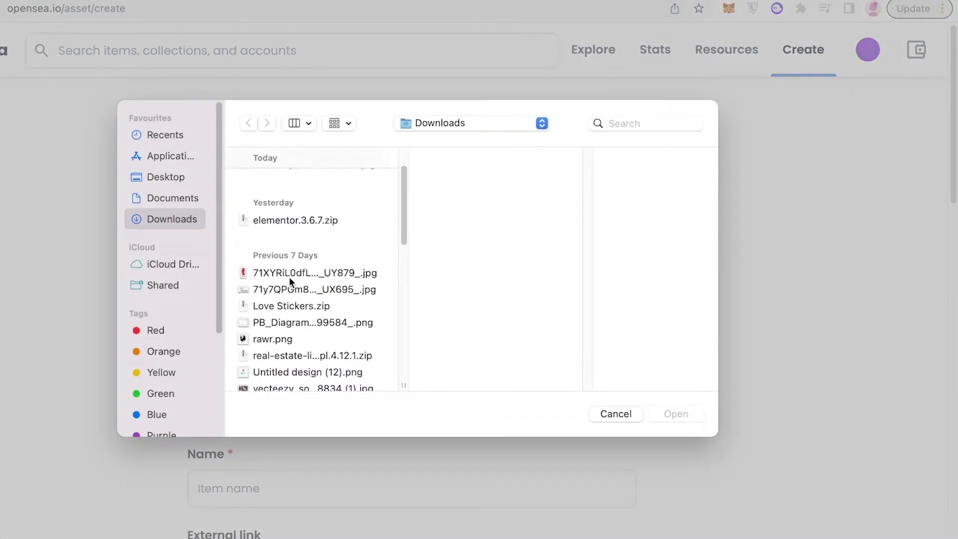
- Upload the milky-way JPG from Downloads as the item's image
left_click(291, 226)
left_click(293, 220)
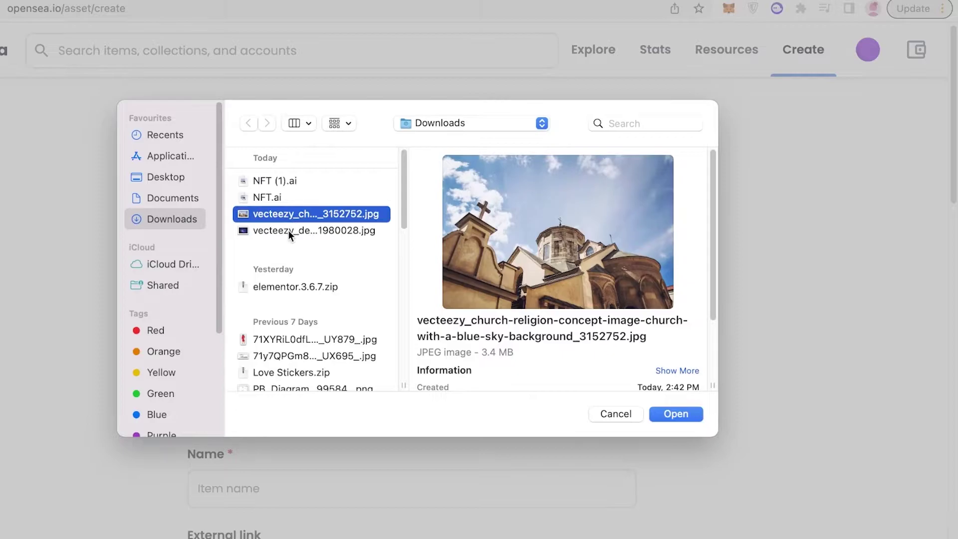
left_click(289, 229)
left_click(677, 414)
scroll(855, 239, "down", 8)
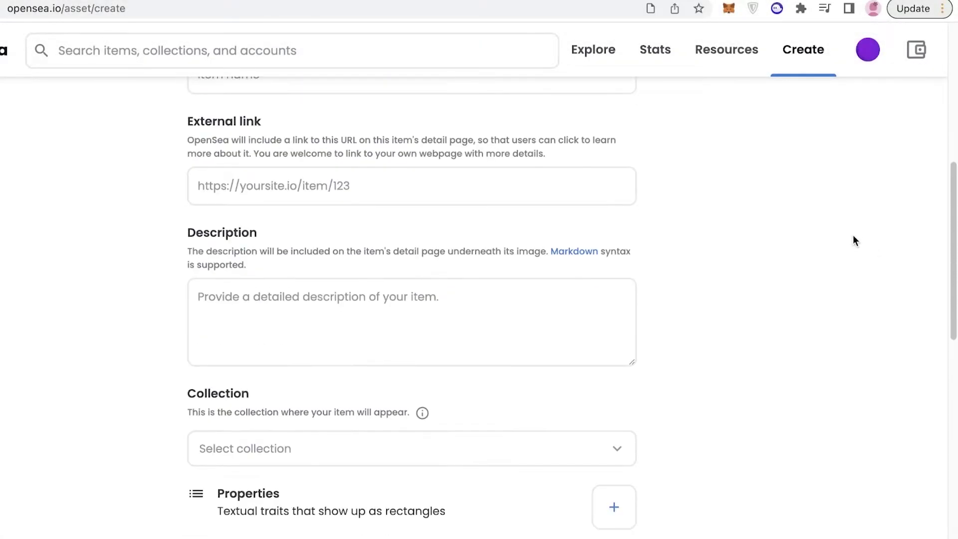
scroll(526, 268, "up", 4)
scroll(330, 292, "down", 4)
scroll(329, 292, "up", 5)
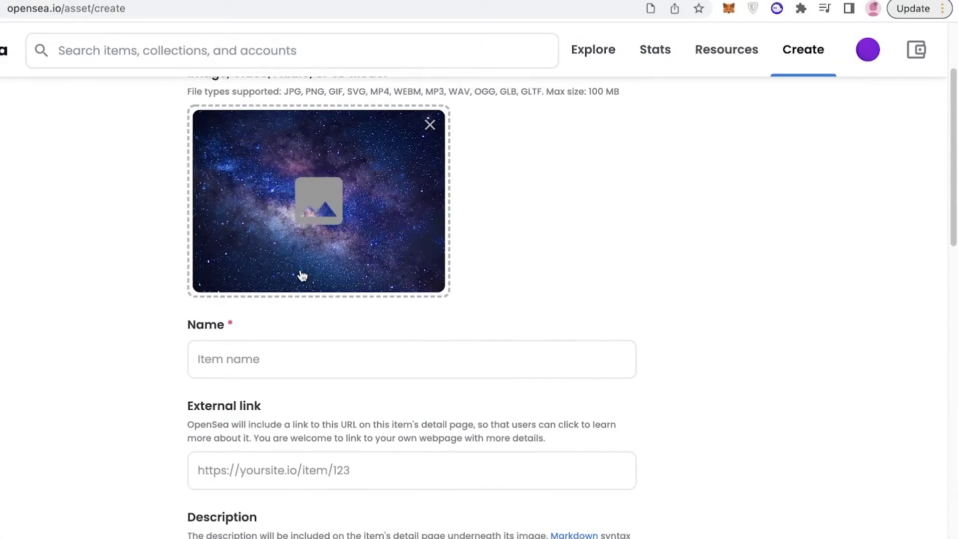
- Name the item 'Solana Galaxy' and give it the description 'Galaxy'
left_click(256, 348)
type("Solana Galaxy")
scroll(265, 370, "down", 5)
left_click(254, 342)
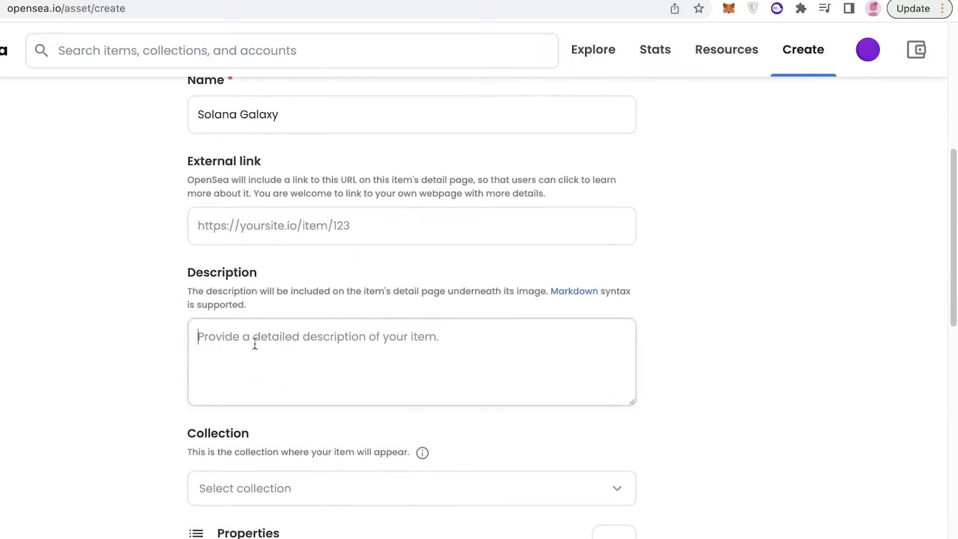
- Check the collection list, find it empty, and scroll down to Blockchain
scroll(280, 353, "down", 4)
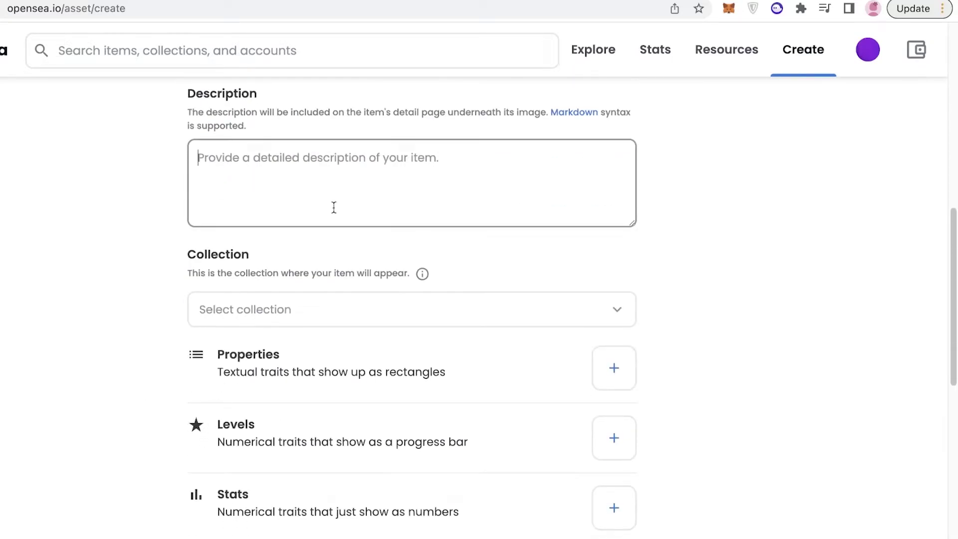
scroll(370, 172, "down", 3)
left_click(375, 169)
scroll(799, 170, "down", 3)
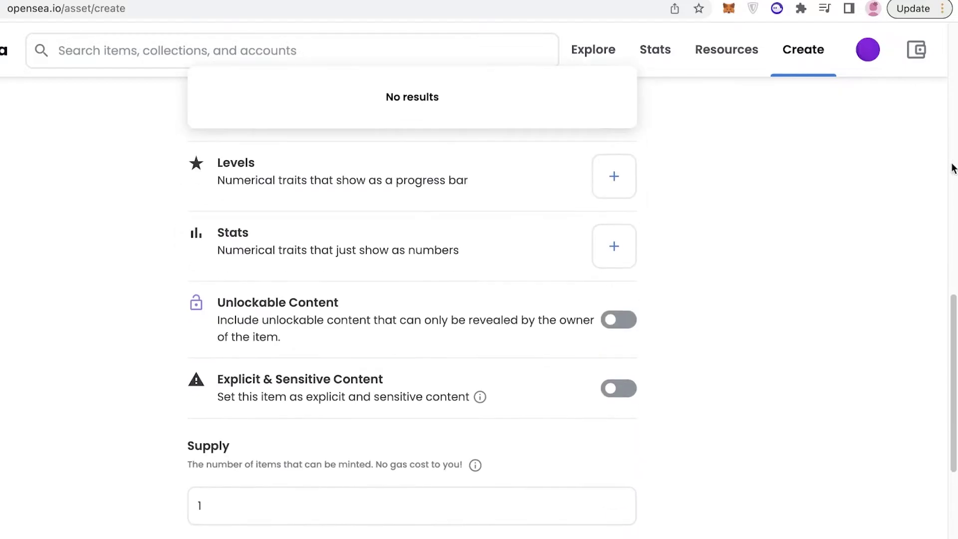
left_click(890, 161)
scroll(821, 208, "down", 5)
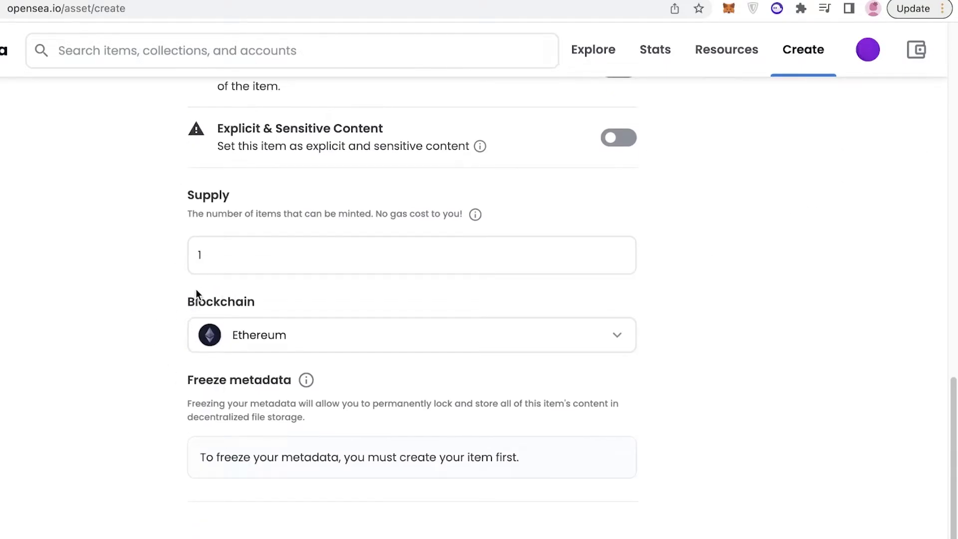
- Set the item's blockchain to Polygon, then review the blockchain choices again
left_click(290, 333)
scroll(257, 456, "down", 2)
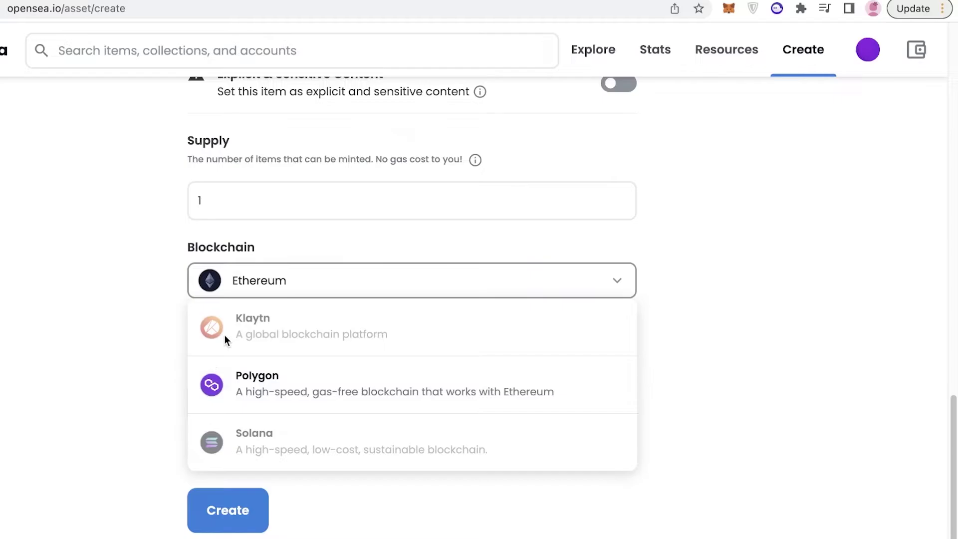
left_click(230, 384)
left_click(286, 276)
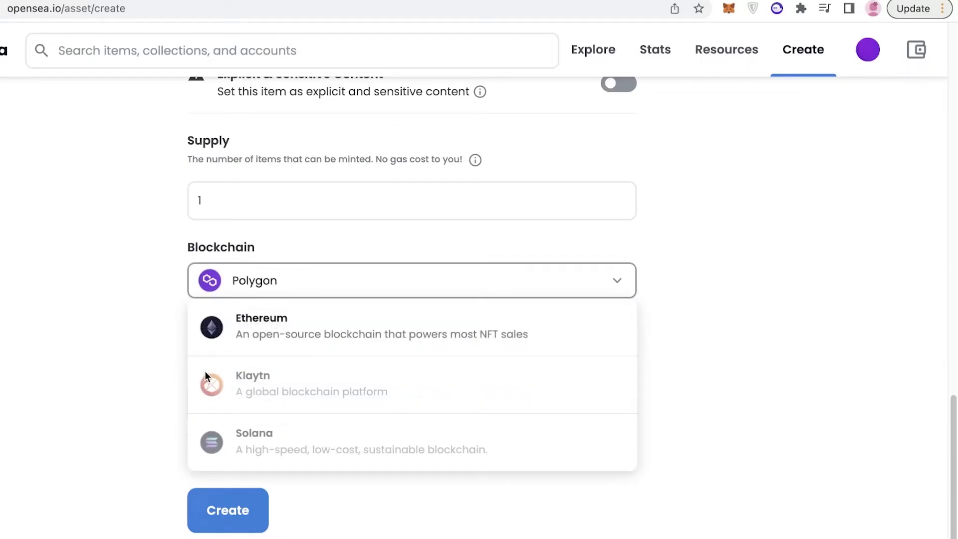
left_click(615, 379)
- Return home, reopen the Create New Item form and recheck the blockchain options
left_click(82, 80)
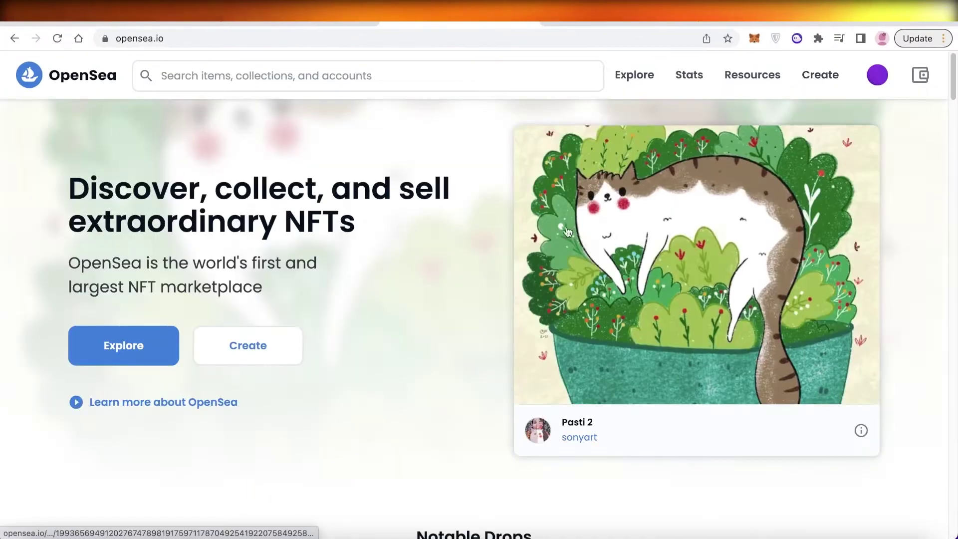
scroll(567, 230, "down", 3)
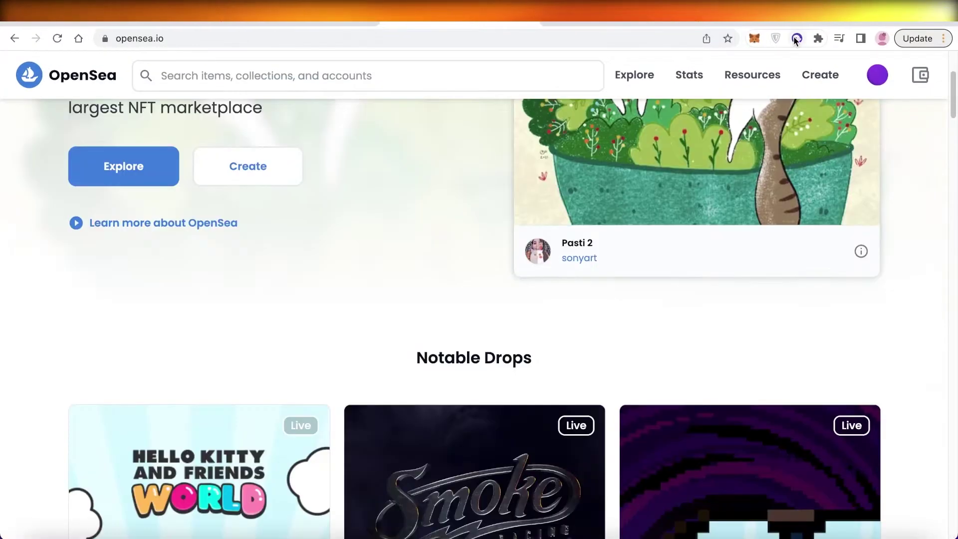
left_click(820, 80)
scroll(519, 237, "down", 15)
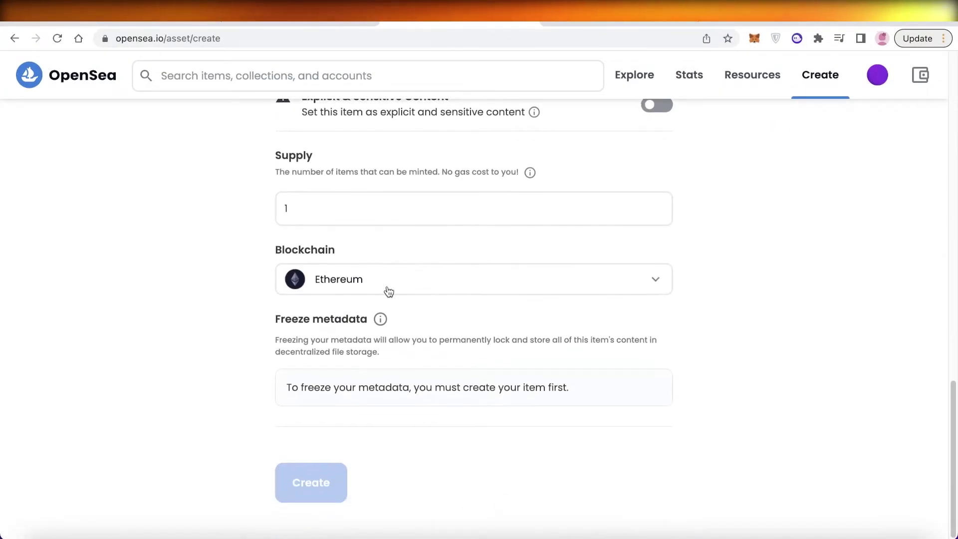
left_click(388, 292)
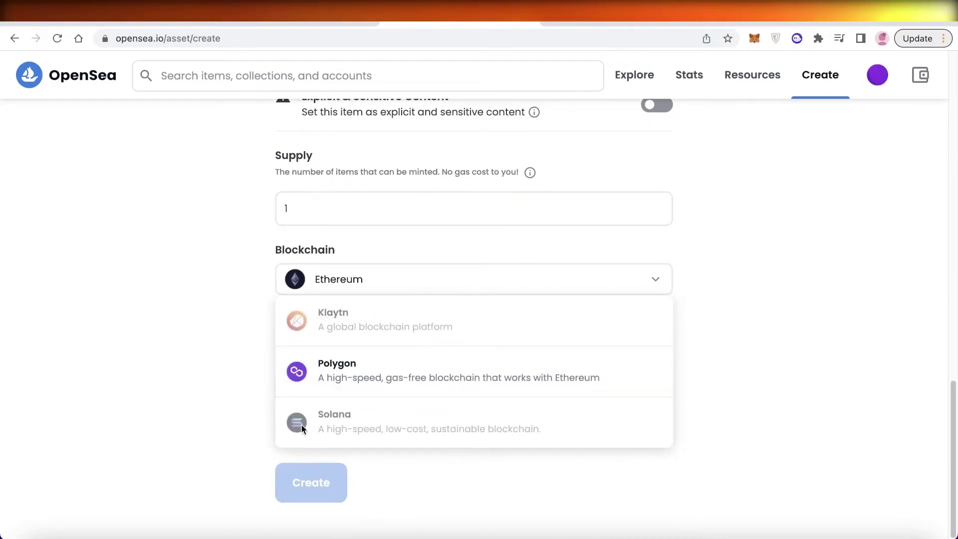
left_click(134, 358)
- Go back to the home page and open the wallet panel
key("super+bracketleft")
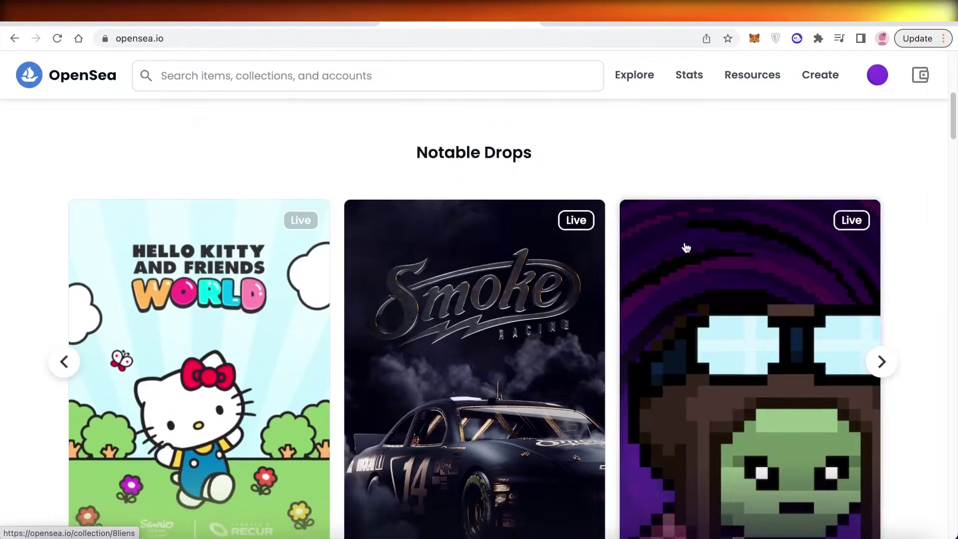
scroll(687, 248, "down", 6)
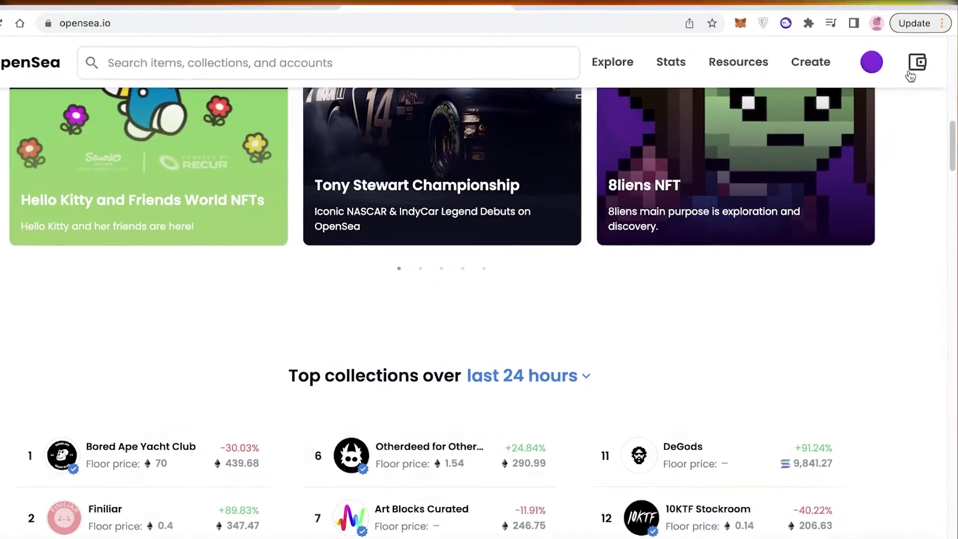
left_click(921, 75)
- Switch to MetaMask and check the Phantom and MetaMask extension popups
left_click(714, 100)
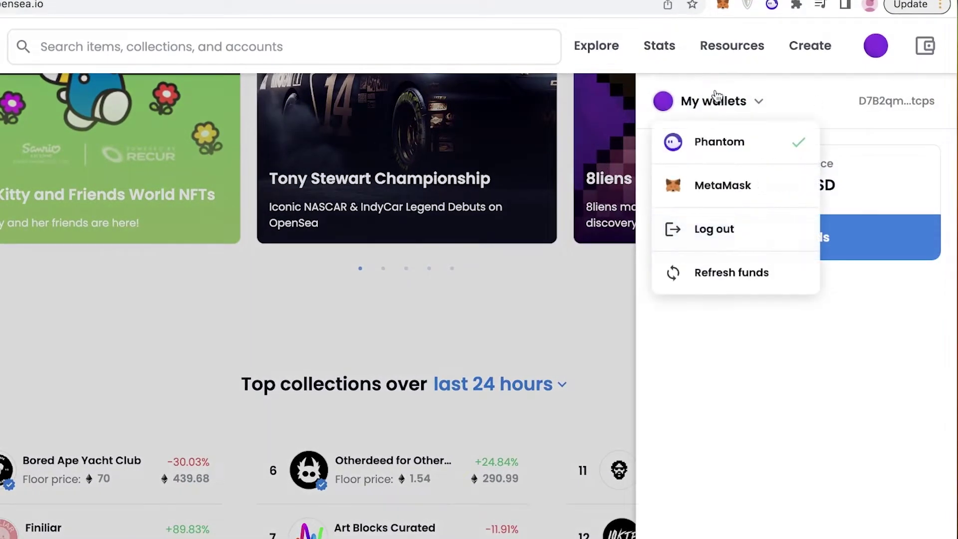
left_click(702, 184)
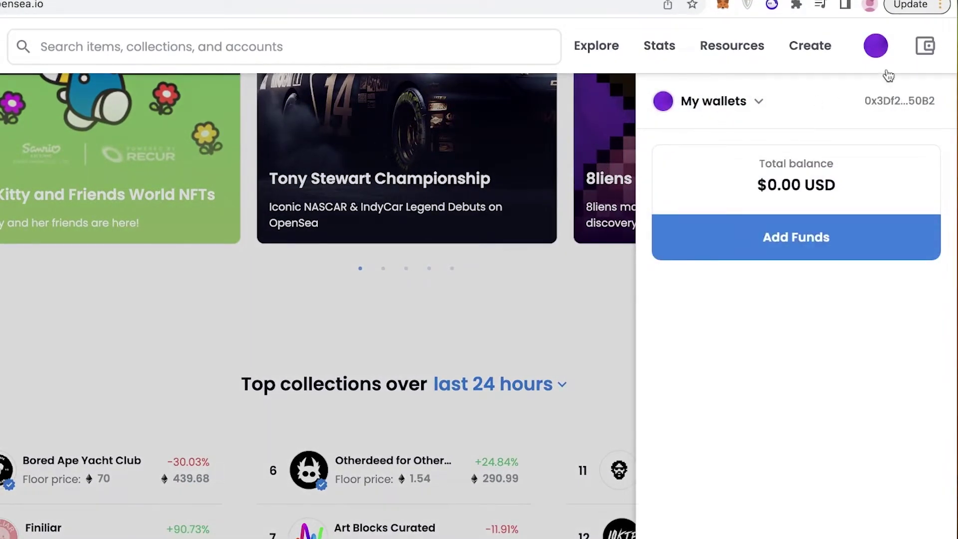
left_click(797, 5)
left_click(792, 26)
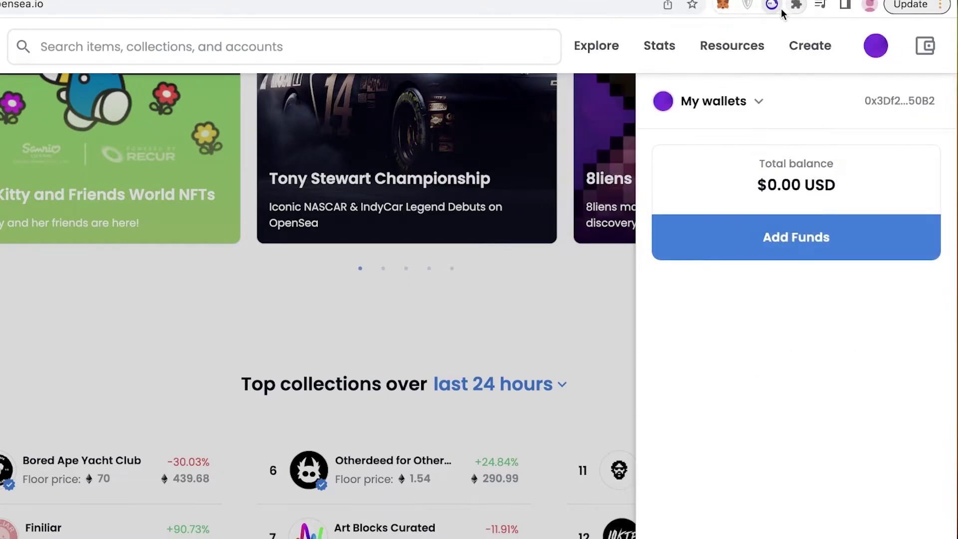
left_click(772, 5)
left_click(724, 5)
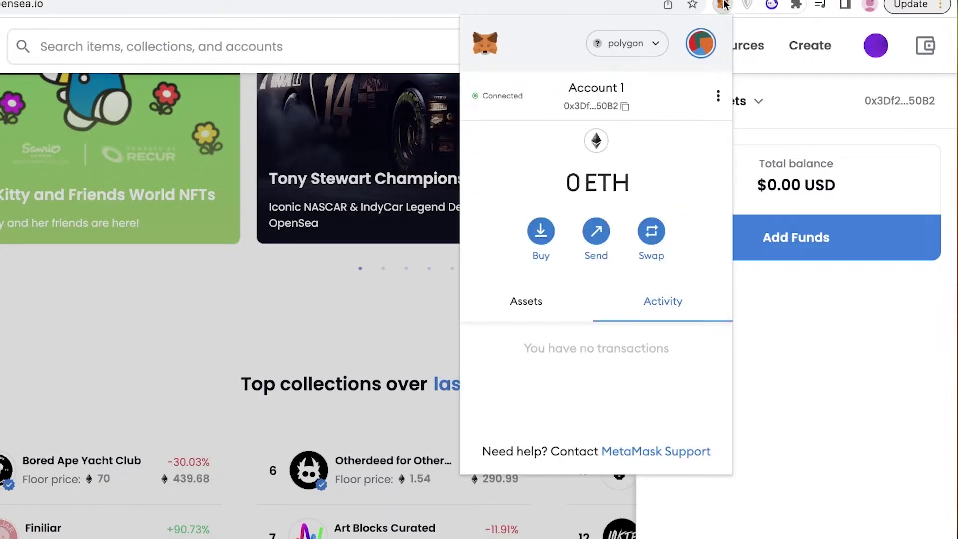
- Open the account profile page and its connected wallets panel
left_click(830, 395)
left_click(876, 48)
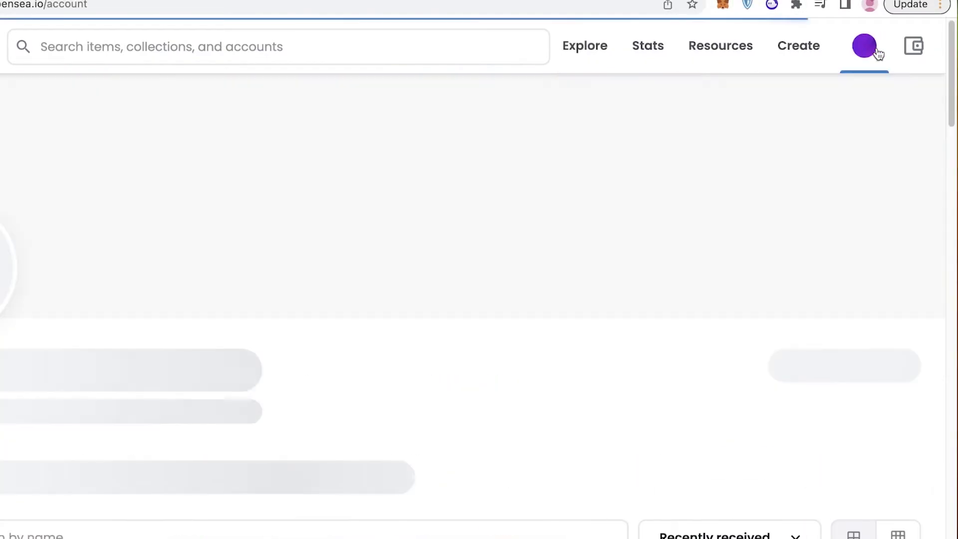
scroll(402, 314, "down", 8)
scroll(402, 315, "up", 4)
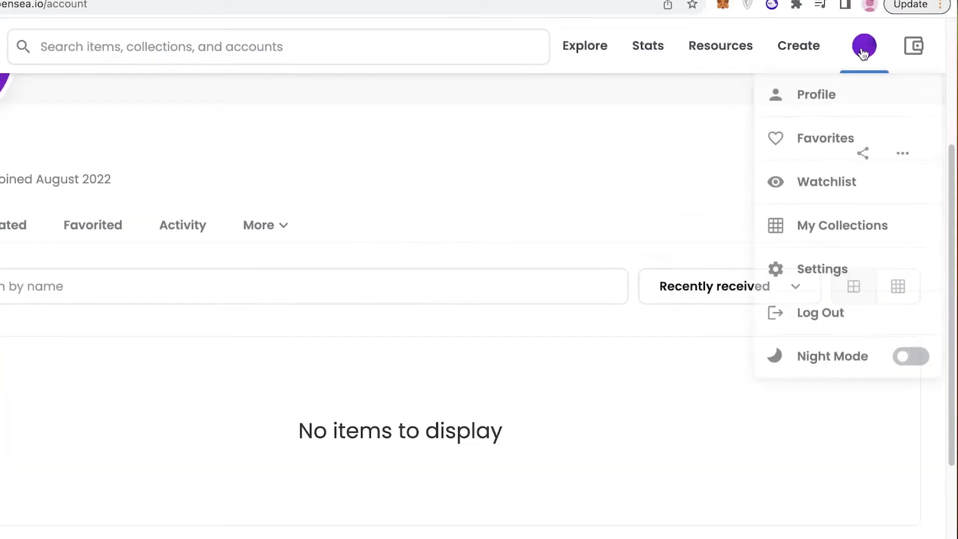
left_click(910, 47)
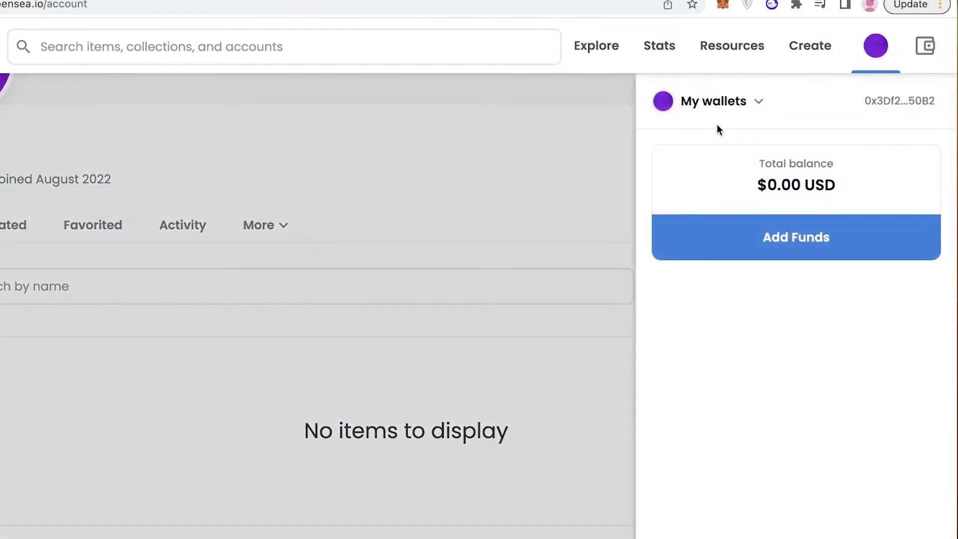
- Switch the active wallet to Phantom and back to MetaMask, then browse Explore > Solana NFTs
left_click(716, 103)
left_click(703, 185)
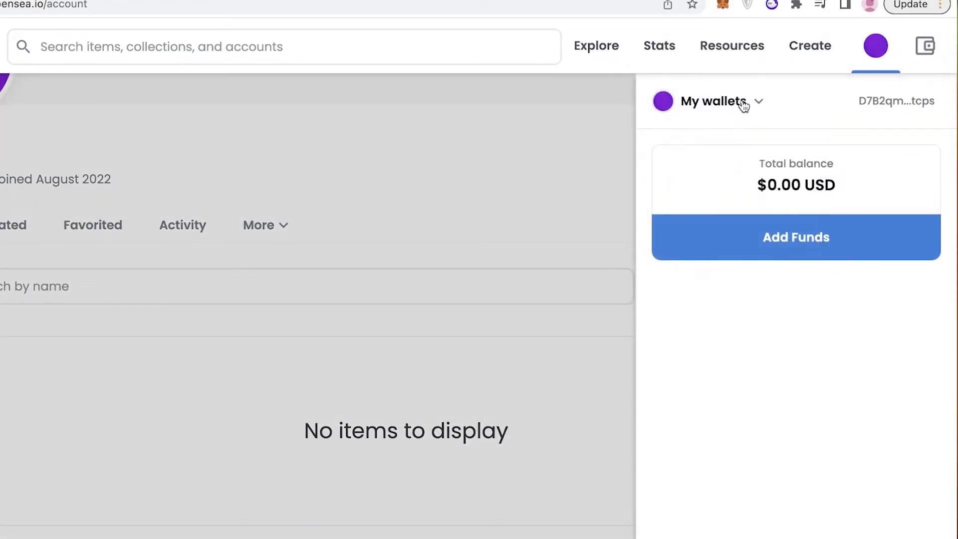
left_click(744, 103)
left_click(711, 180)
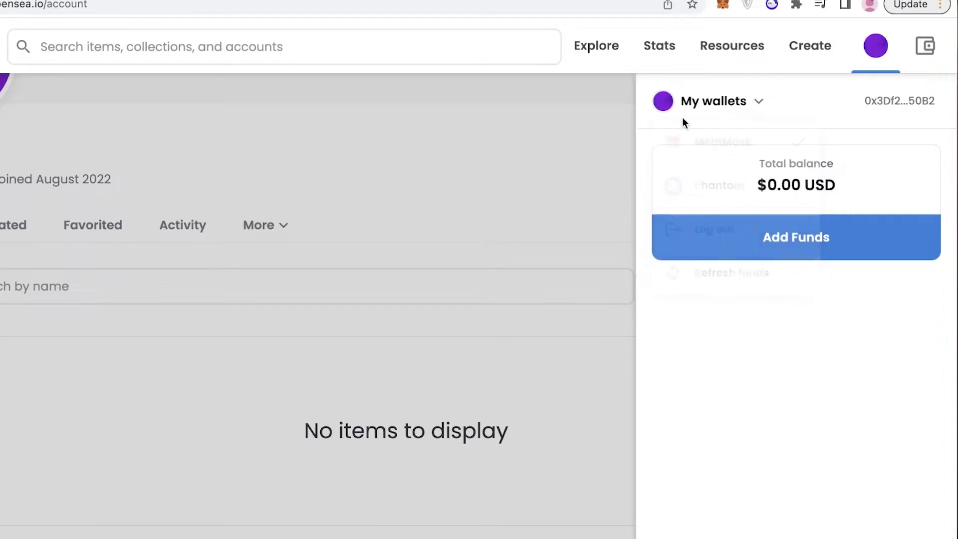
left_click(599, 46)
left_click(608, 145)
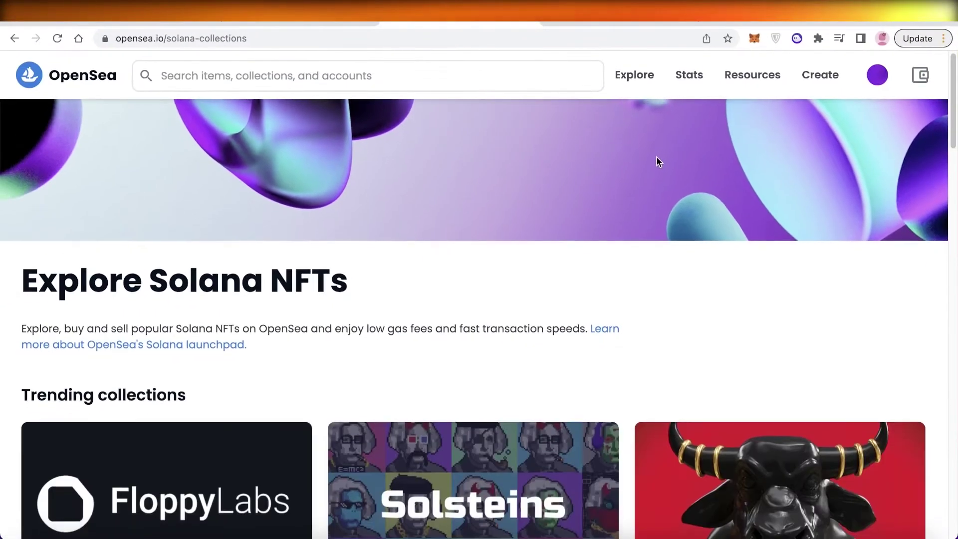
- Browse the Solsteins collection grid, briefly checking the connected wallets list
scroll(659, 160, "down", 6)
left_click(483, 207)
scroll(487, 213, "down", 6)
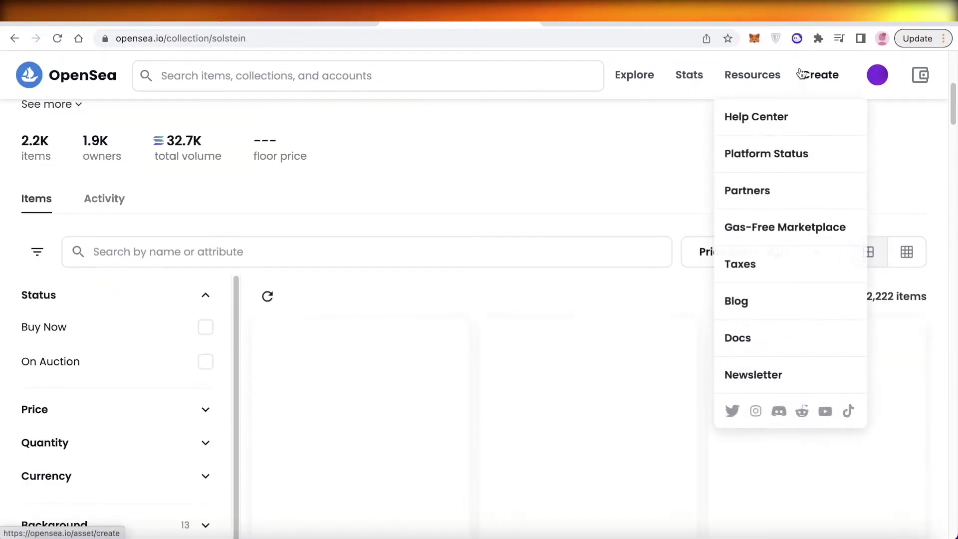
left_click(931, 74)
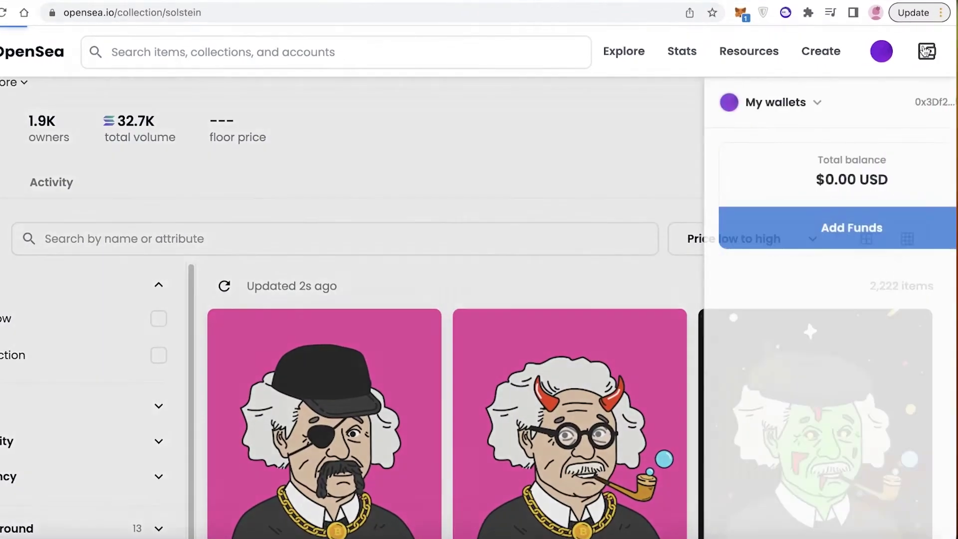
left_click(764, 124)
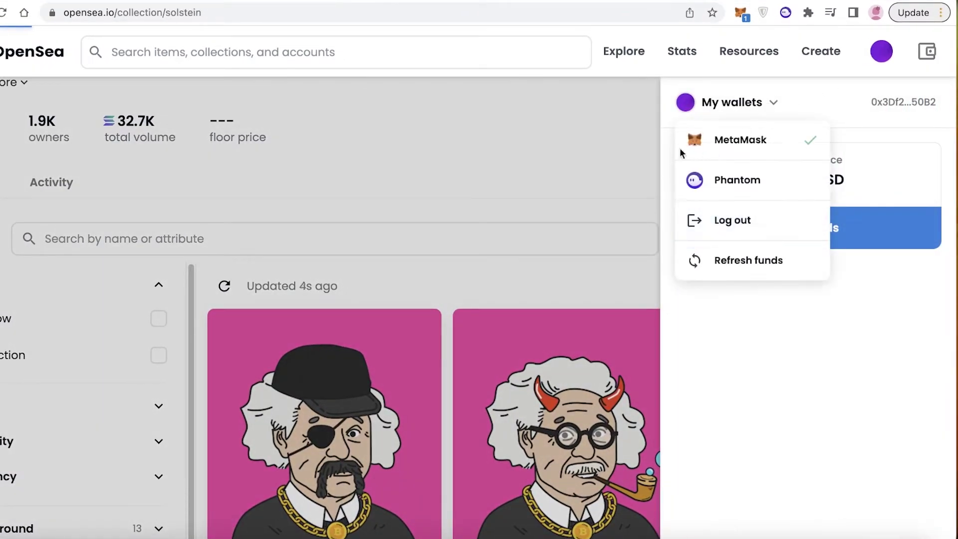
left_click(548, 163)
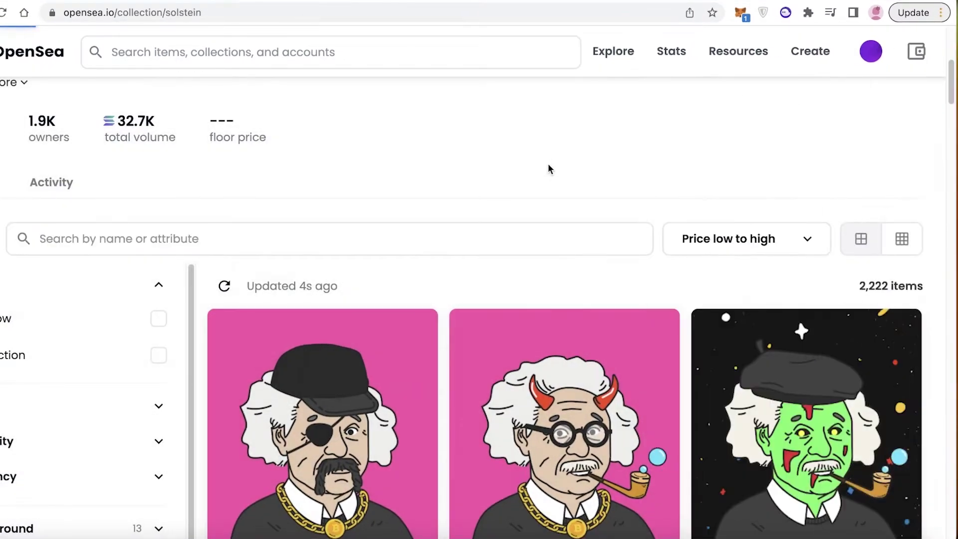
scroll(549, 163, "down", 6)
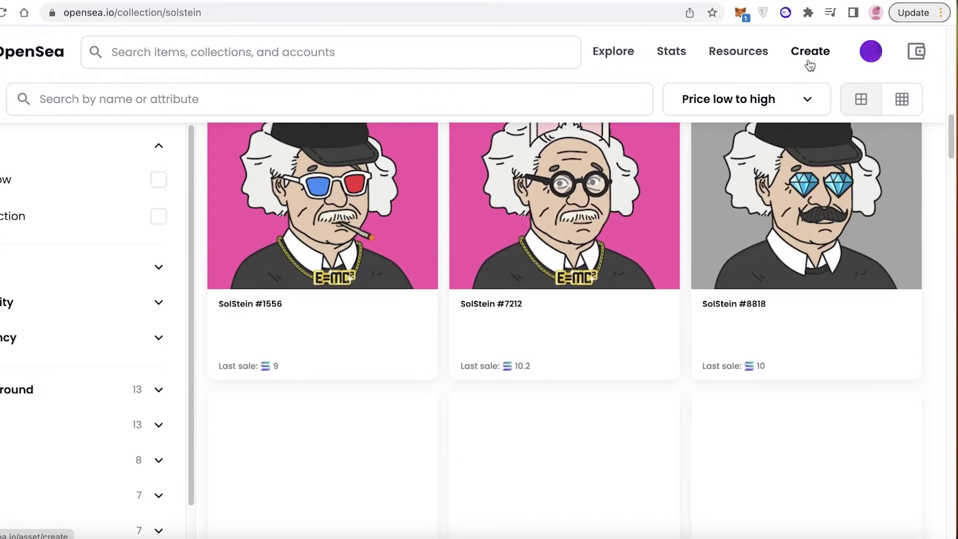
scroll(450, 263, "down", 3)
- Start creating a new item and sign OpenSea's sign-in message in MetaMask
left_click(827, 56)
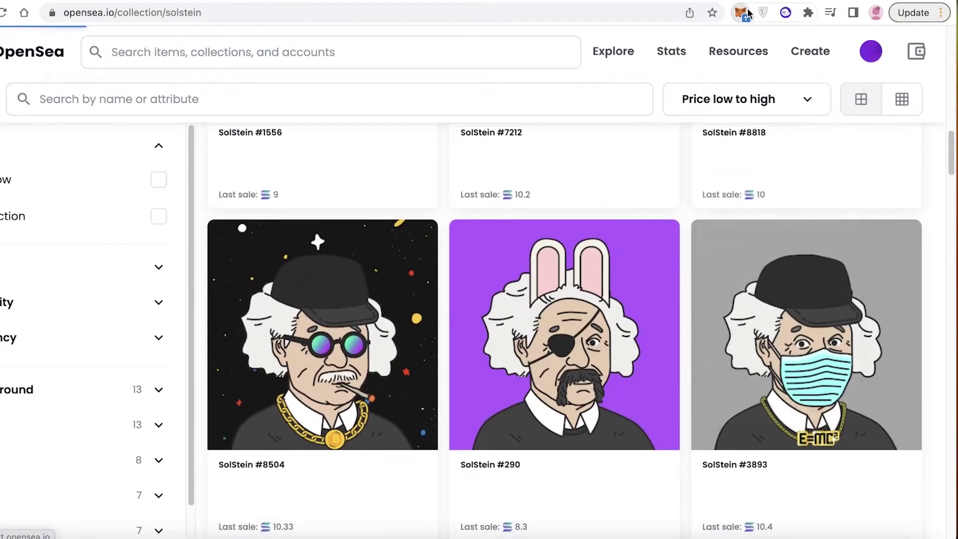
left_click(747, 13)
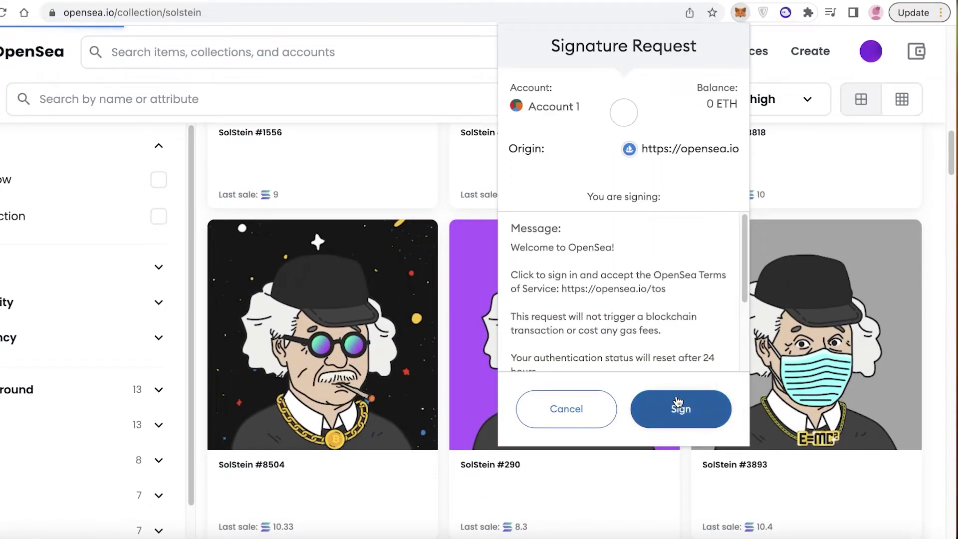
left_click(683, 408)
left_click(834, 180)
- Check the form's Blockchain dropdown, then return to the OpenSea home page
scroll(212, 235, "down", 15)
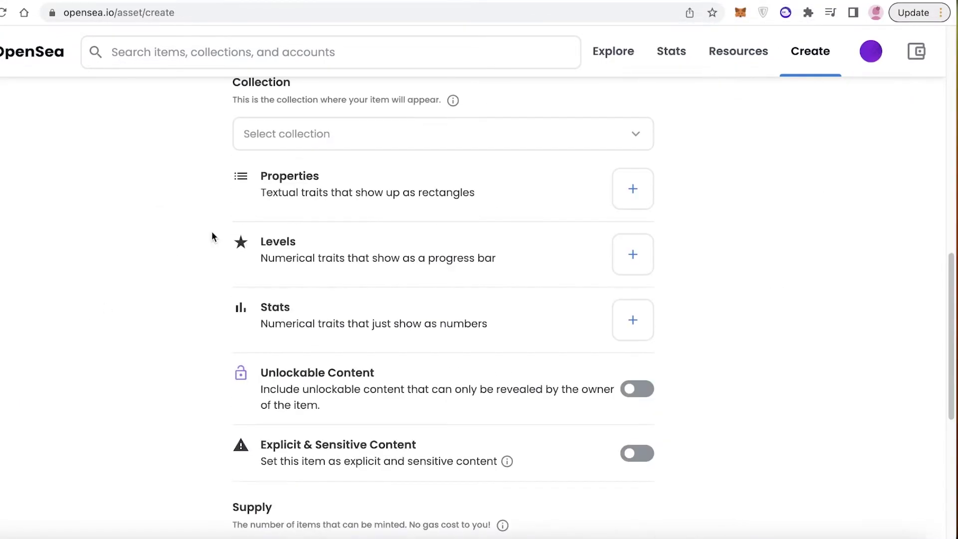
left_click(251, 277)
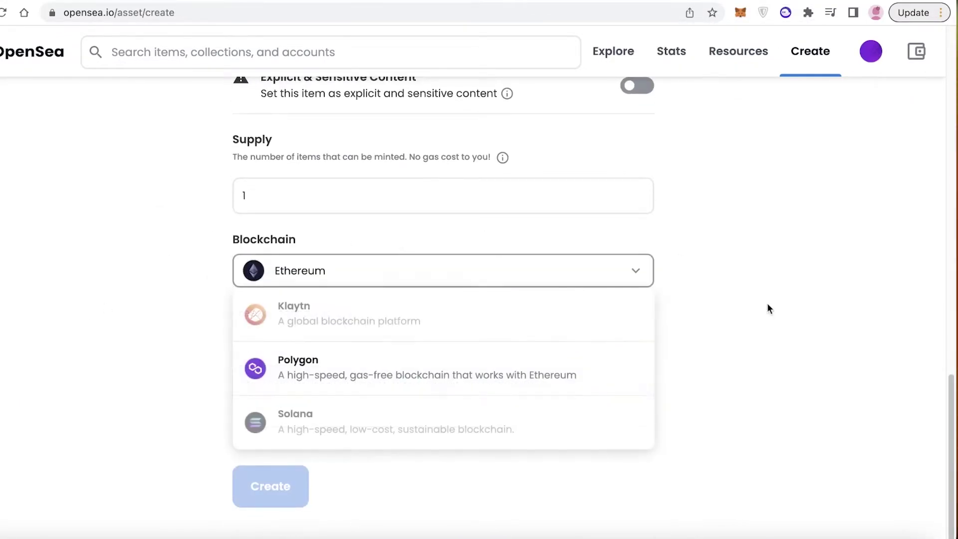
scroll(719, 195, "up", 20)
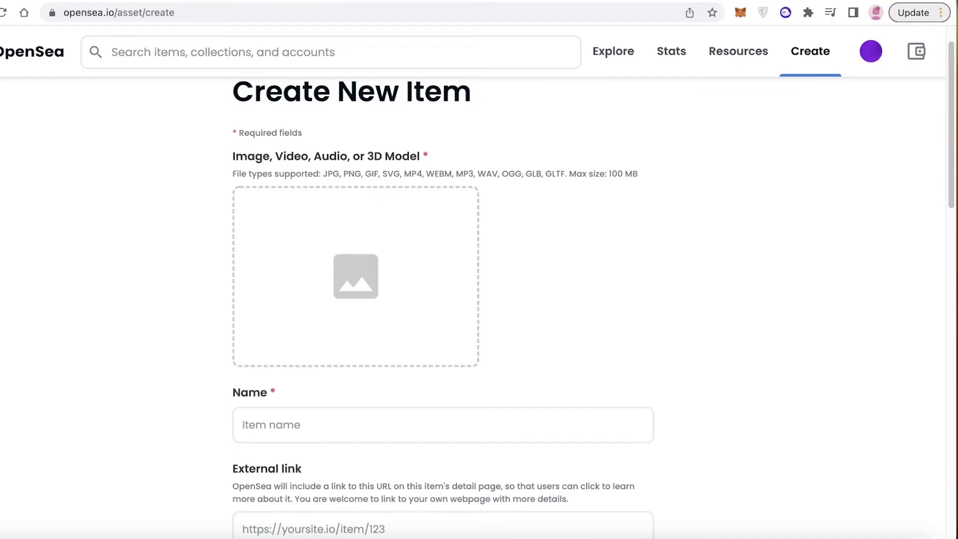
left_click(7, 60)
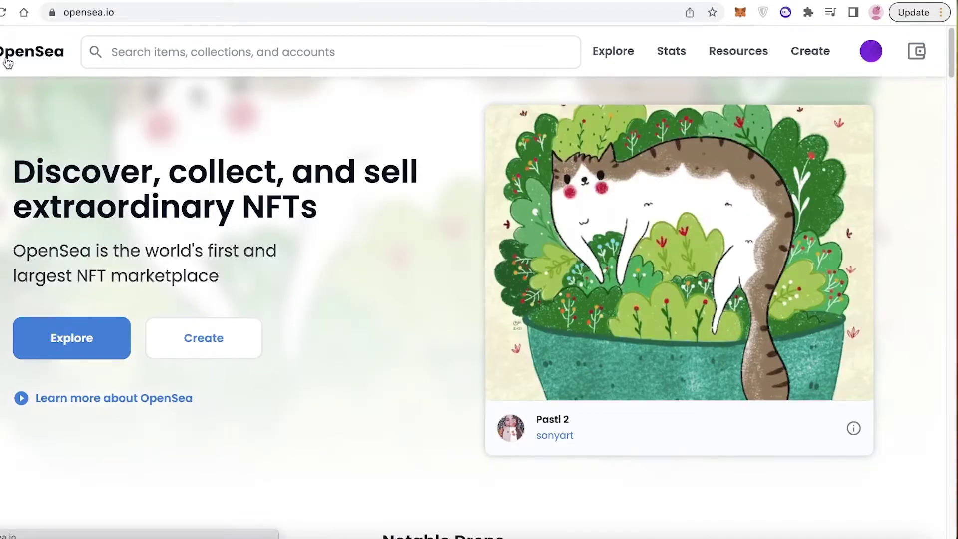
scroll(7, 60, "down", 15)
- Open Explore > All NFTs, expand the Chains filter, and scroll the item grid
mouse_move(616, 59)
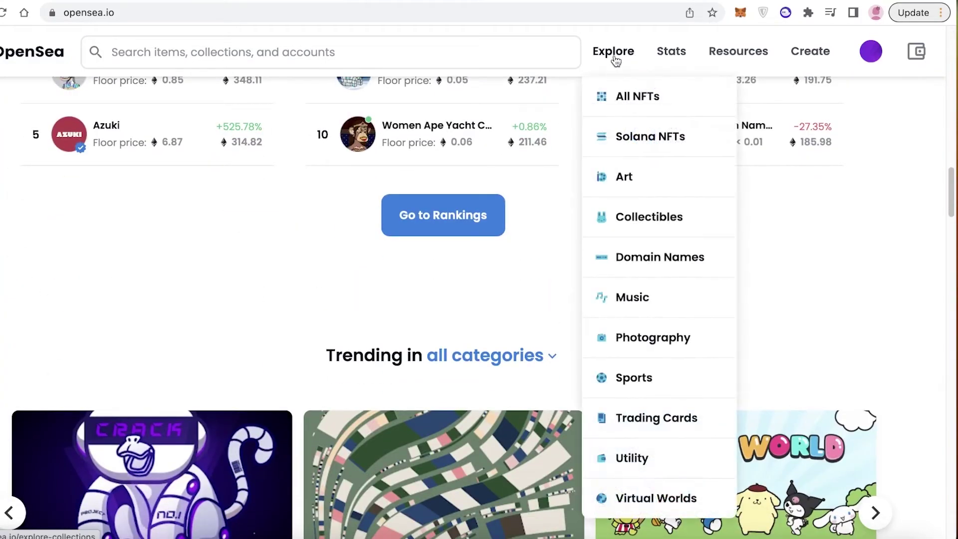
left_click(633, 118)
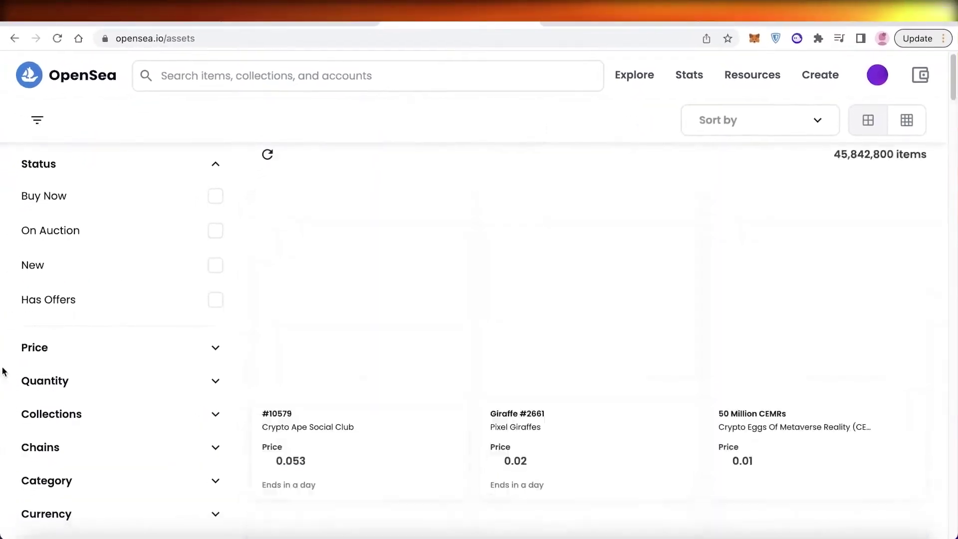
left_click(54, 448)
scroll(91, 357, "down", 2)
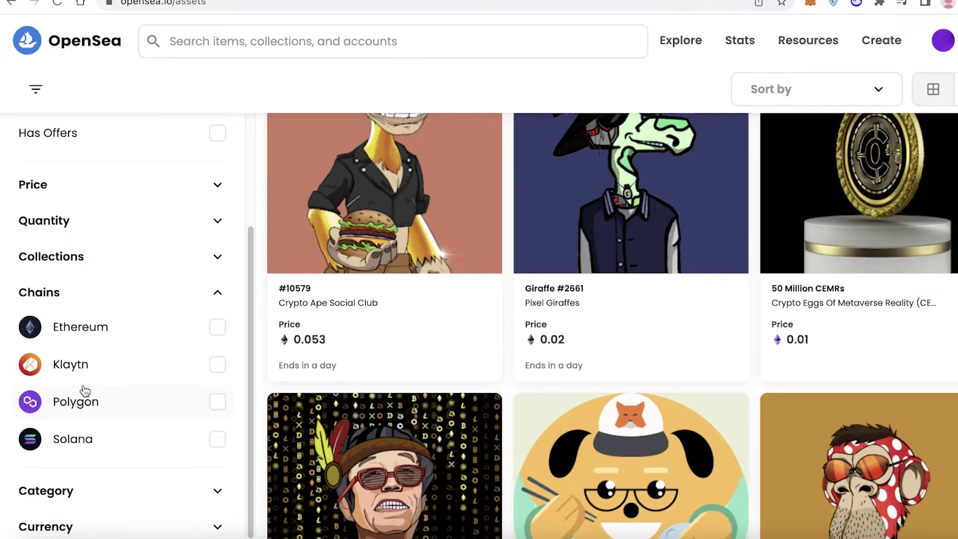
scroll(411, 187, "down", 10)
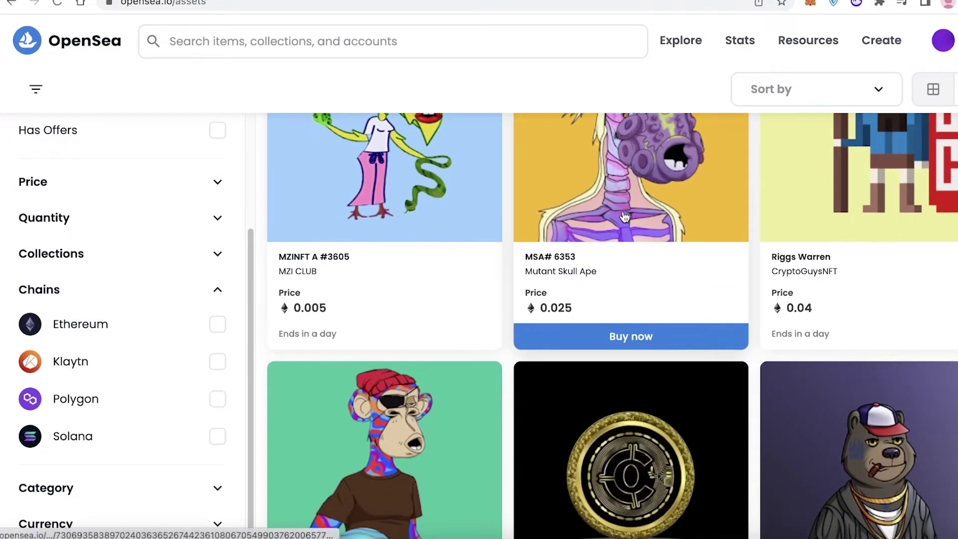
scroll(447, 209, "down", 5)
scroll(446, 209, "down", 2)
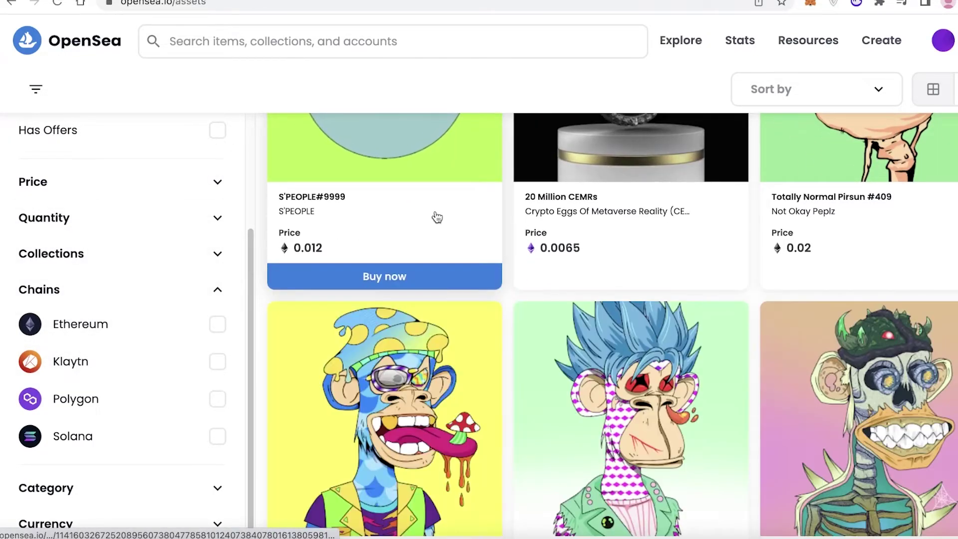
scroll(411, 215, "down", 3)
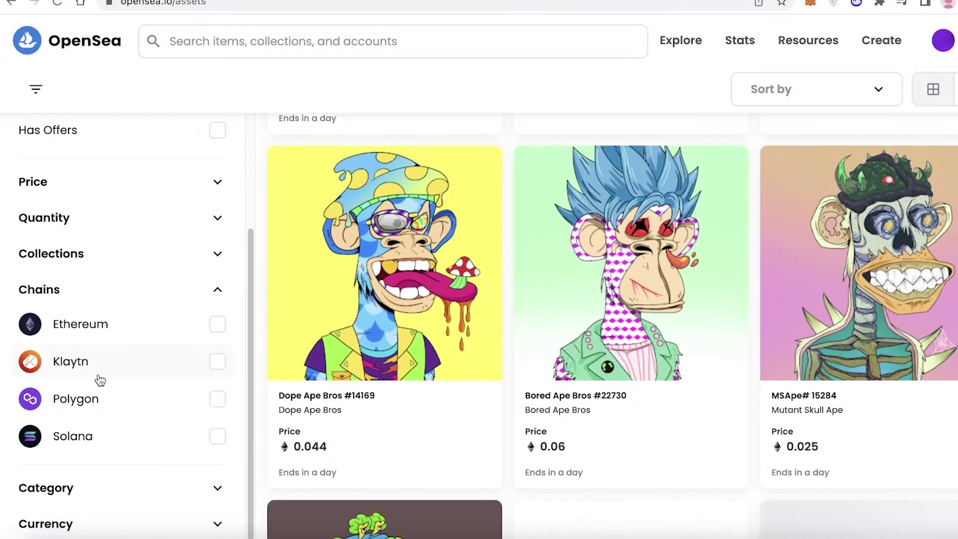
left_click(173, 416)
left_click(172, 418)
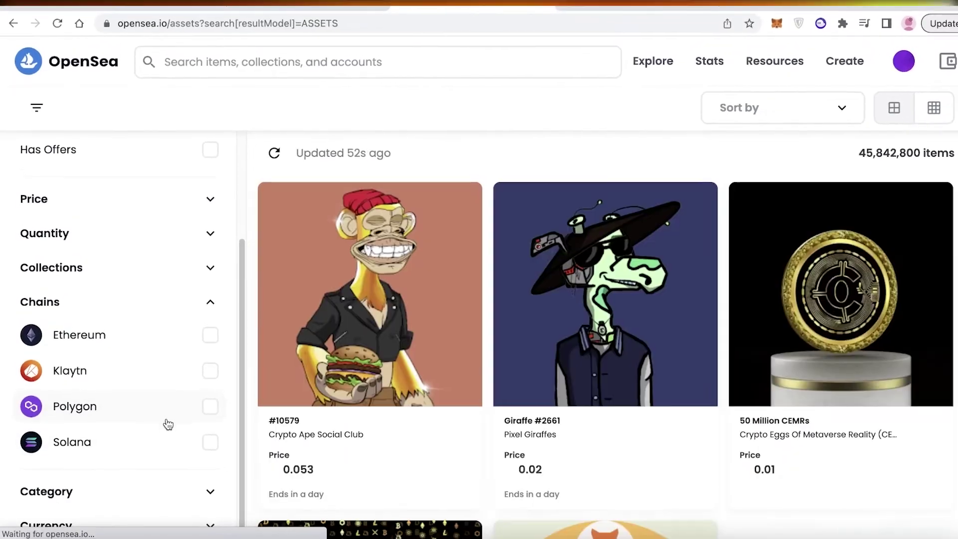
left_click(177, 433)
scroll(409, 312, "down", 5)
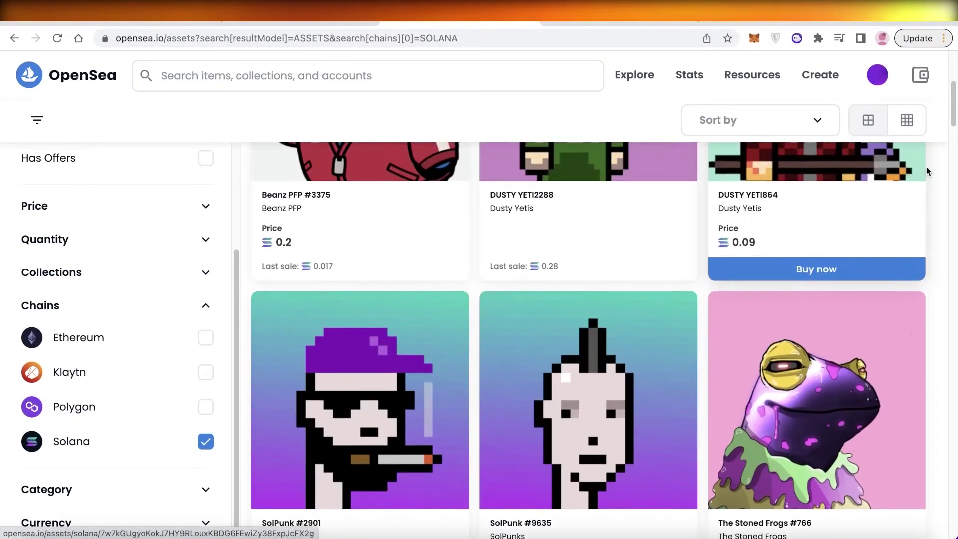
scroll(927, 165, "up", 2)
scroll(926, 169, "down", 20)
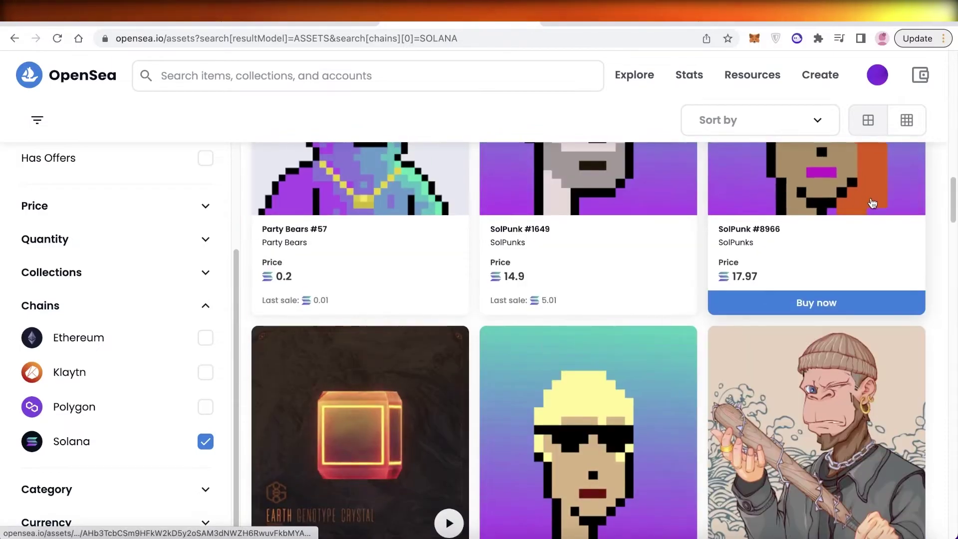
scroll(812, 224, "down", 12)
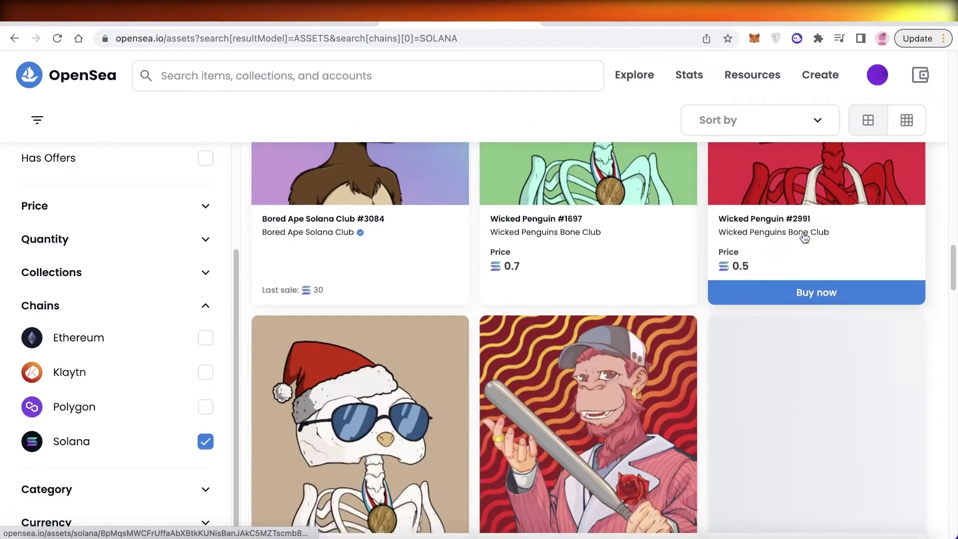
scroll(242, 315, "down", 4)
scroll(245, 315, "up", 7)
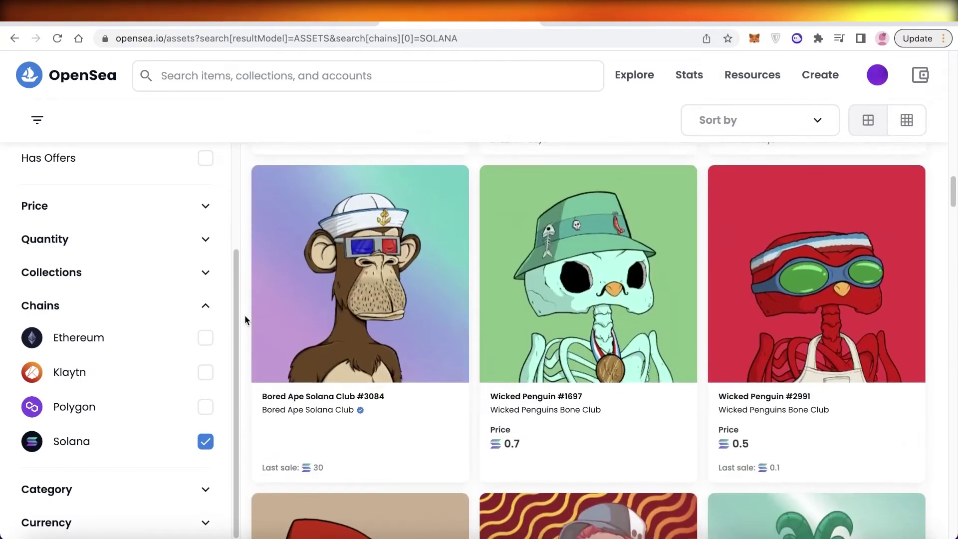
scroll(294, 267, "down", 2)
scroll(300, 266, "down", 1)
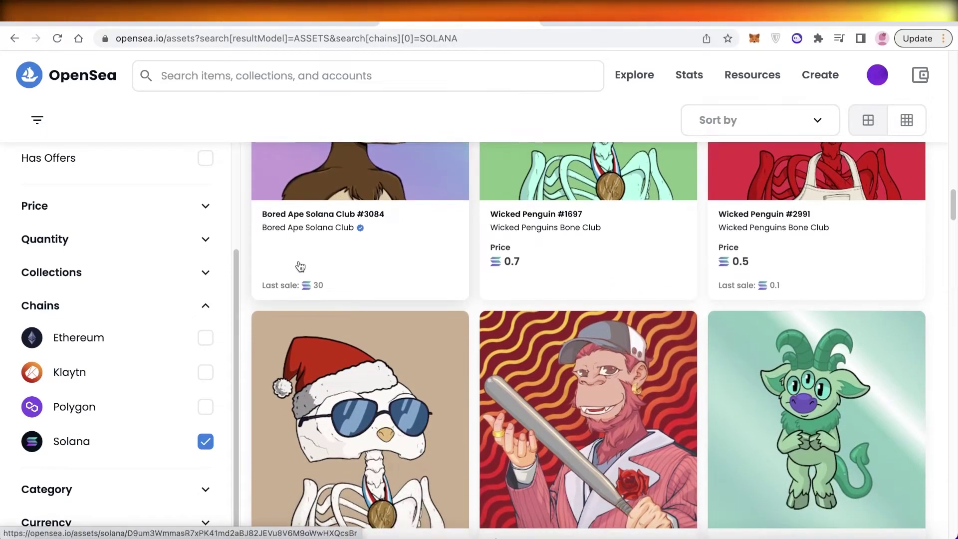
scroll(305, 267, "down", 8)
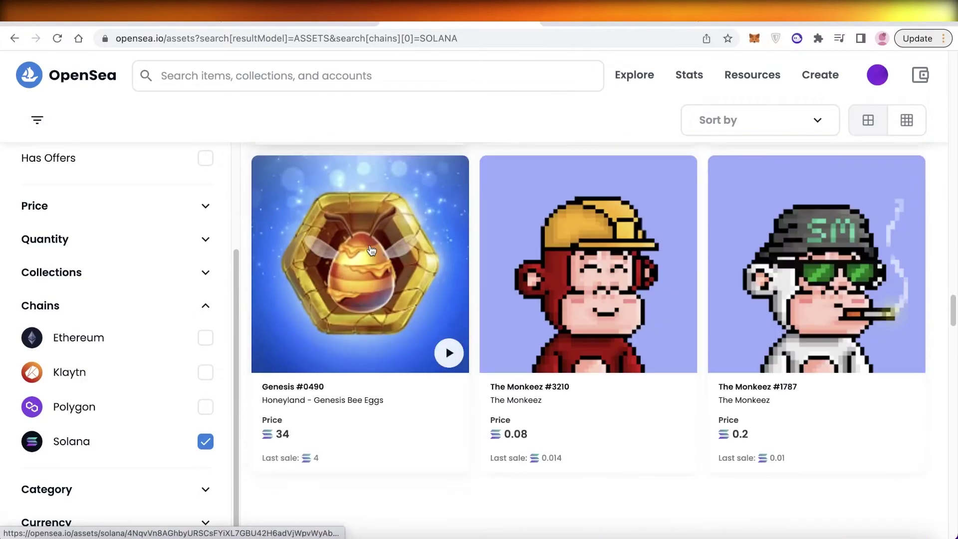
scroll(372, 250, "down", 10)
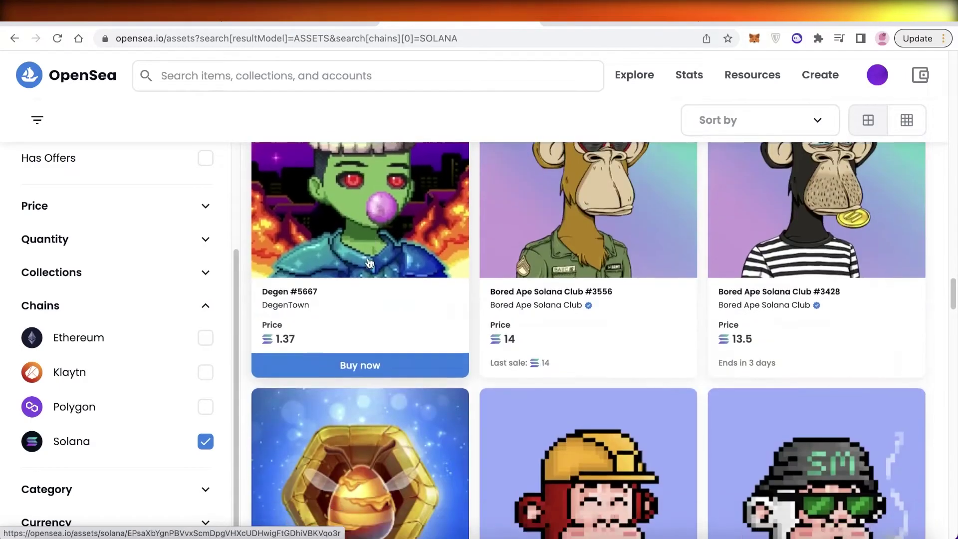
scroll(372, 264, "down", 5)
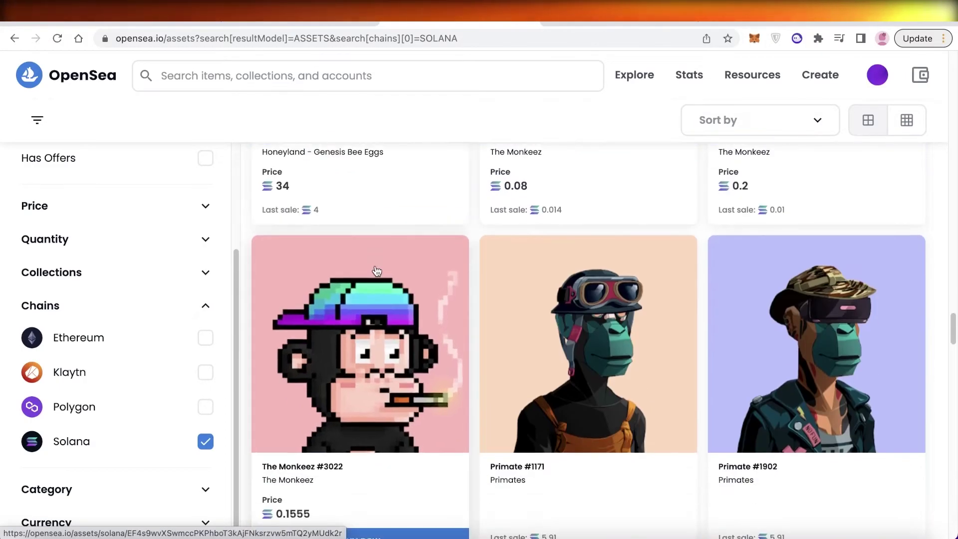
scroll(905, 185, "down", 5)
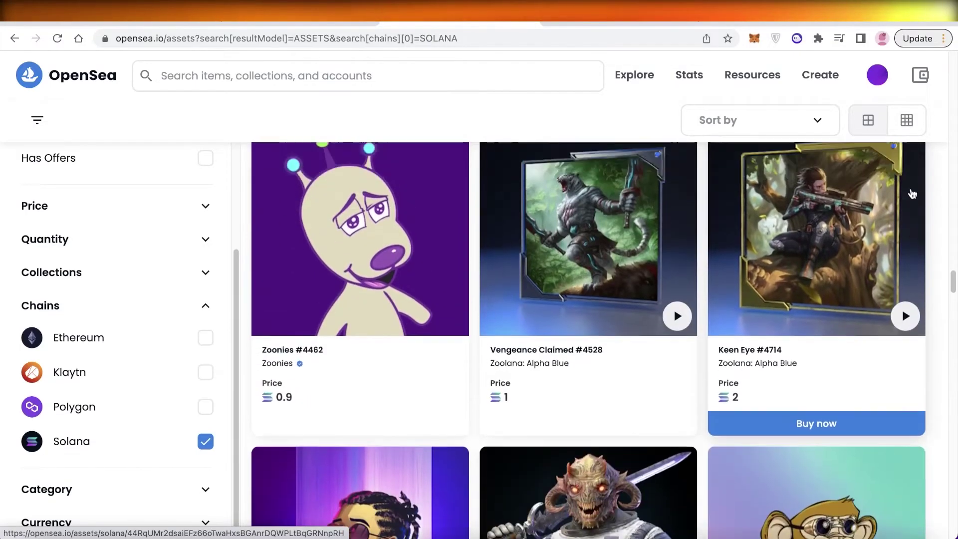
scroll(911, 188, "up", 5)
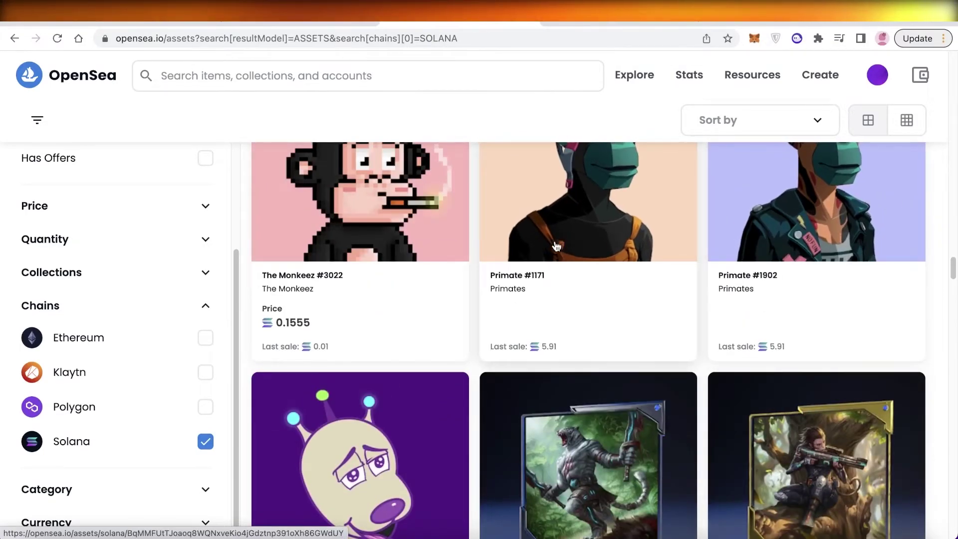
scroll(557, 247, "down", 8)
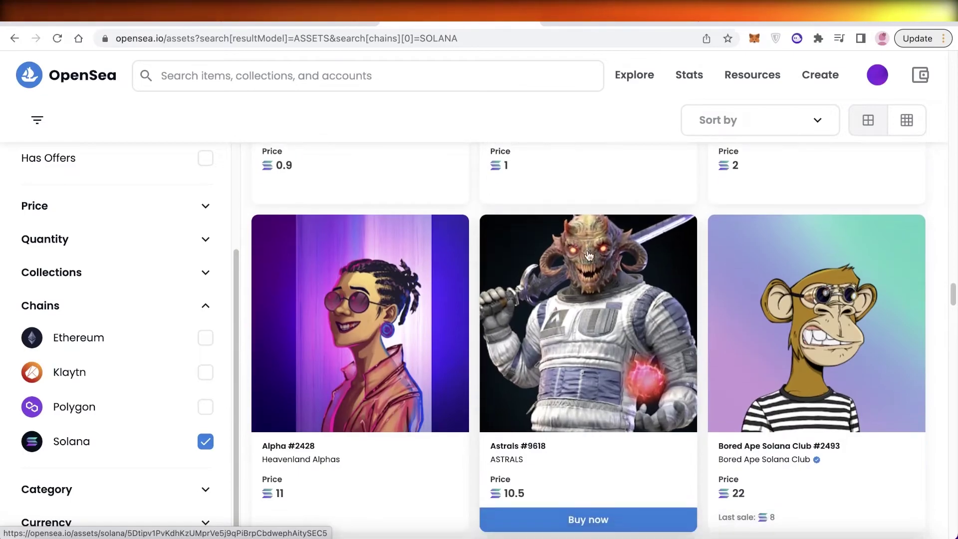
scroll(589, 256, "down", 5)
scroll(549, 265, "up", 8)
scroll(514, 274, "down", 3)
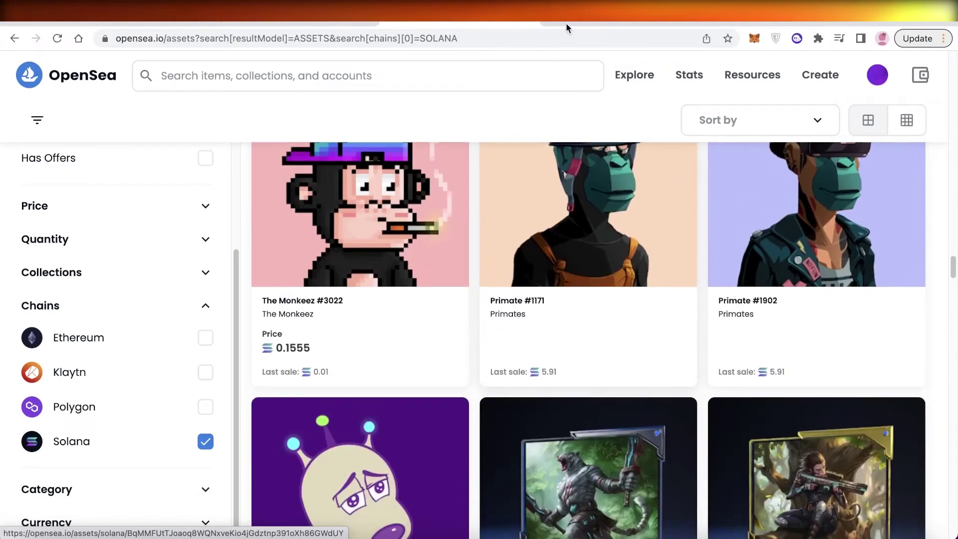
scroll(695, 351, "down", 8)
scroll(695, 351, "up", 3)
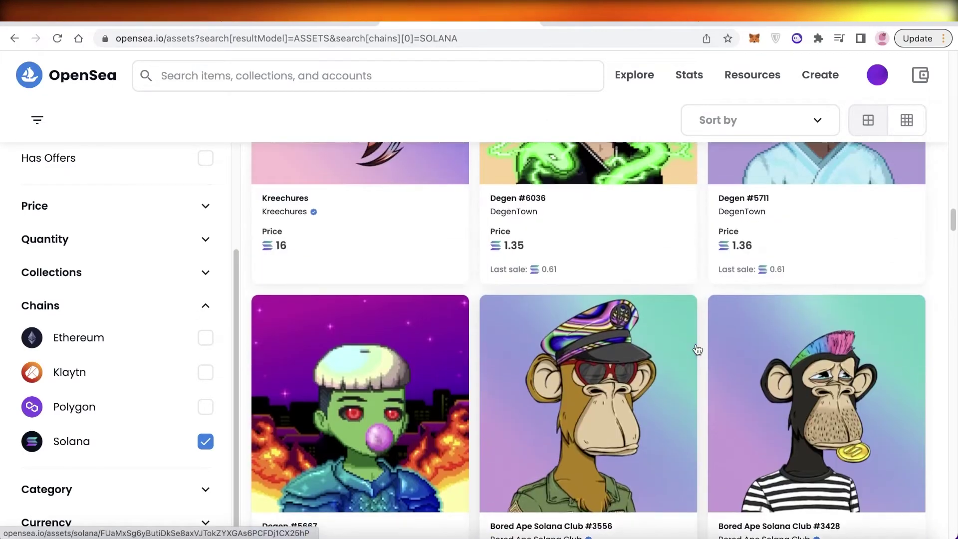
- View Bored Ape Solana Club #3428 at 13.5, then open the OpenSea home page in a new tab
left_click(878, 316)
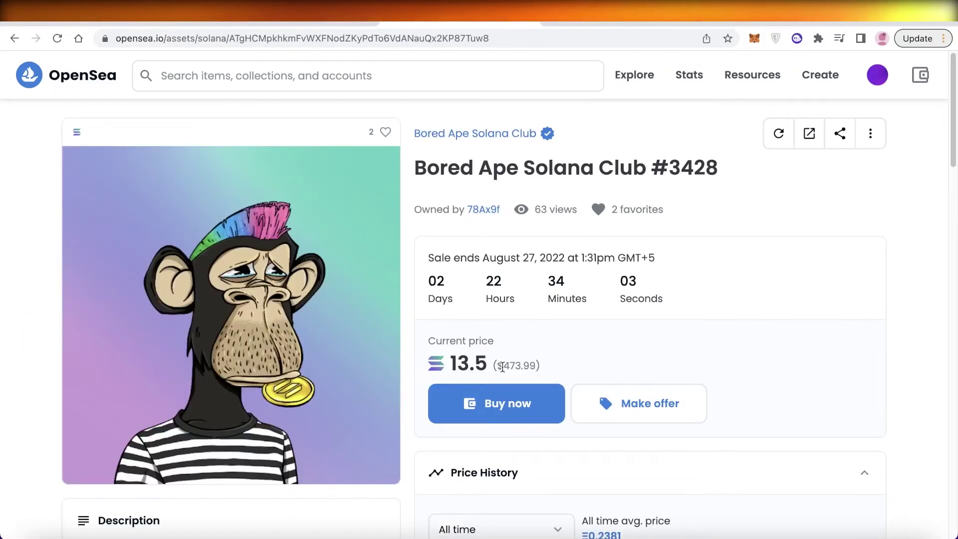
left_click_drag(501, 365, 524, 366)
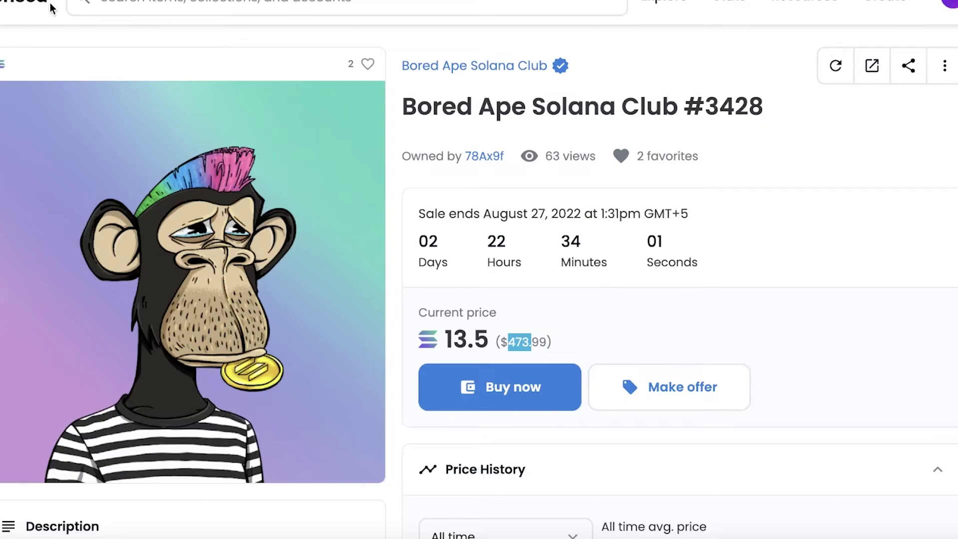
right_click(40, 1)
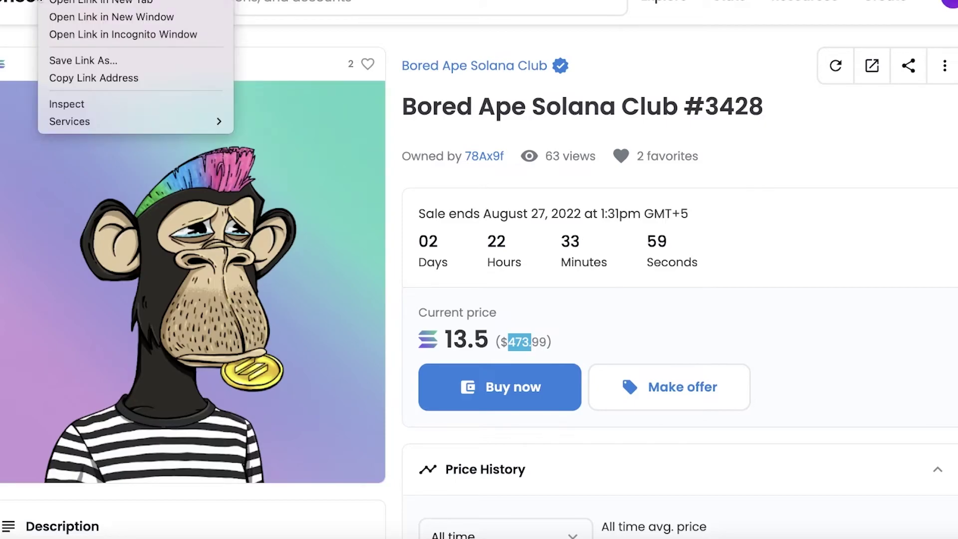
left_click(46, 3)
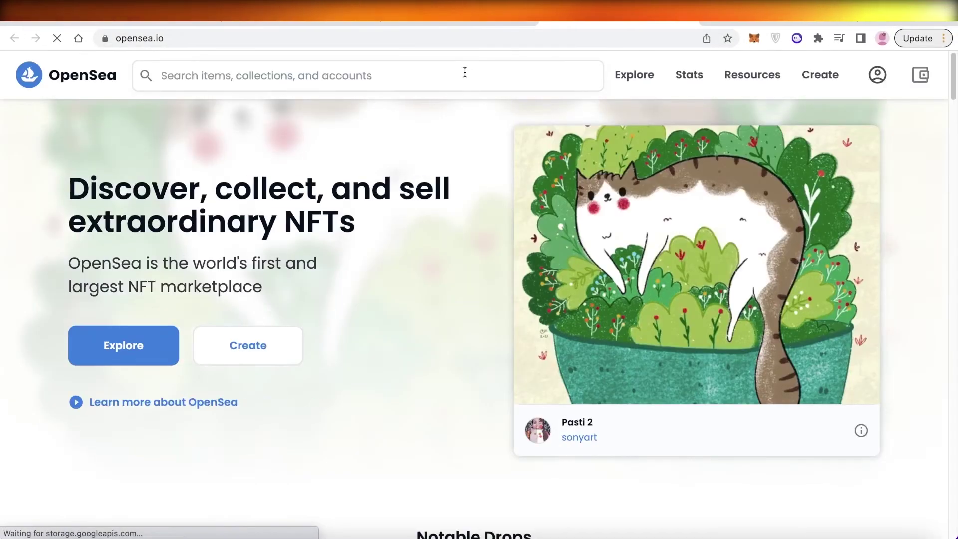
- Search the marketplace for 'bored ape' and scroll through the results
left_click(464, 73)
type("bored ape")
key("Return")
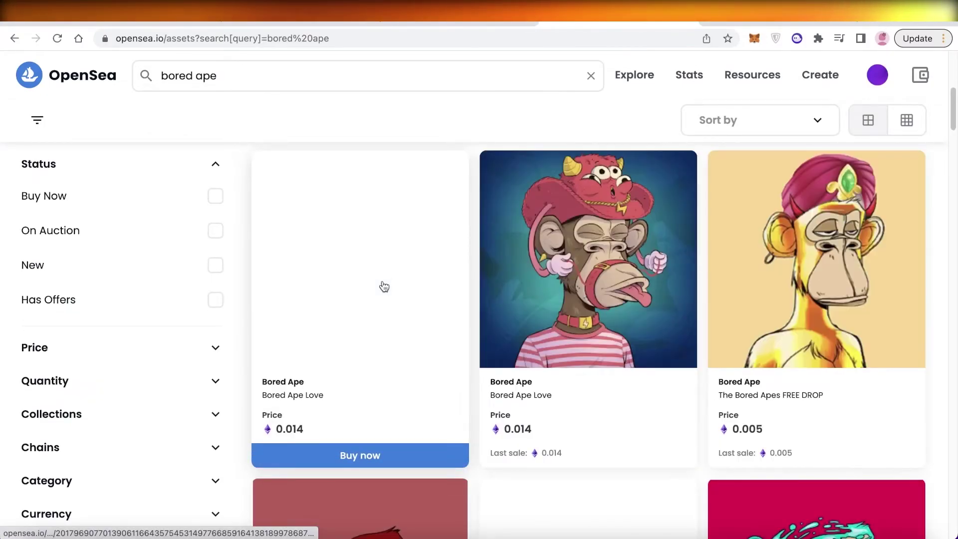
scroll(832, 230, "down", 5)
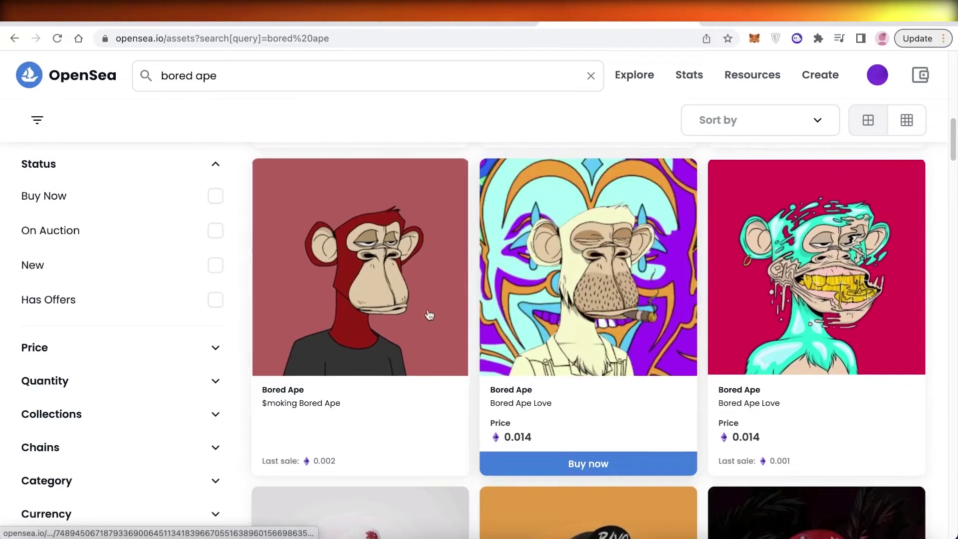
scroll(955, 228, "up", 4)
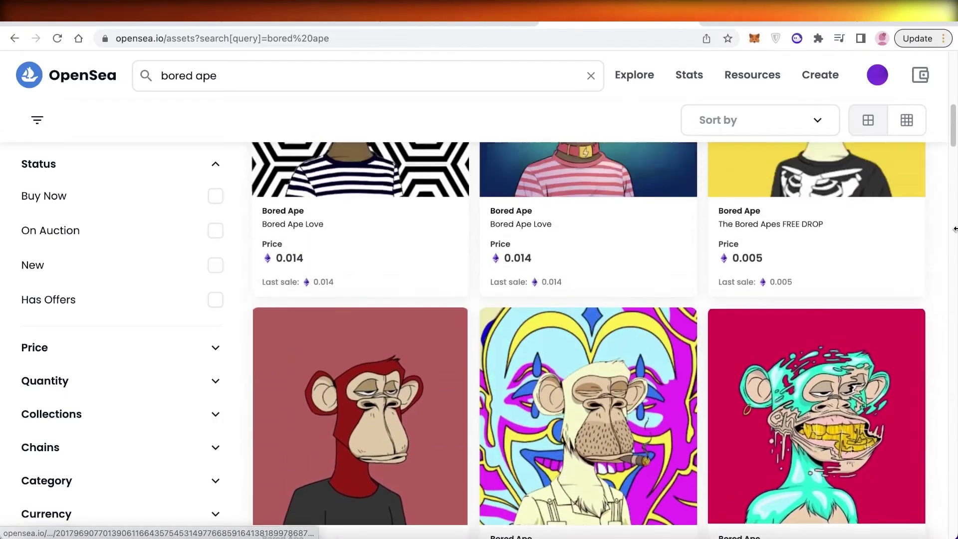
scroll(955, 228, "down", 8)
scroll(955, 231, "down", 15)
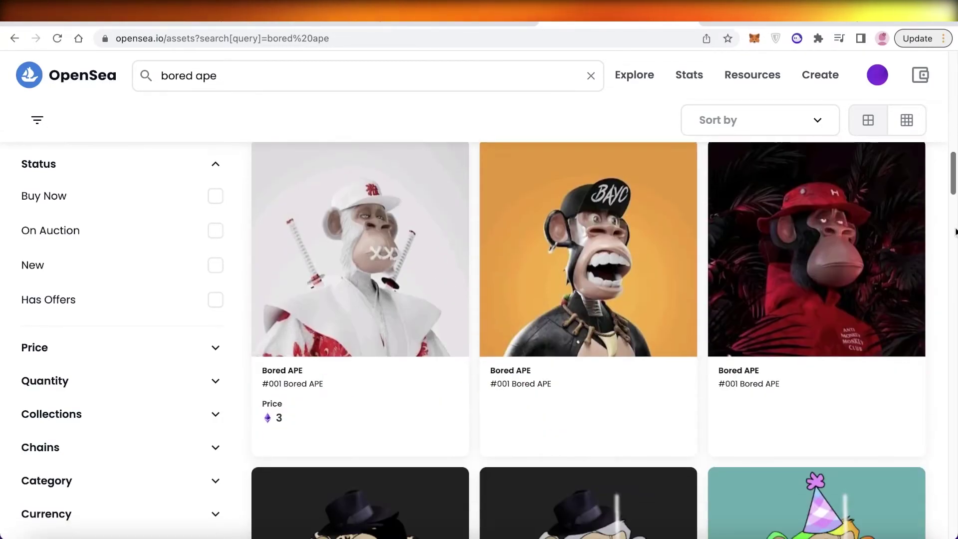
scroll(951, 237, "down", 5)
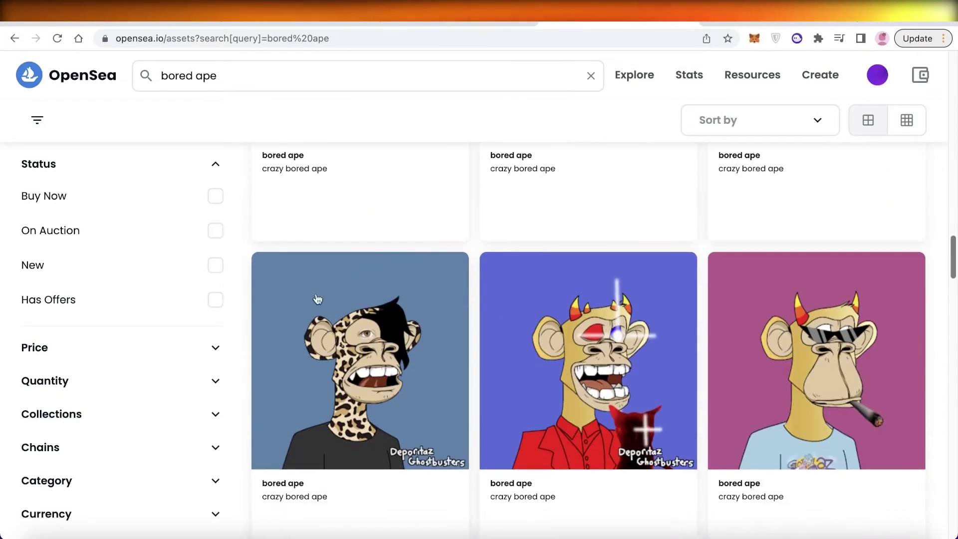
- Filter the results to the Ethereum chain and scroll the filtered items
left_click(122, 451)
left_click(82, 485)
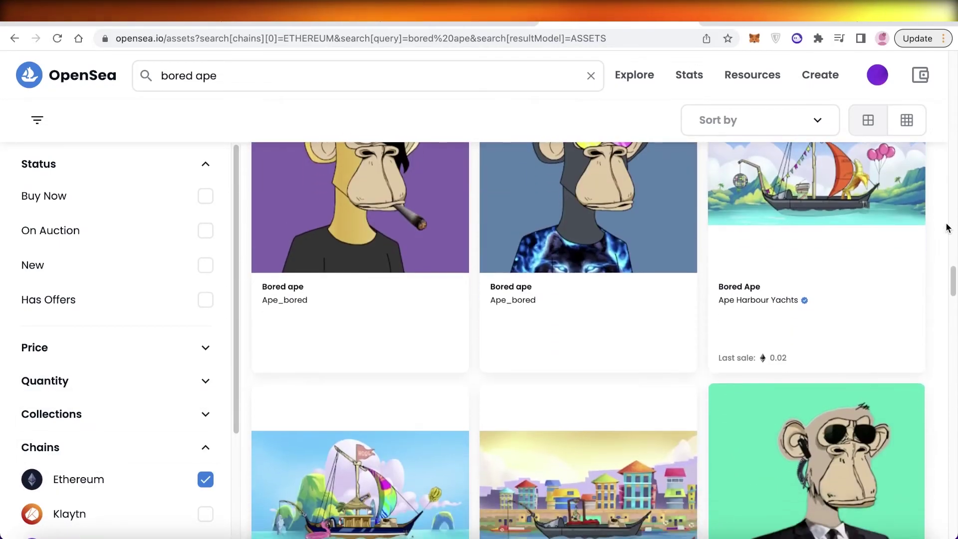
scroll(947, 225, "down", 3)
scroll(947, 228, "down", 5)
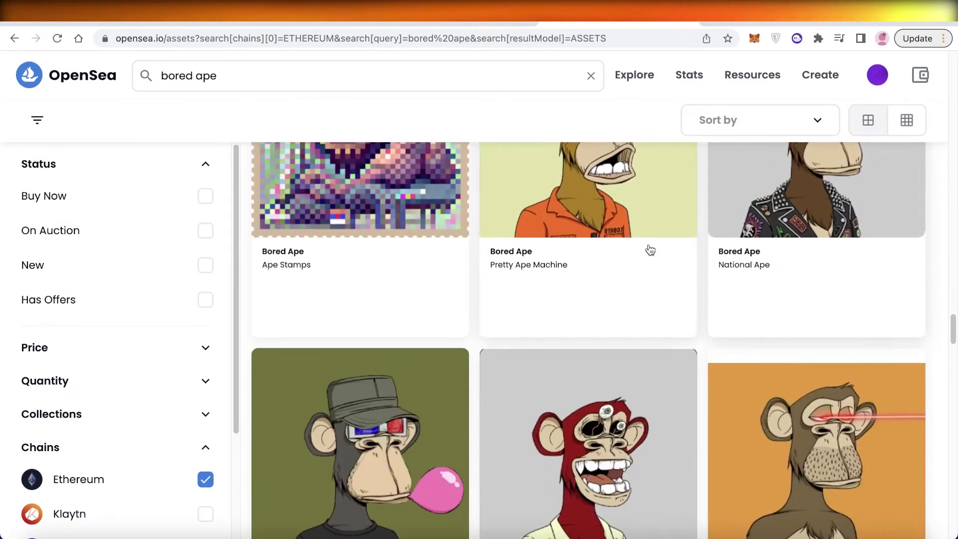
scroll(468, 257, "down", 5)
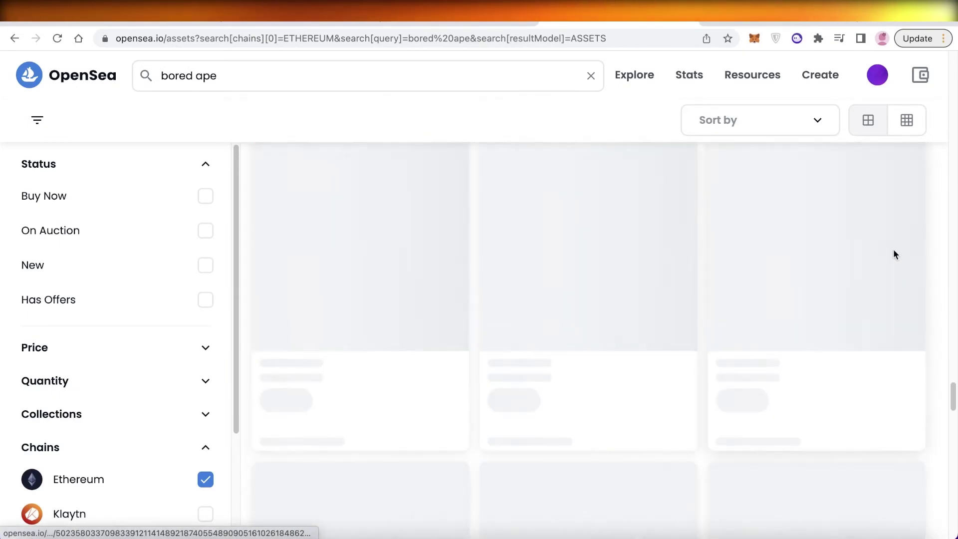
- Limit the Ethereum bored ape results to Buy Now listings and browse them
left_click(746, 134)
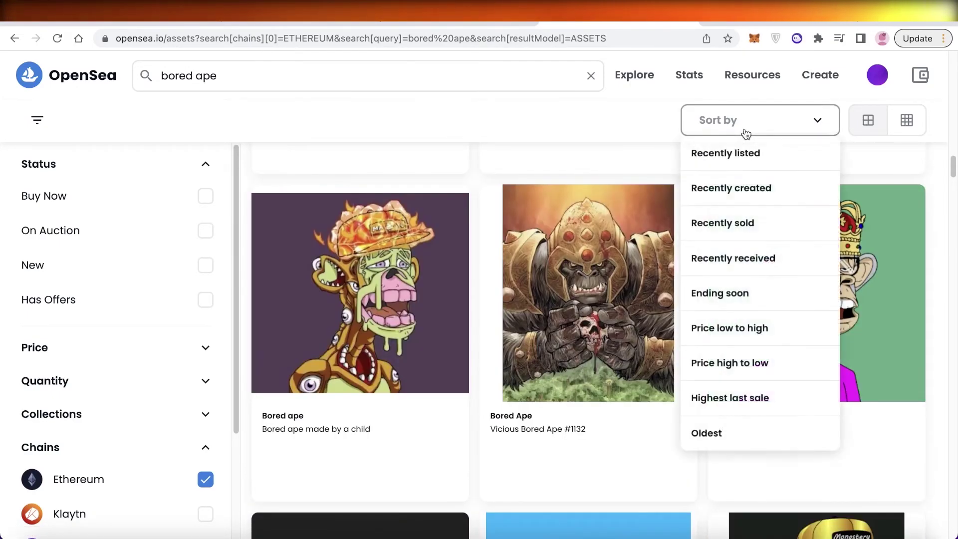
left_click(139, 195)
scroll(305, 253, "down", 3)
scroll(304, 253, "down", 8)
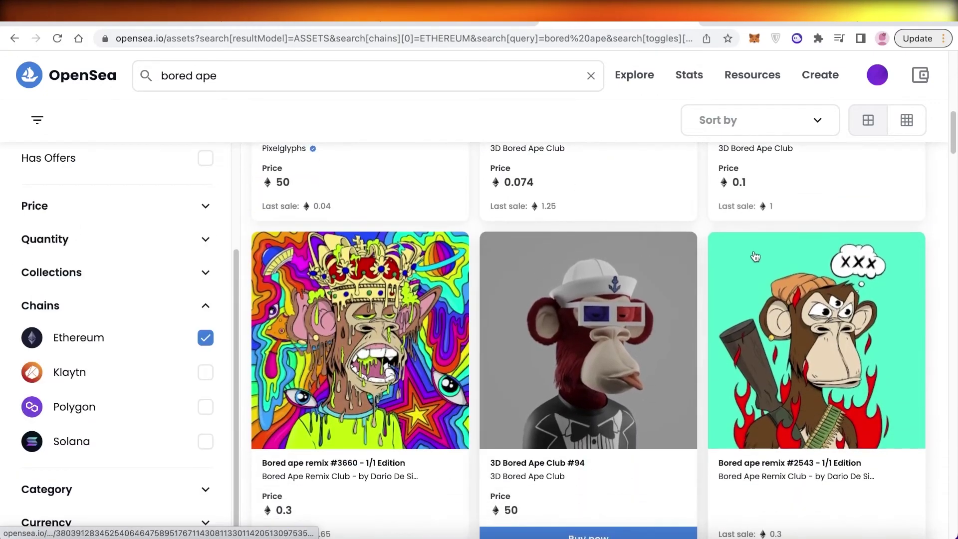
scroll(328, 218, "down", 3)
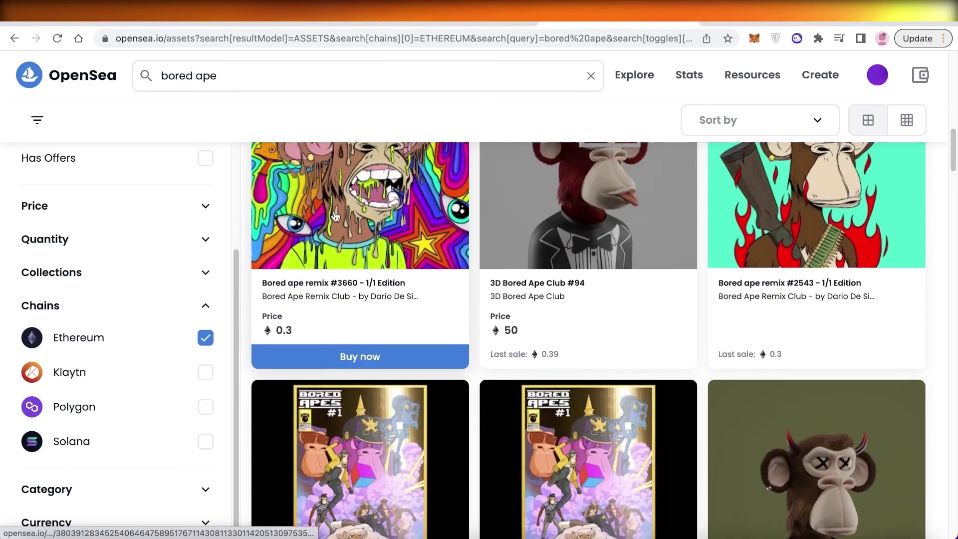
- View the Bored ape remix #3660 item page, listed at 0.3
left_click(331, 218)
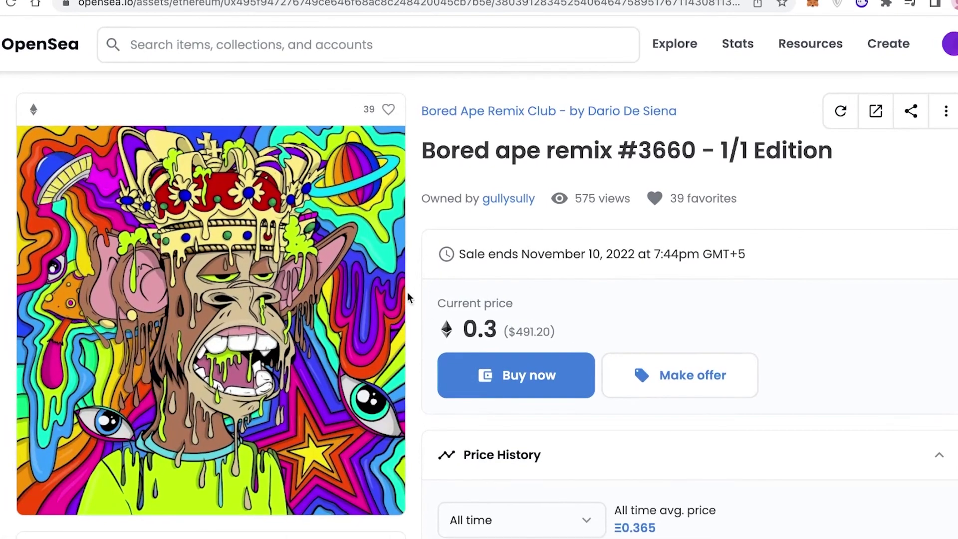
scroll(166, 194, "down", 5)
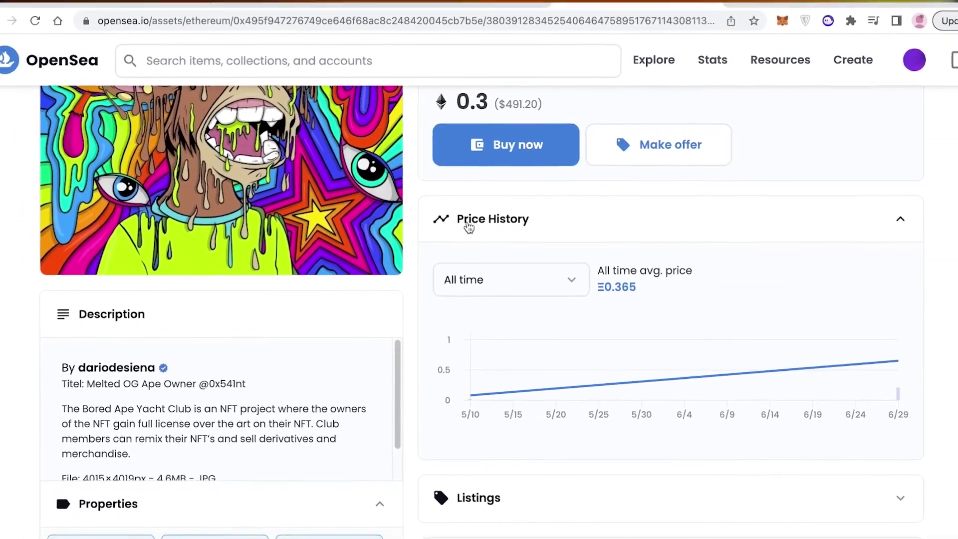
scroll(467, 225, "up", 4)
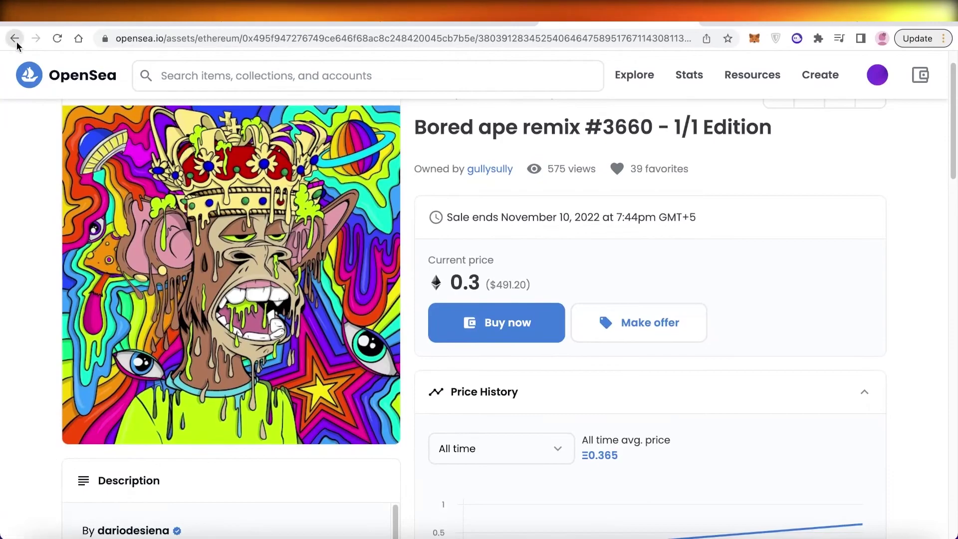
- Return to the Bored Ape Solana Club item and review its activity sales at 12.9, 10 and 11.5
left_click(15, 38)
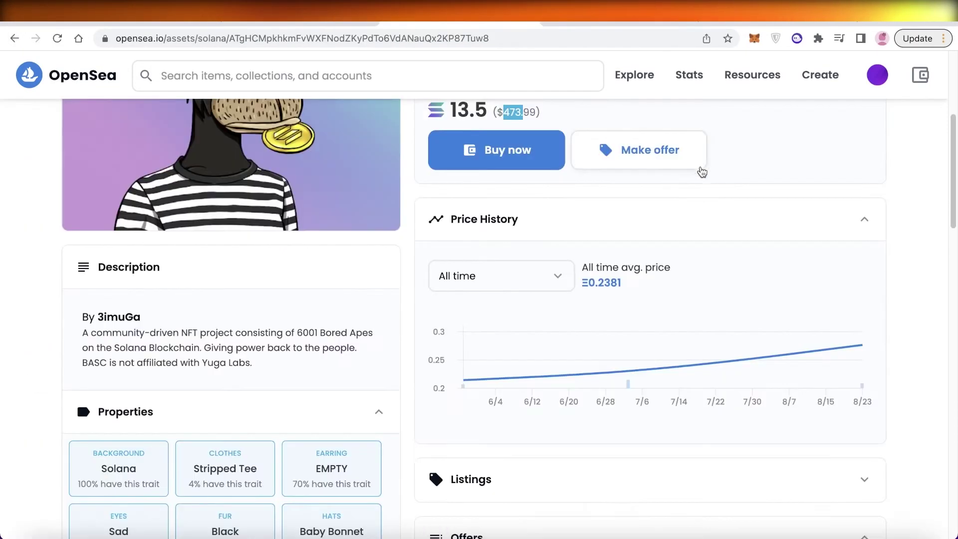
scroll(704, 200, "down", 10)
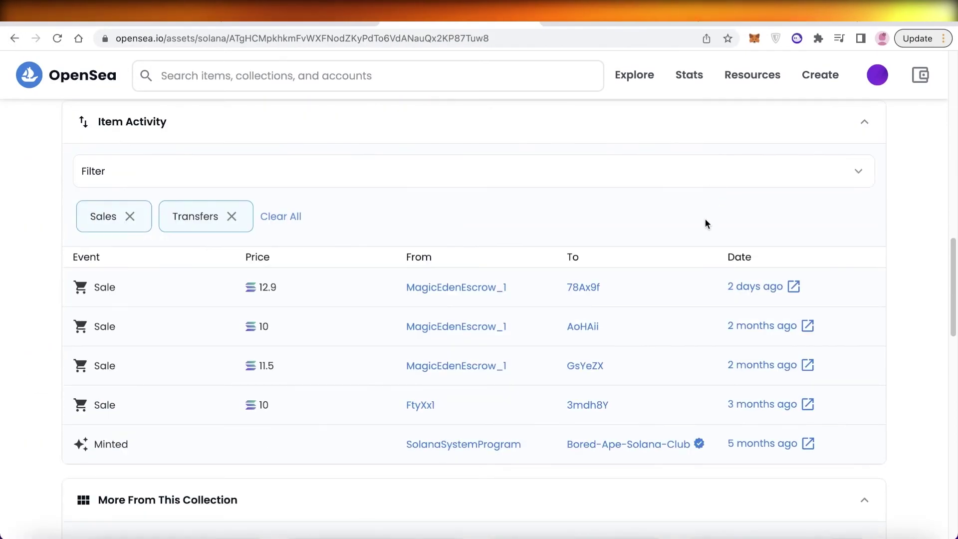
scroll(693, 240, "down", 10)
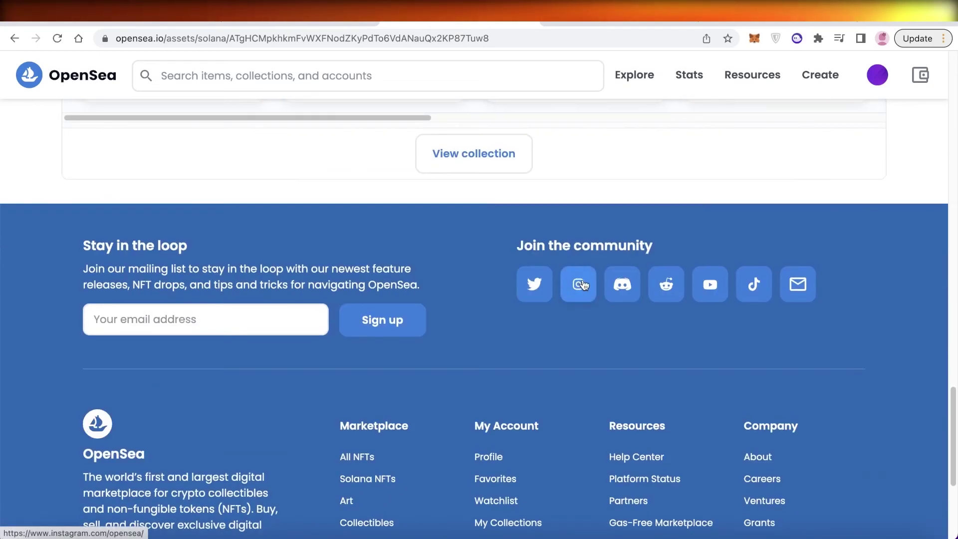
scroll(296, 336, "down", 3)
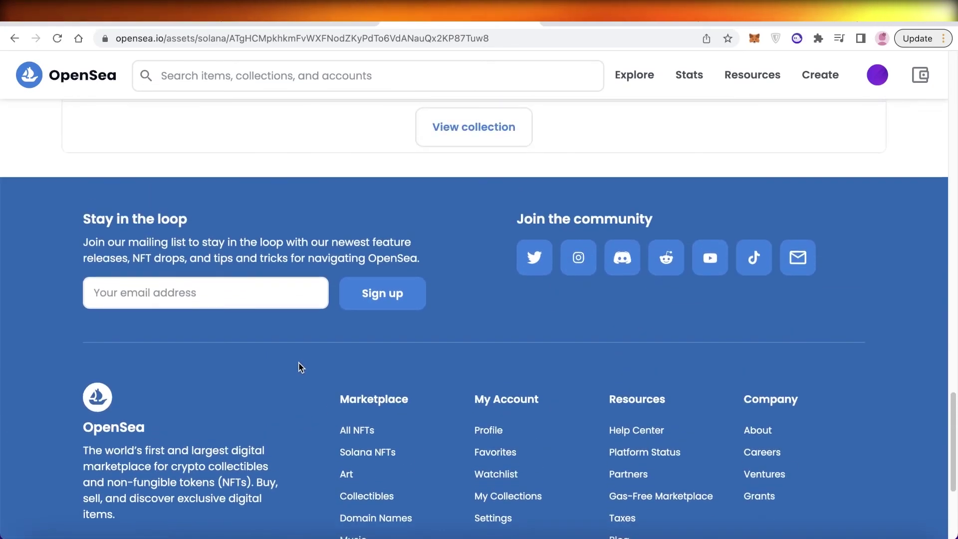